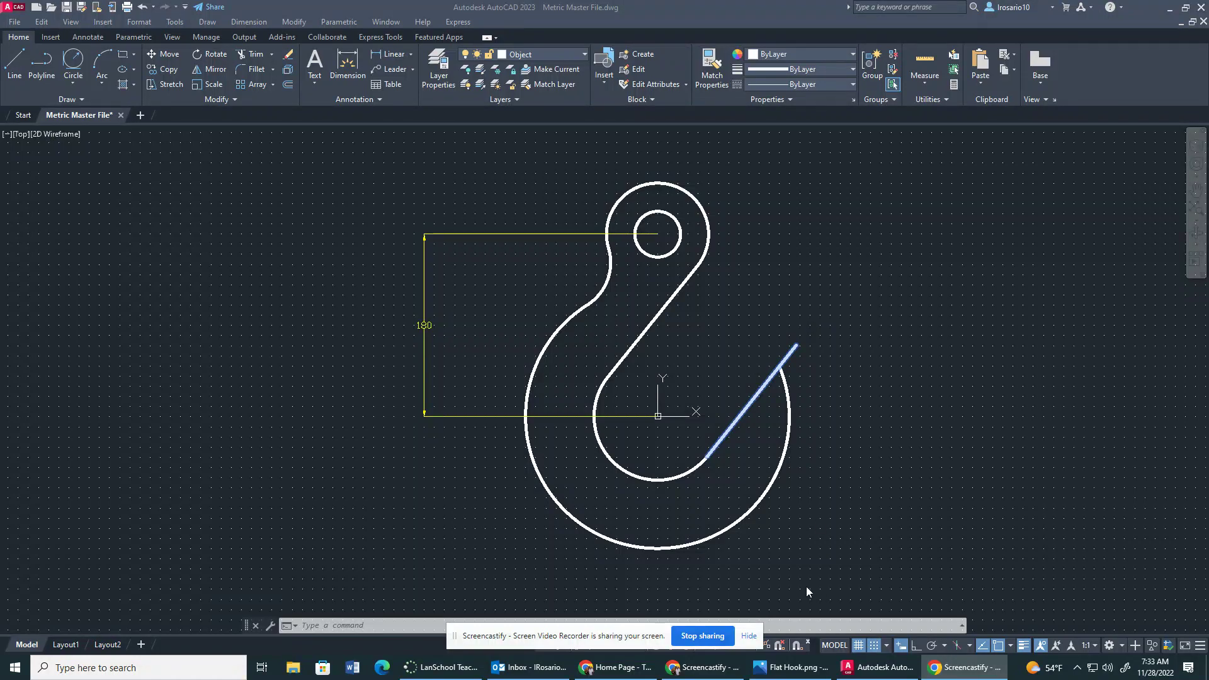
Step: Bring up the Flat Hook.png reference showing the R130, R62.5, Ø45 and 180 dimensions
left_click(788, 667)
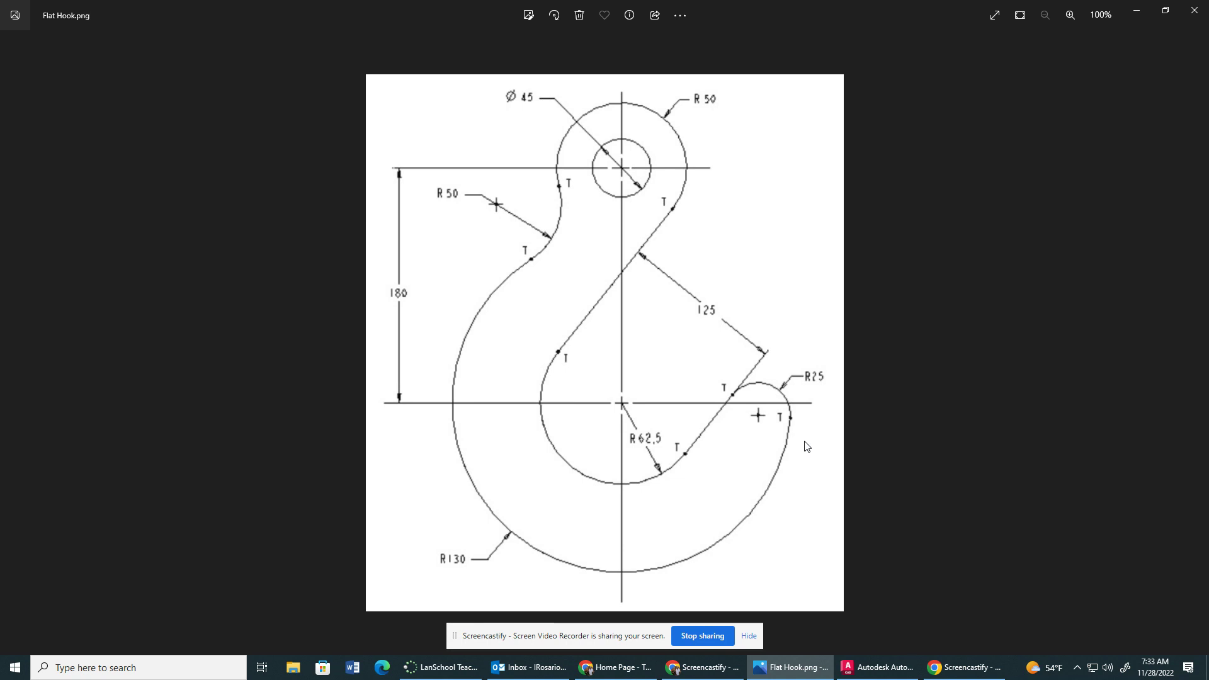
Step: Minimize the Flat Hook.png reference, recheck it, then hide it again
left_click(1145, 14)
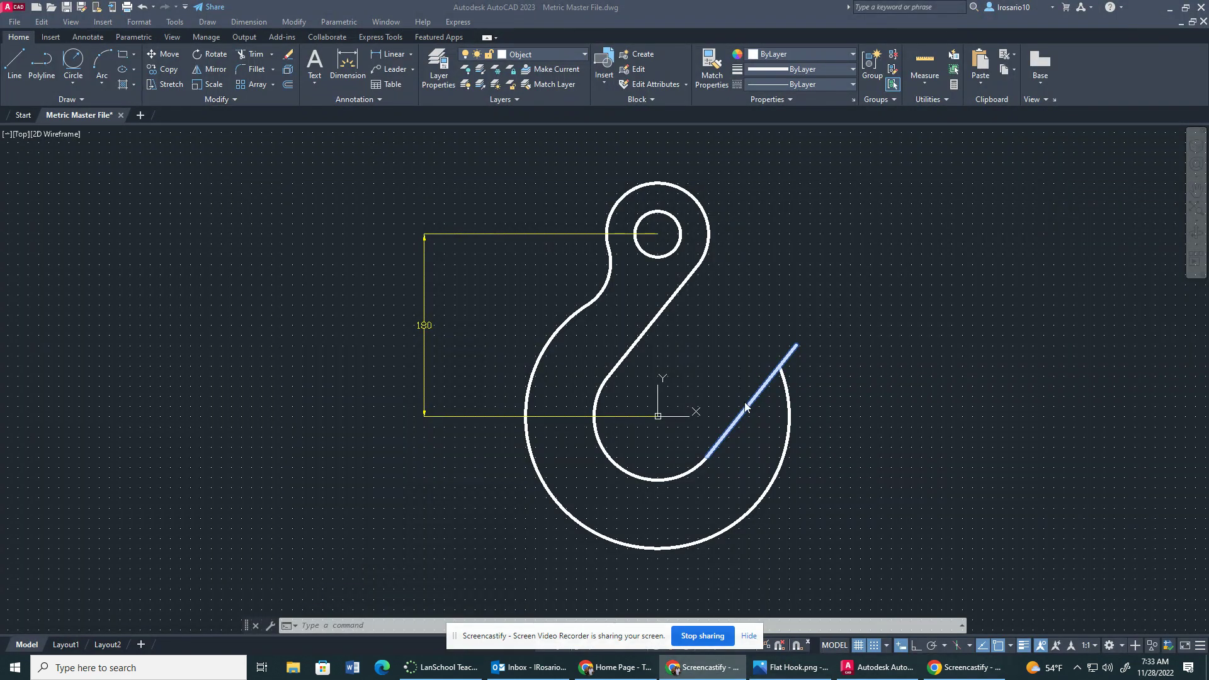
left_click(791, 667)
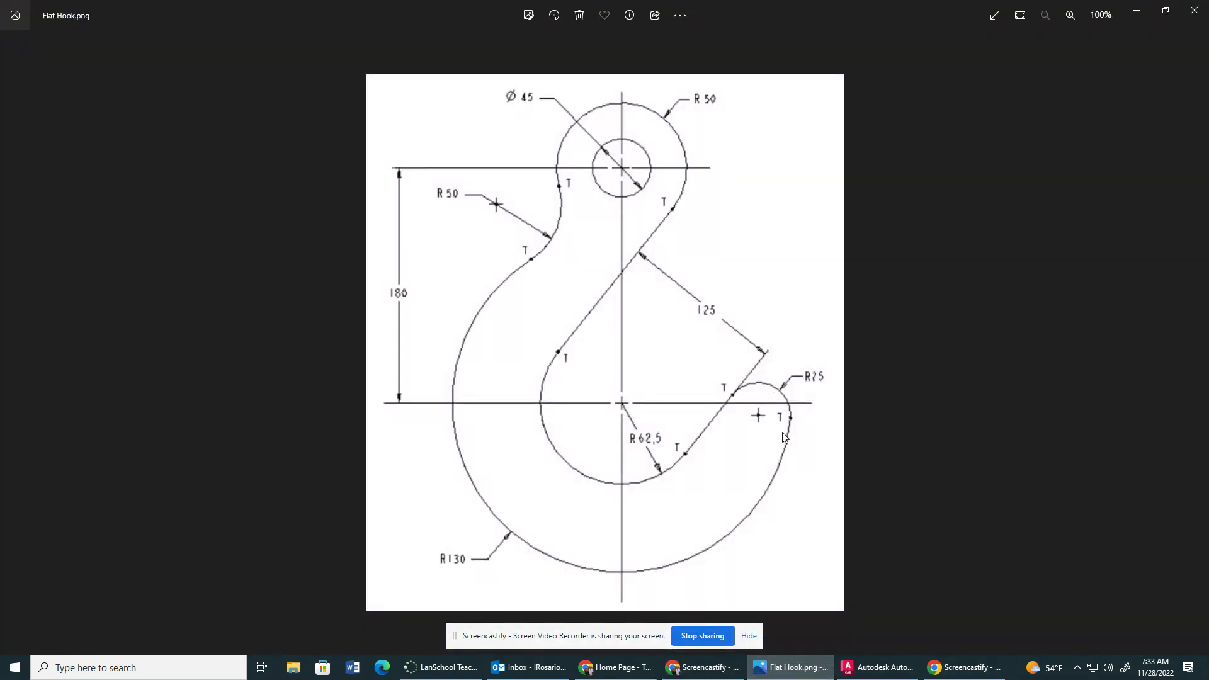
left_click(791, 667)
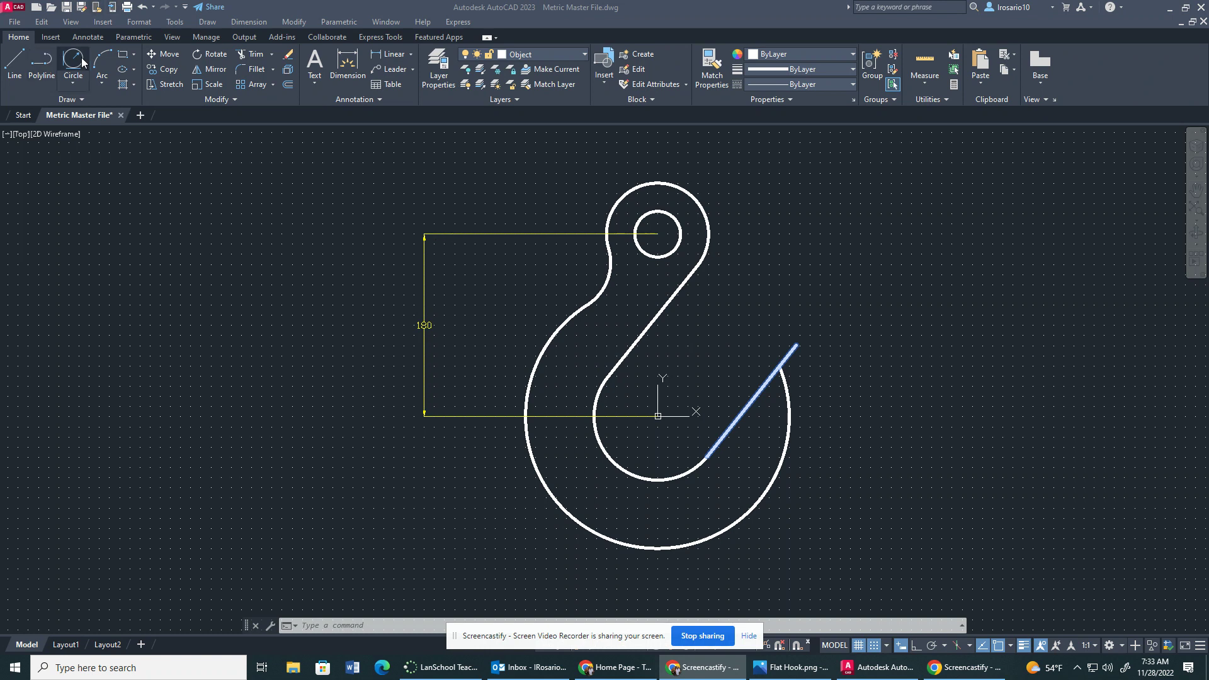
Step: Draw a radius 25 circle tangent to the diagonal tip line and the hook's outer arc
left_click(80, 79)
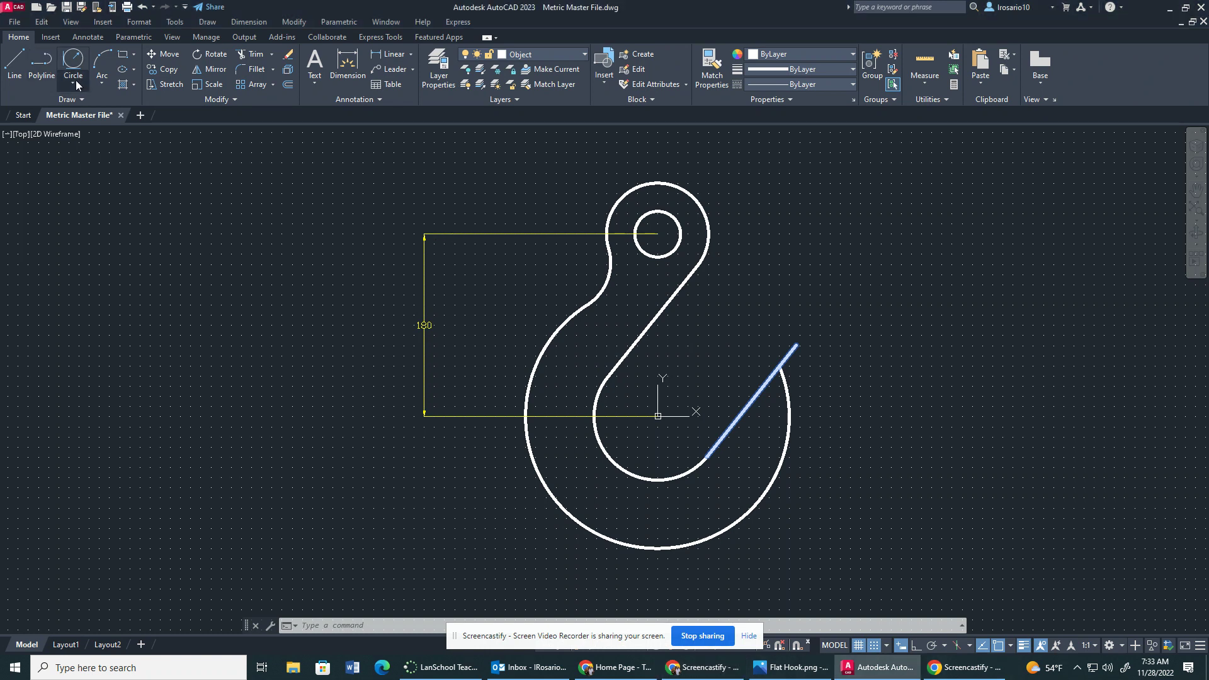
left_click(76, 81)
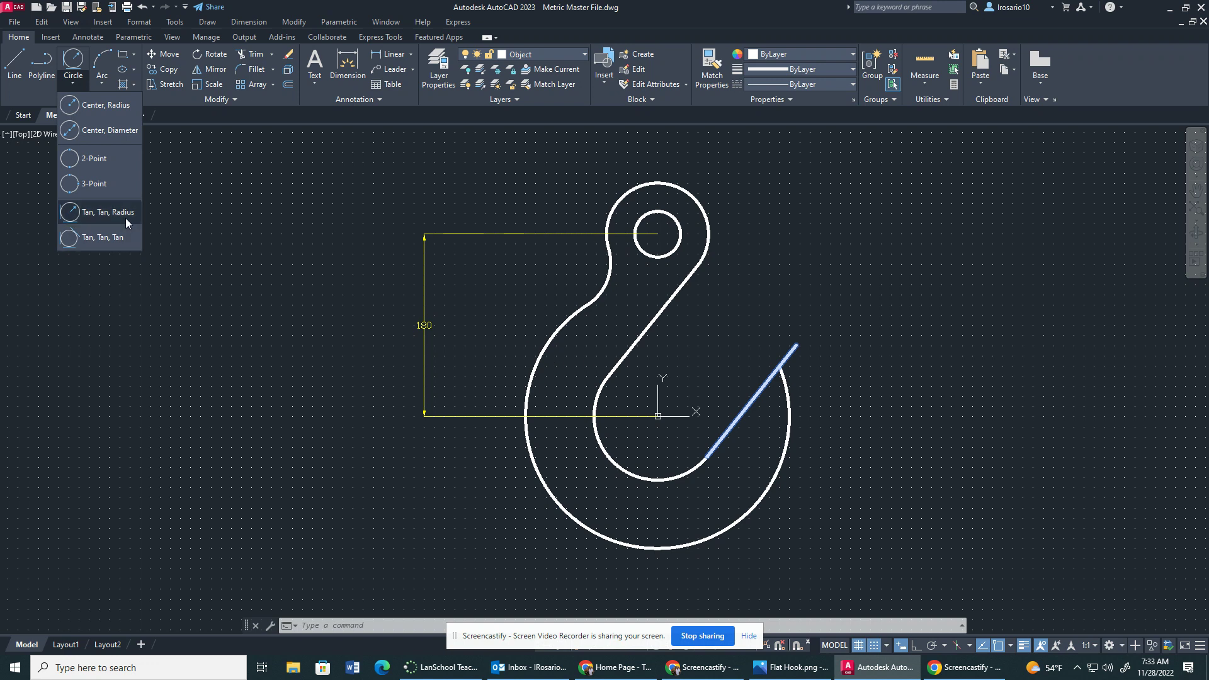
key("Escape")
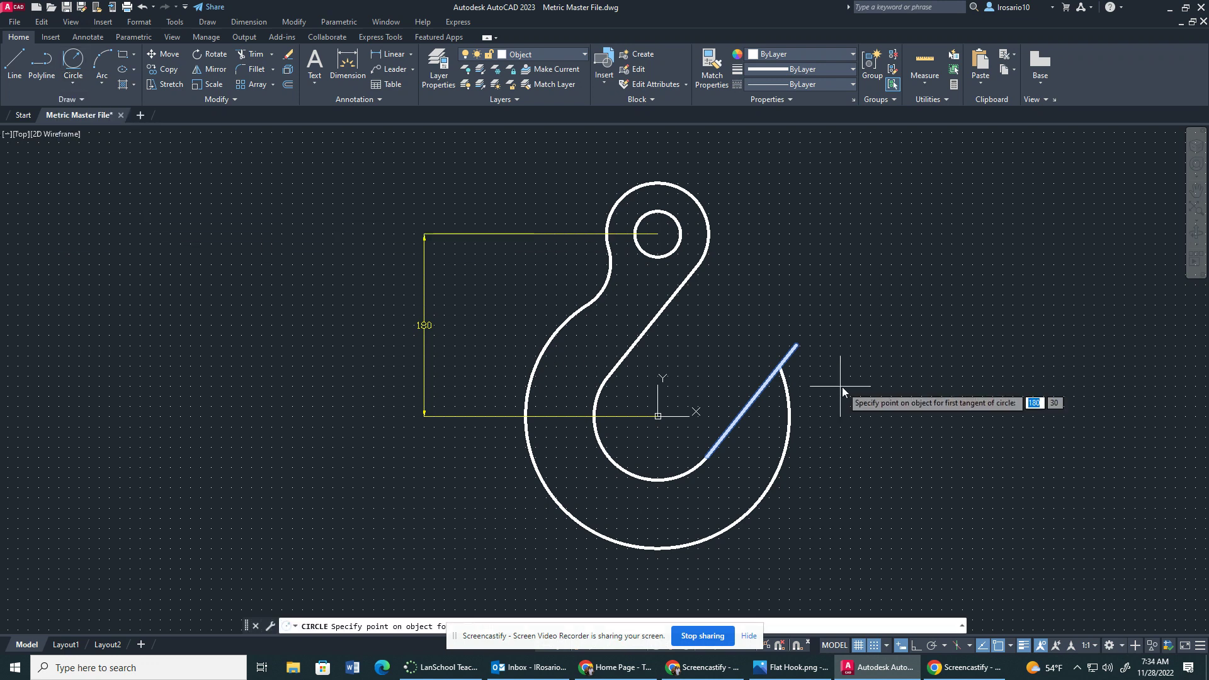
left_click(760, 391)
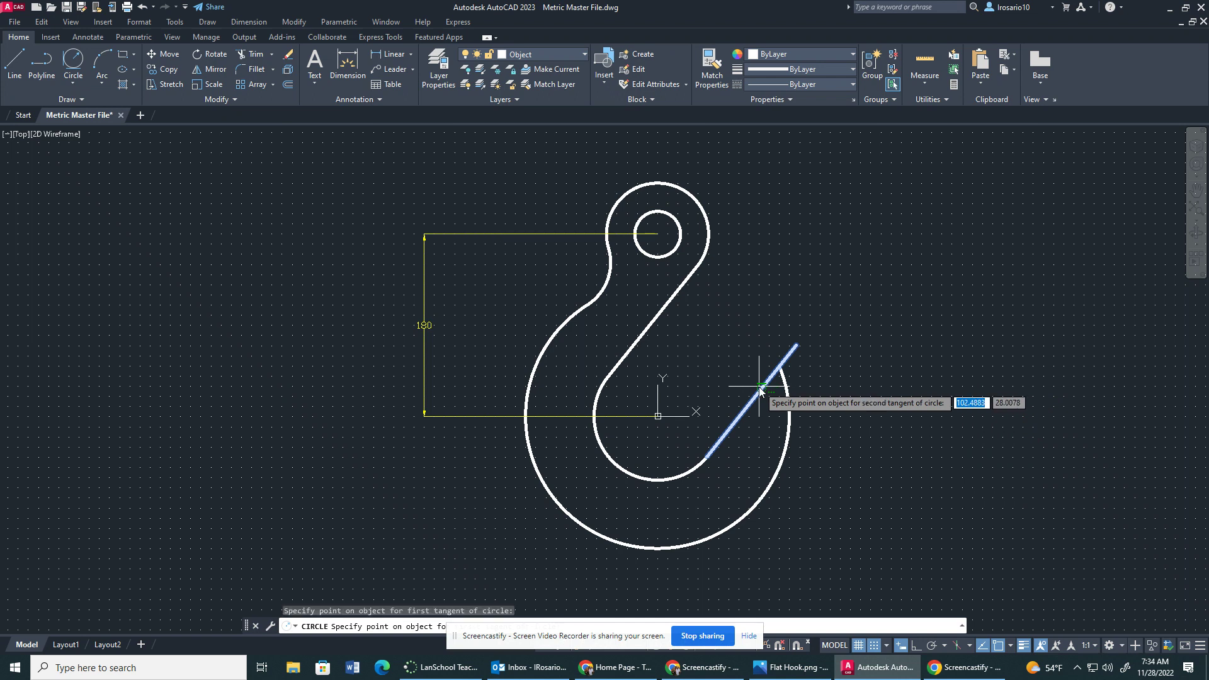
left_click(791, 407)
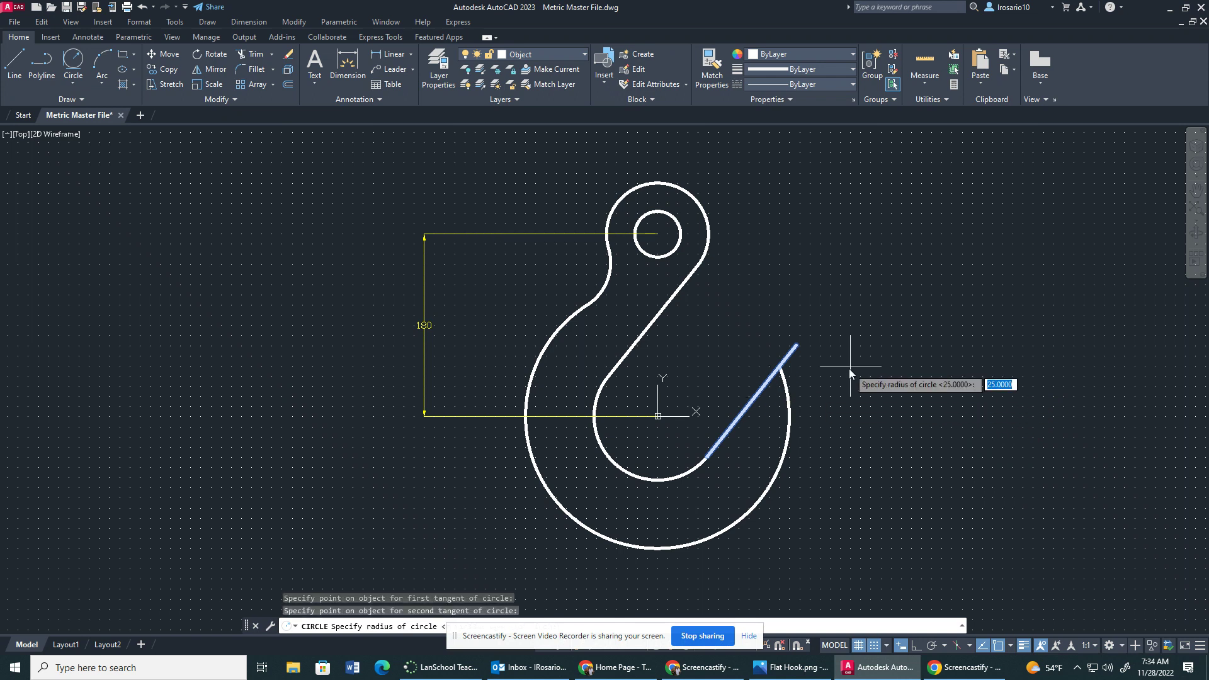
type("25")
key("Return")
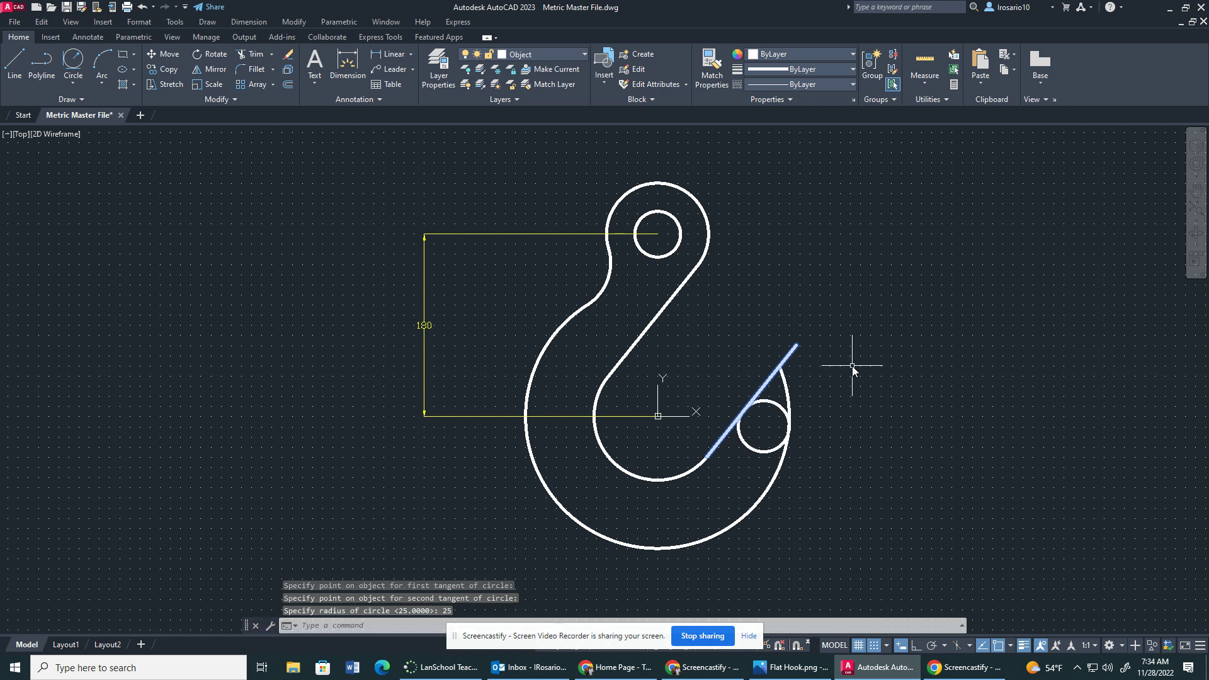
Step: Trim the overlapping diagonal and circle segments into a rounded R25 hook tip
left_click(859, 353)
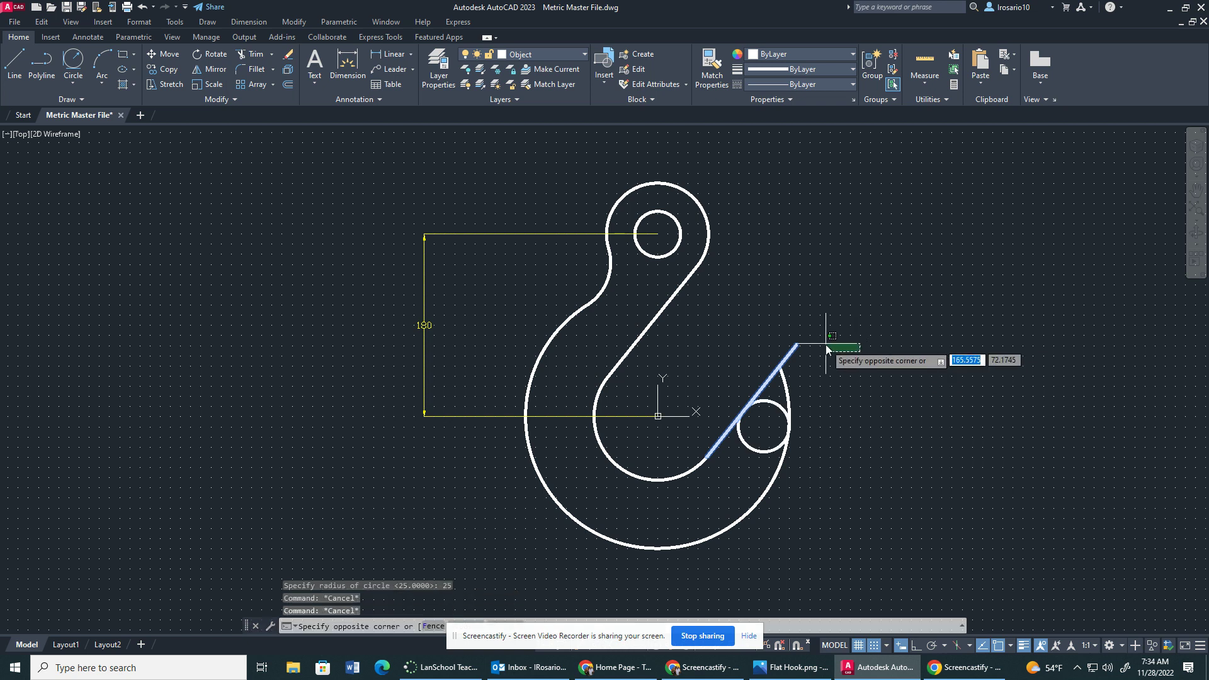
key("Escape")
key("Escape")
left_click(798, 350)
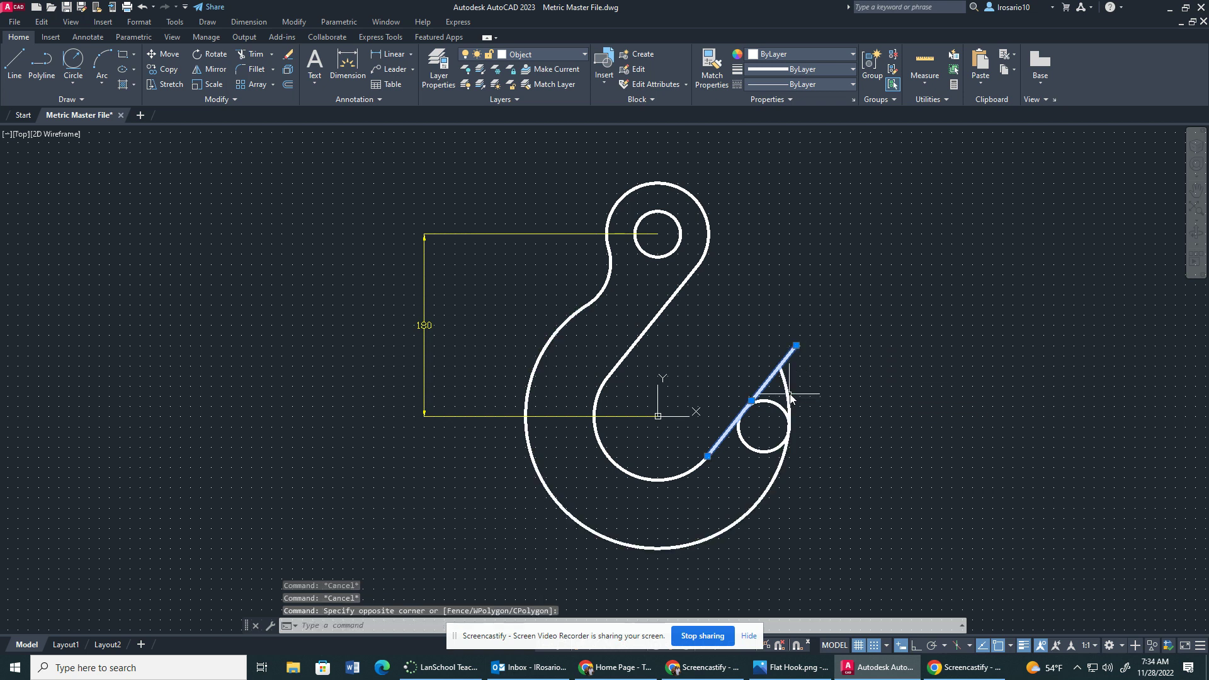
key("Escape")
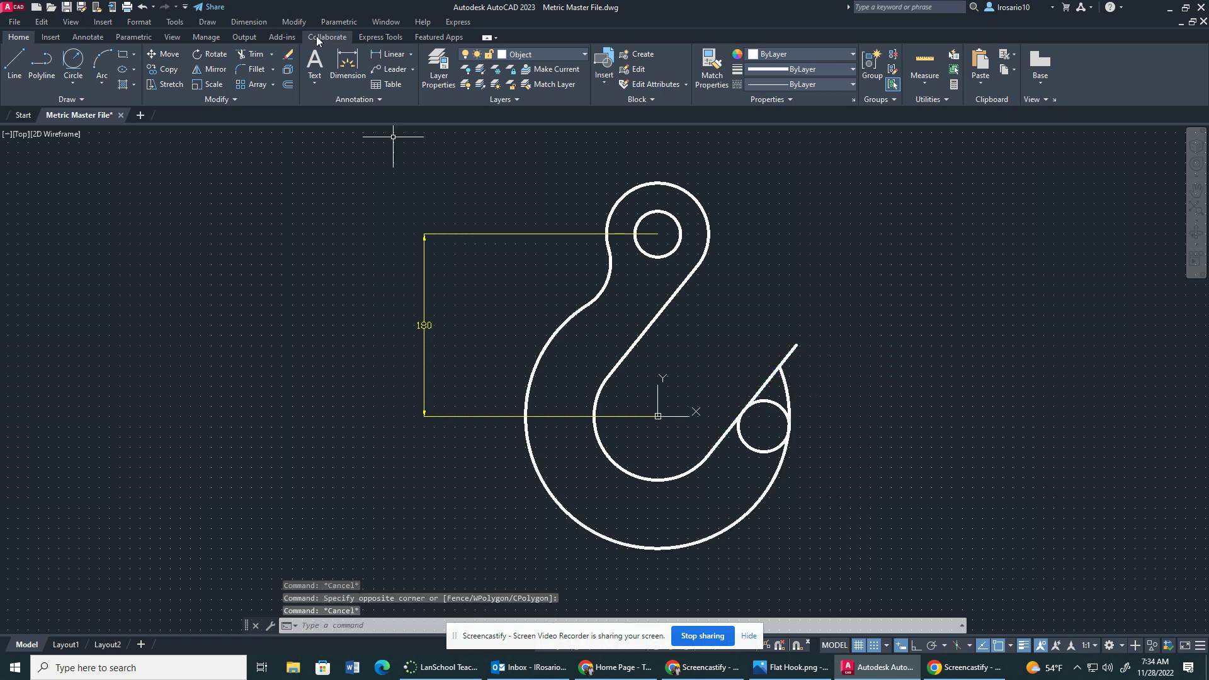
left_click(252, 53)
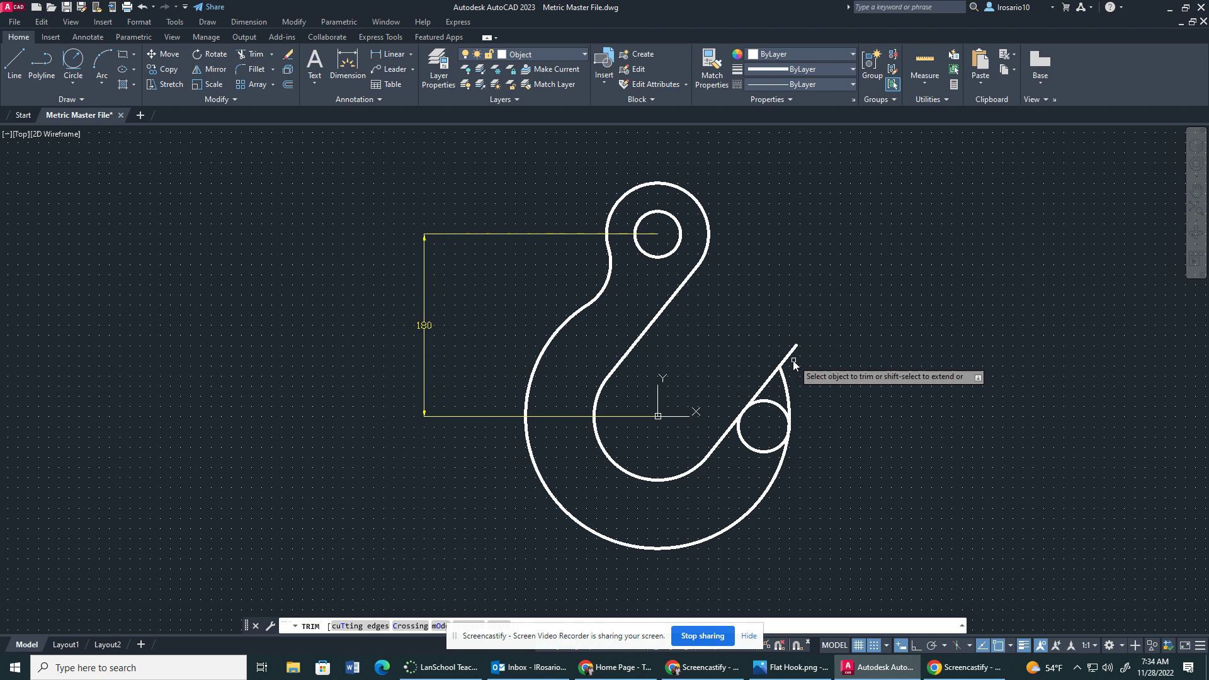
left_click(766, 382)
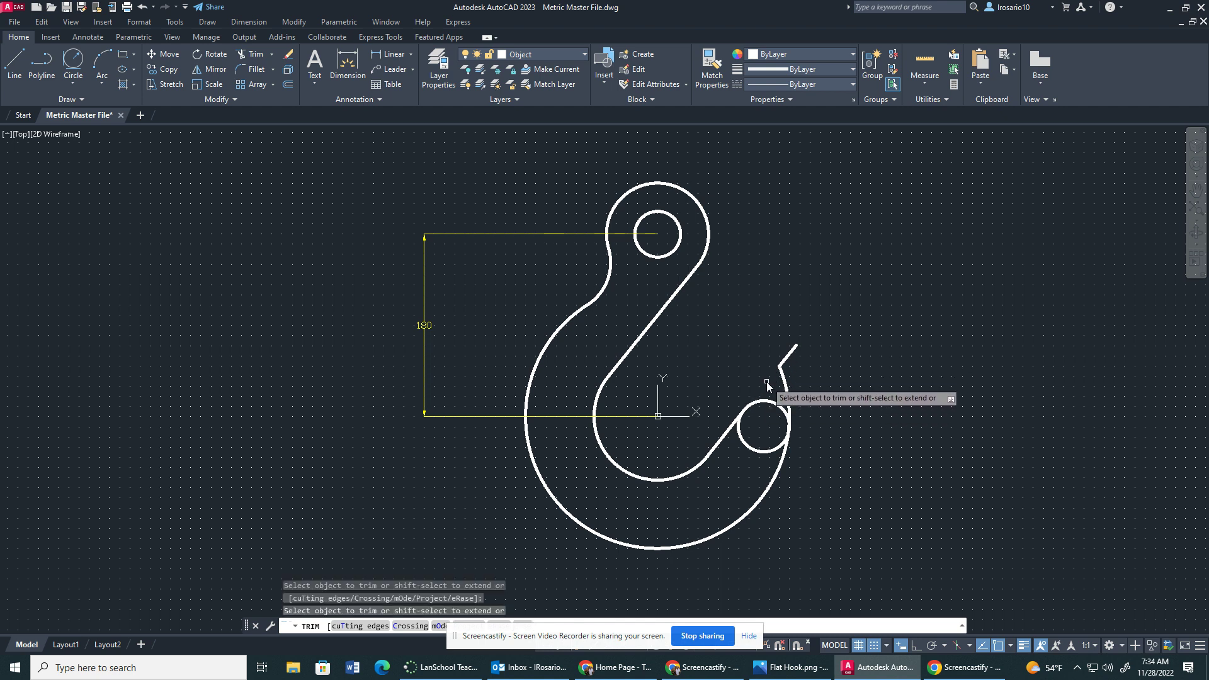
left_click(784, 393)
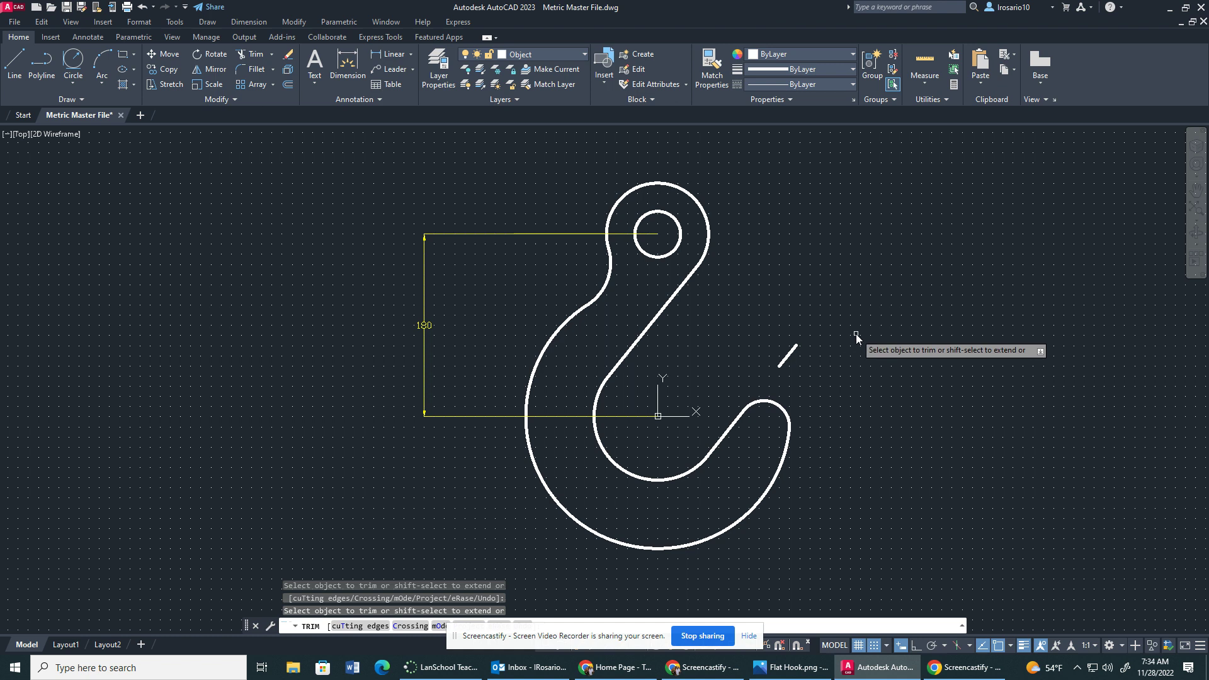
key("Escape")
Step: Delete the leftover short line and bring the Flat Hook.png reference back up
left_click(791, 358)
left_click(787, 355)
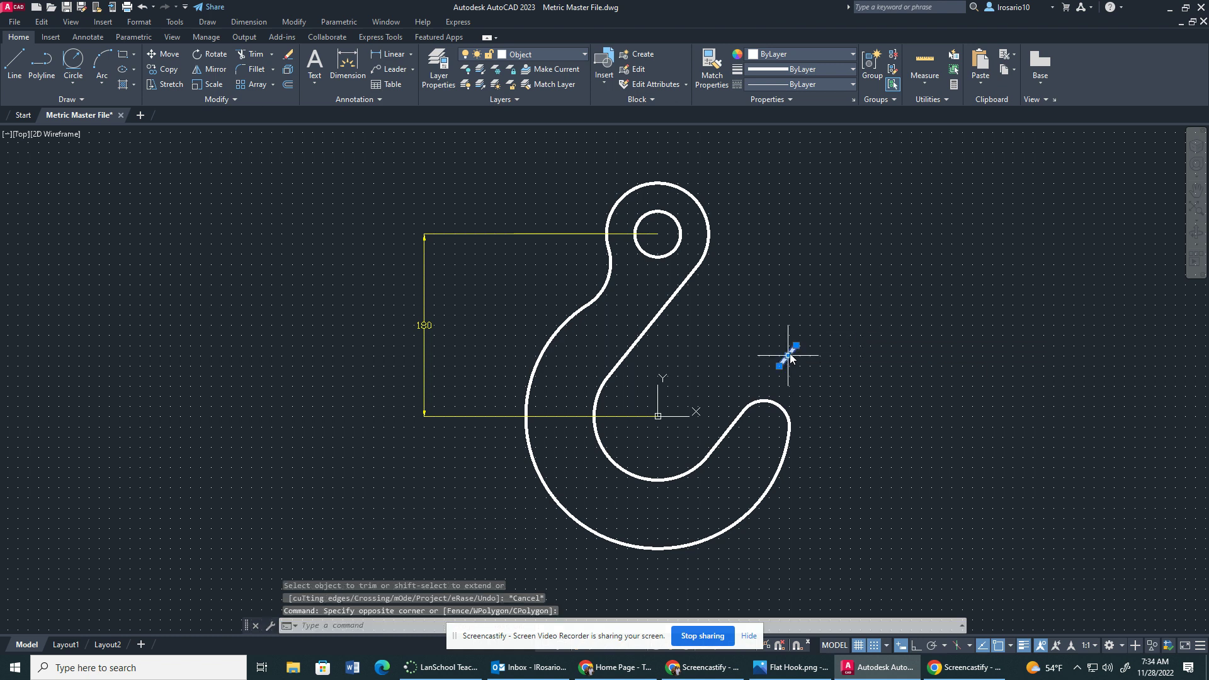
key("Delete")
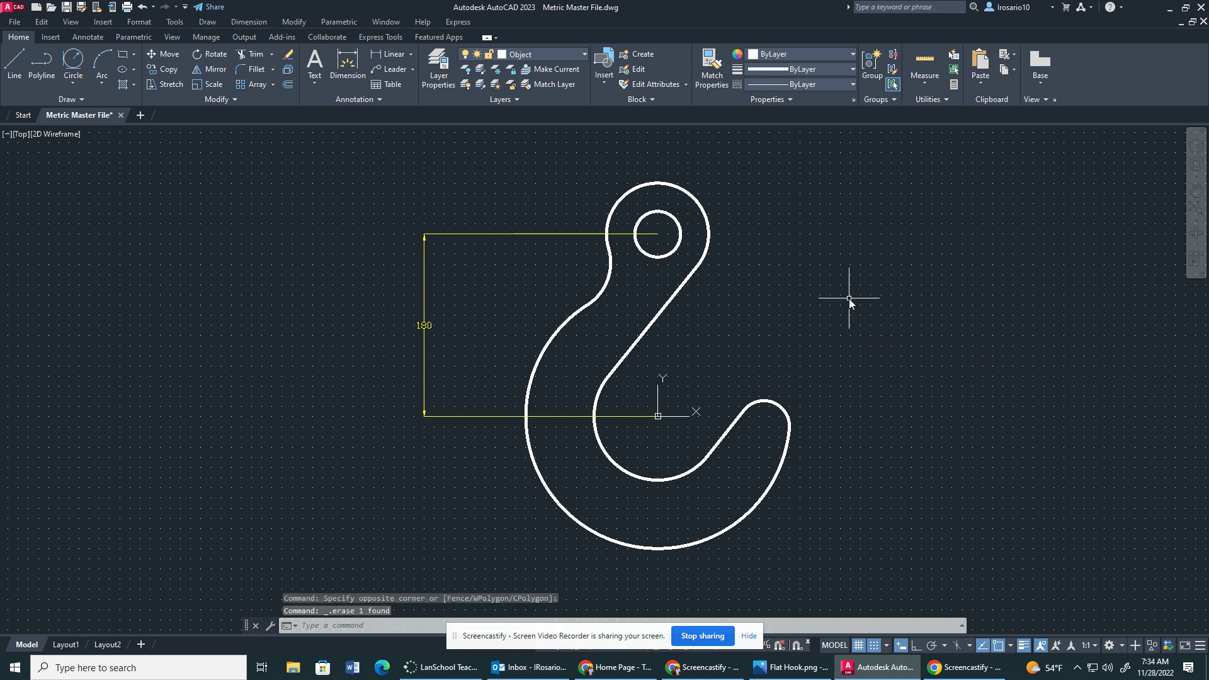
left_click(790, 667)
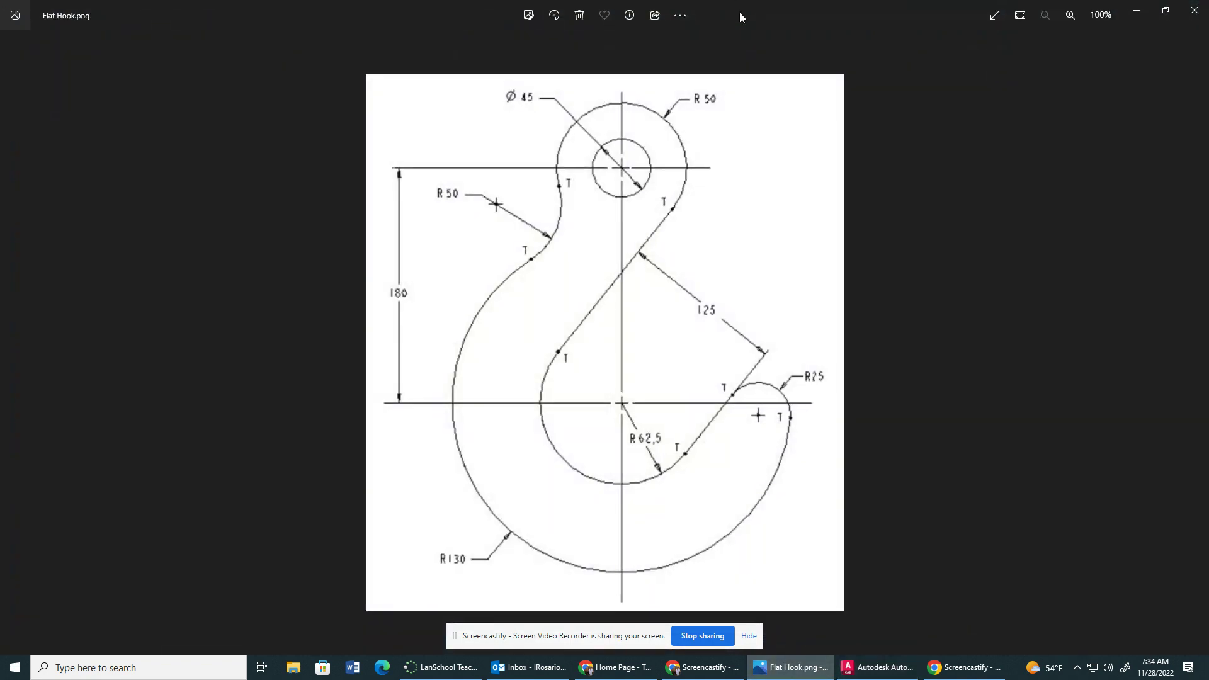
Step: Drag the Photos reference window off the right edge to reveal the hook drawing
left_click_drag(739, 5, 1208, 8)
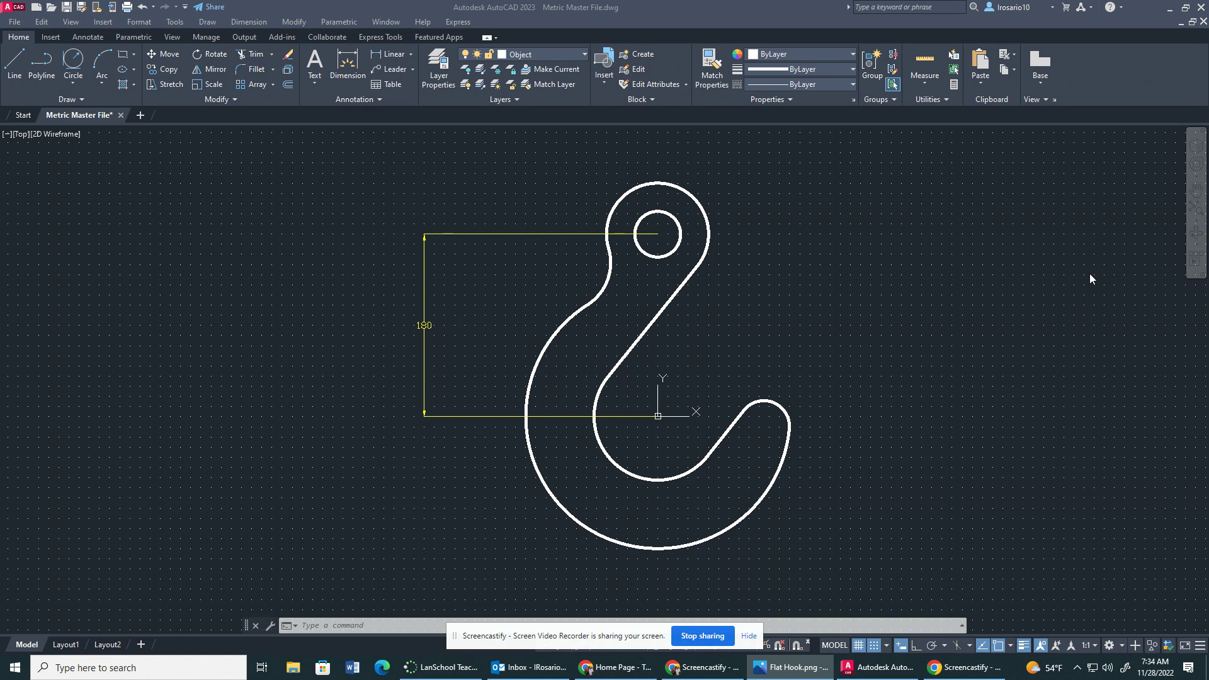
Step: Make Dimension the current layer and place an R50 radius dimension on the outer top arc
left_click(614, 5)
left_click(560, 53)
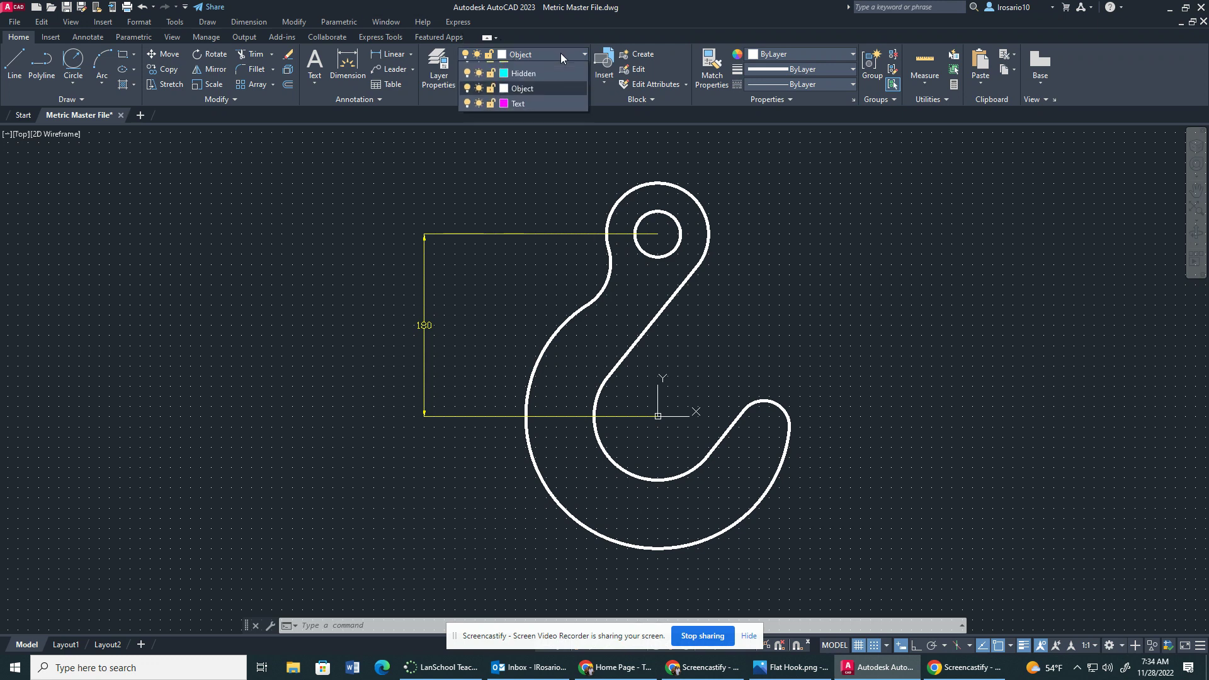
left_click(534, 128)
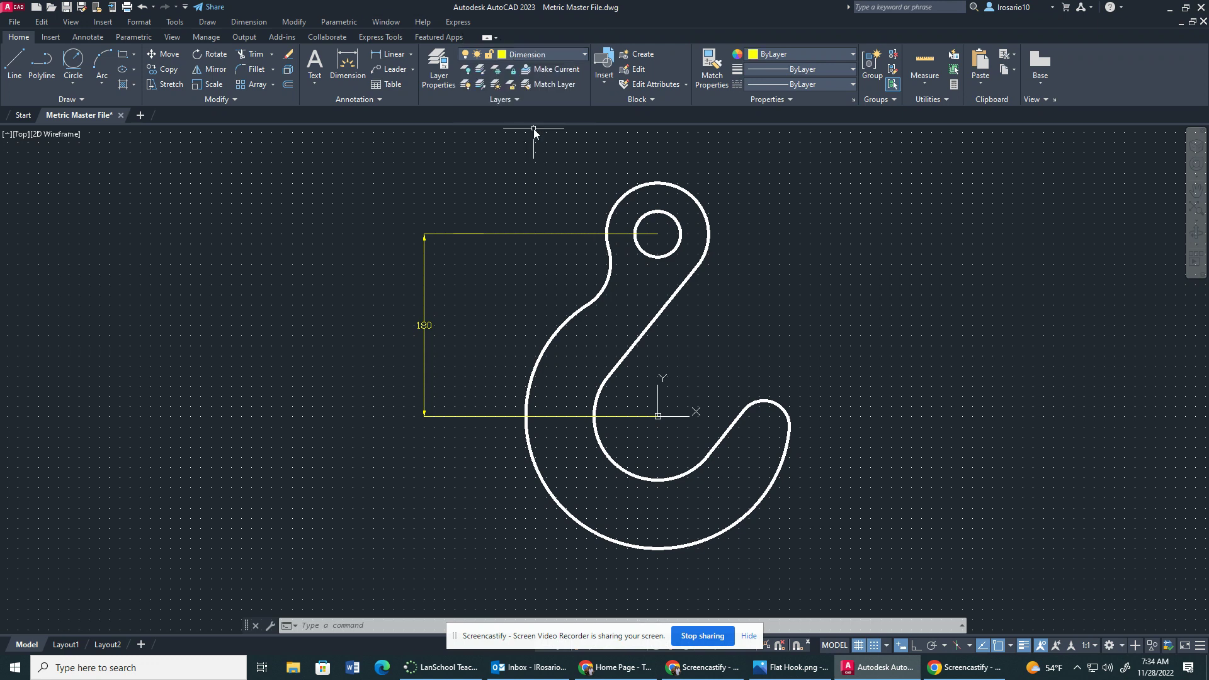
left_click(411, 55)
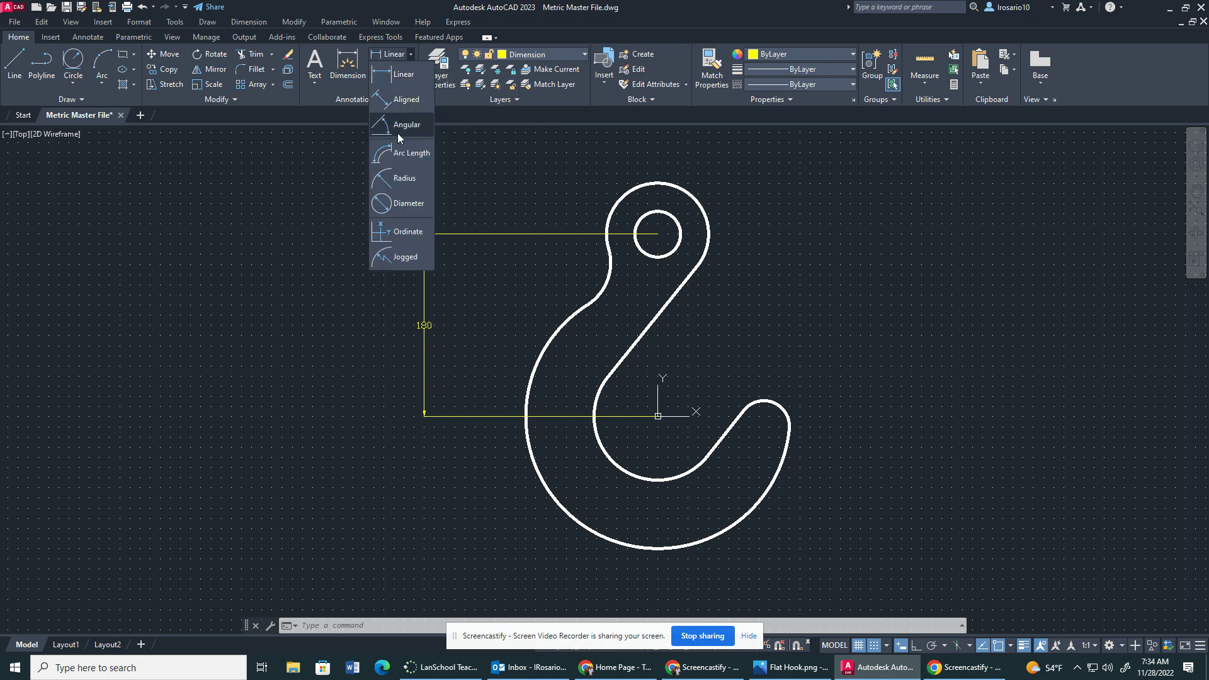
left_click(411, 181)
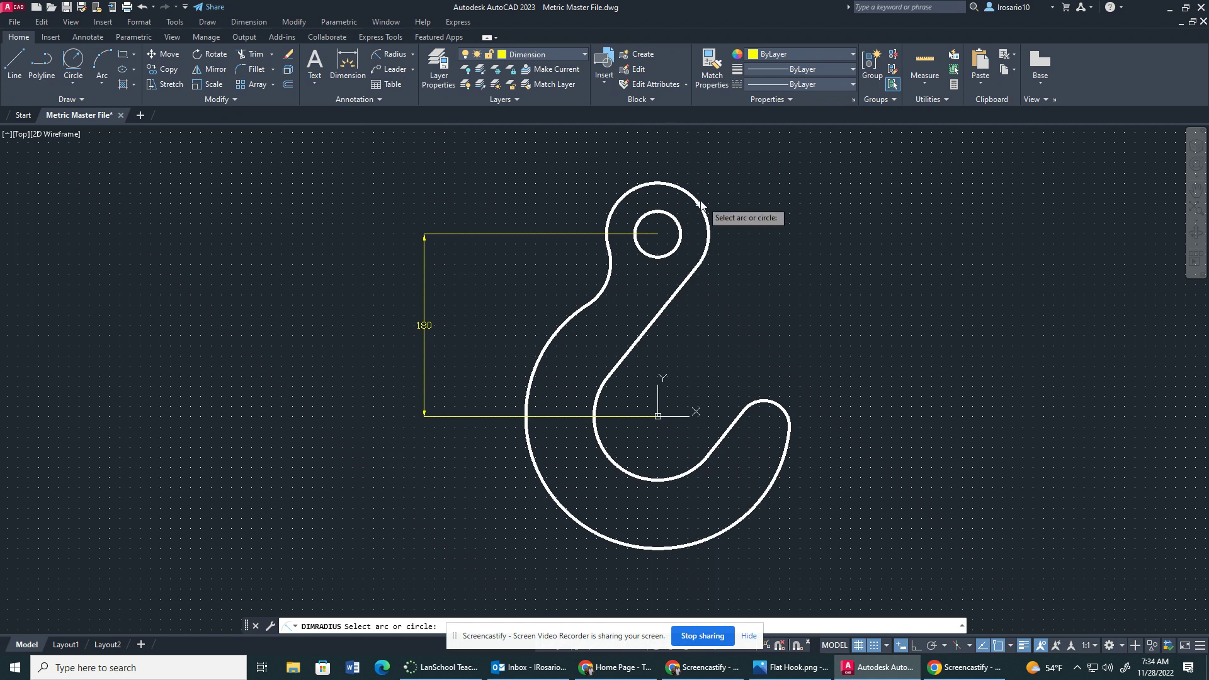
left_click(877, 646)
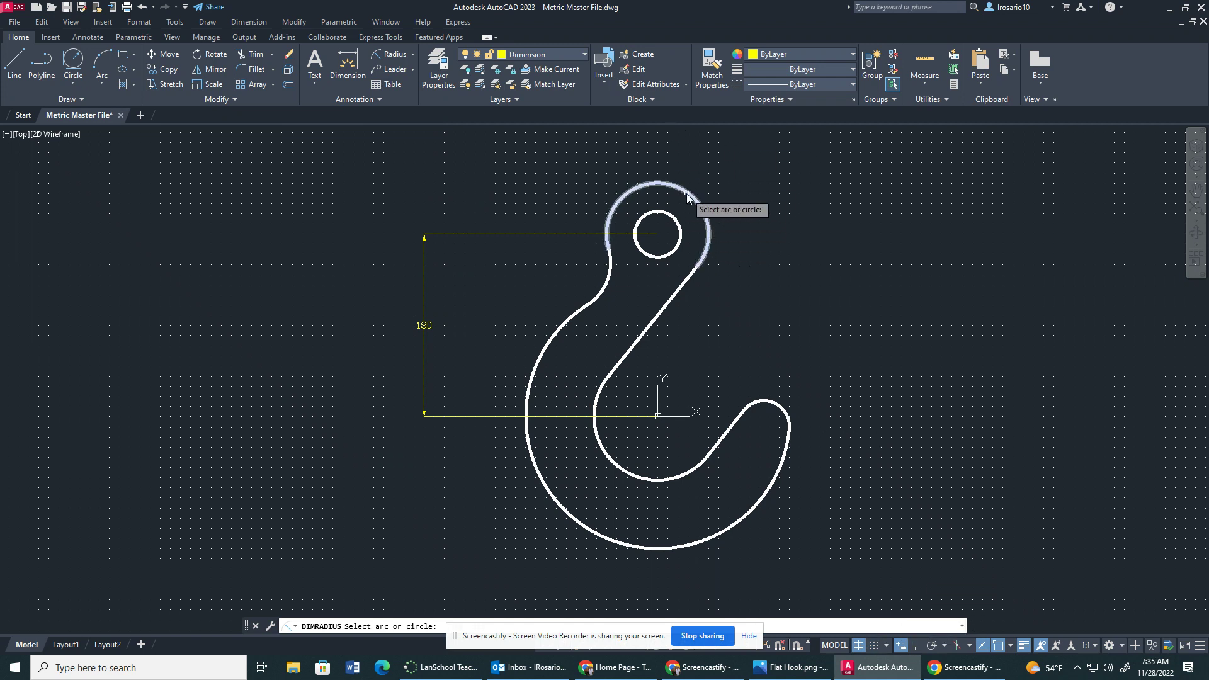
left_click(703, 208)
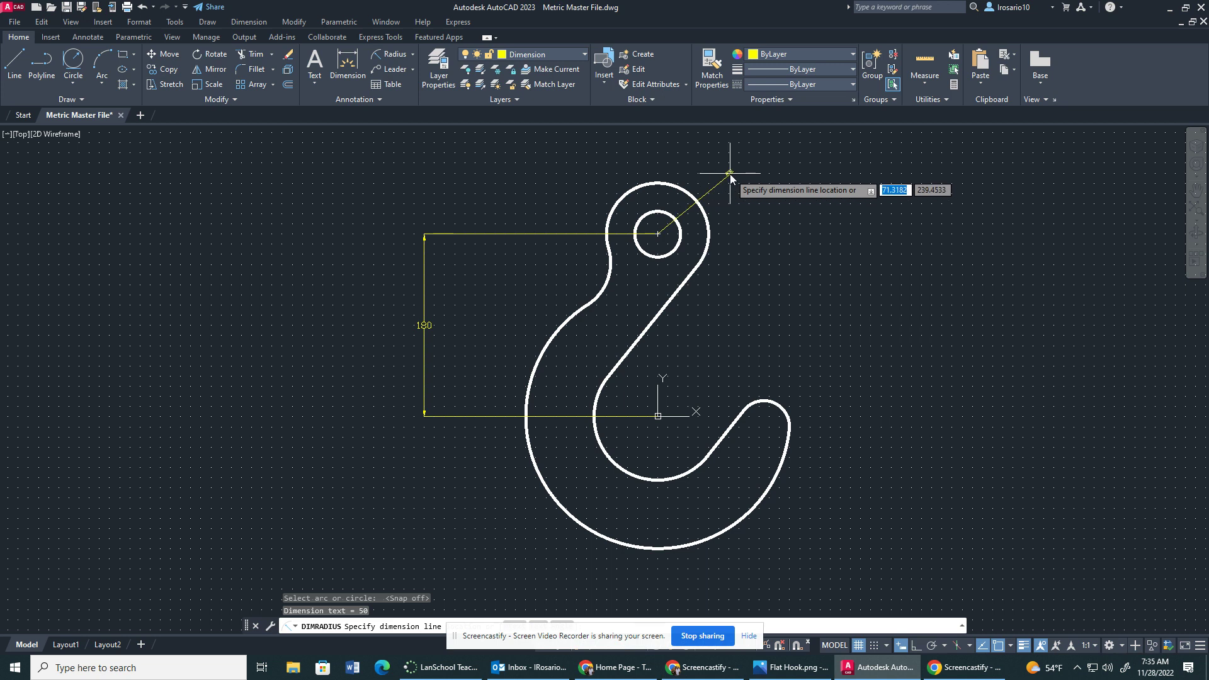
left_click(731, 174)
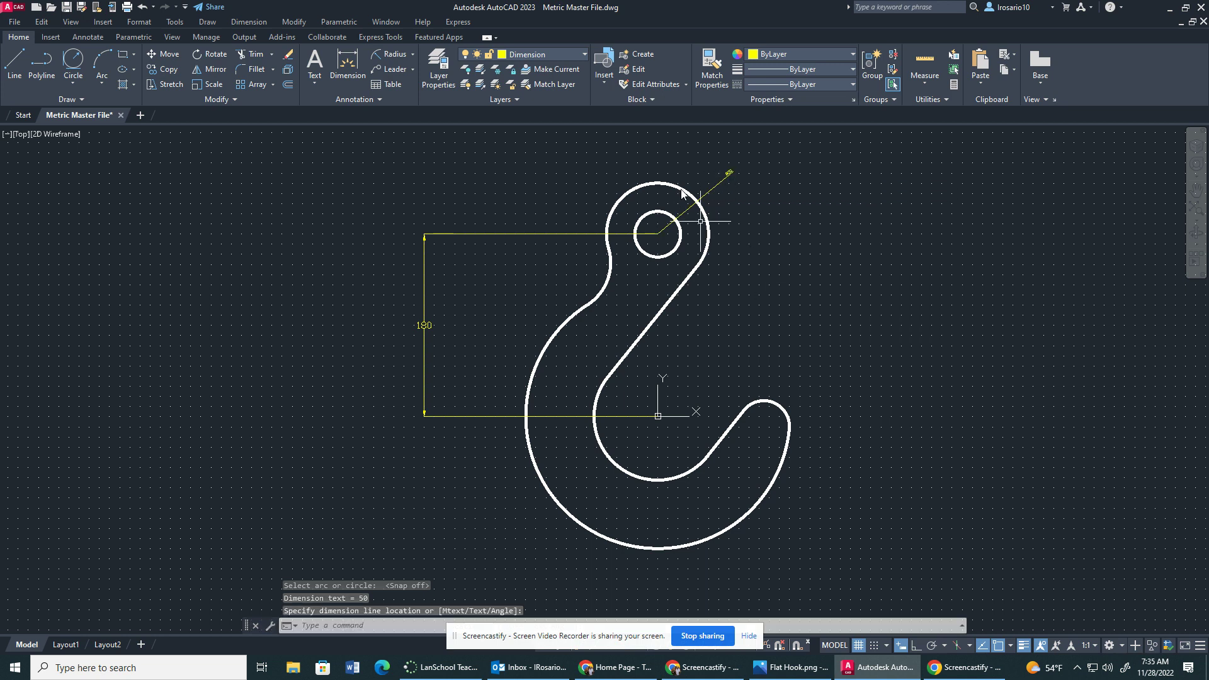
Step: Add radius dimensions to the left concave arc, inner arc (62.5), outer arc (R130) and tip (R25)
left_click(396, 54)
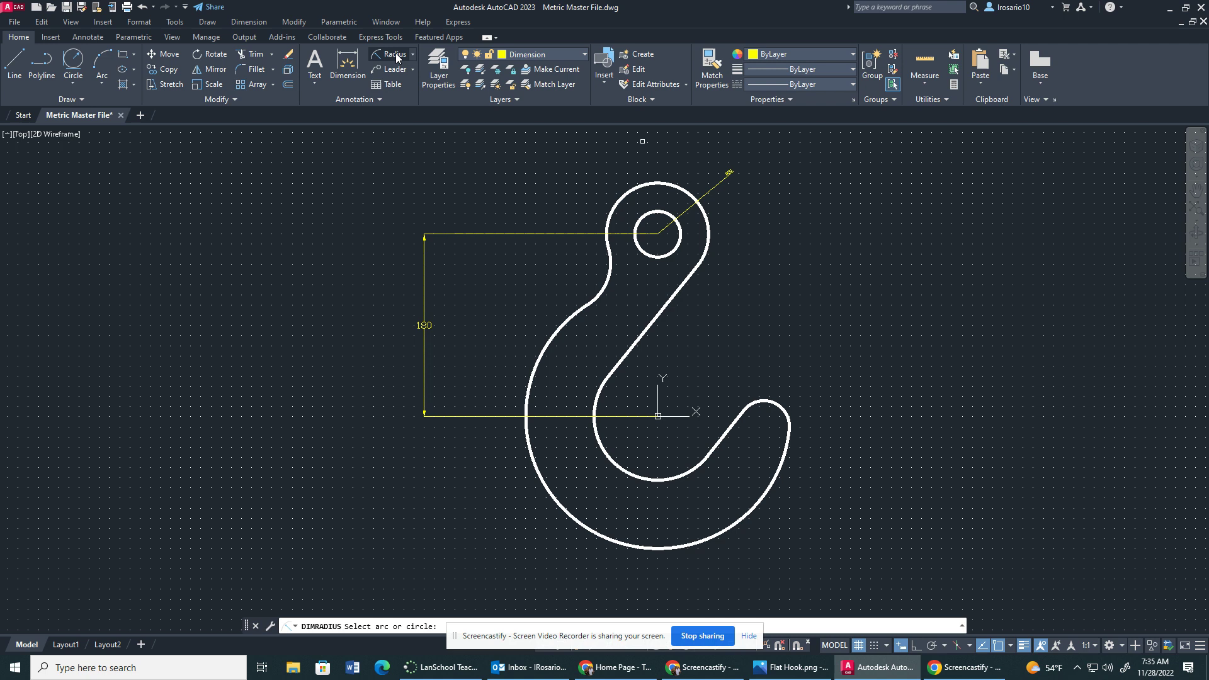
left_click(605, 282)
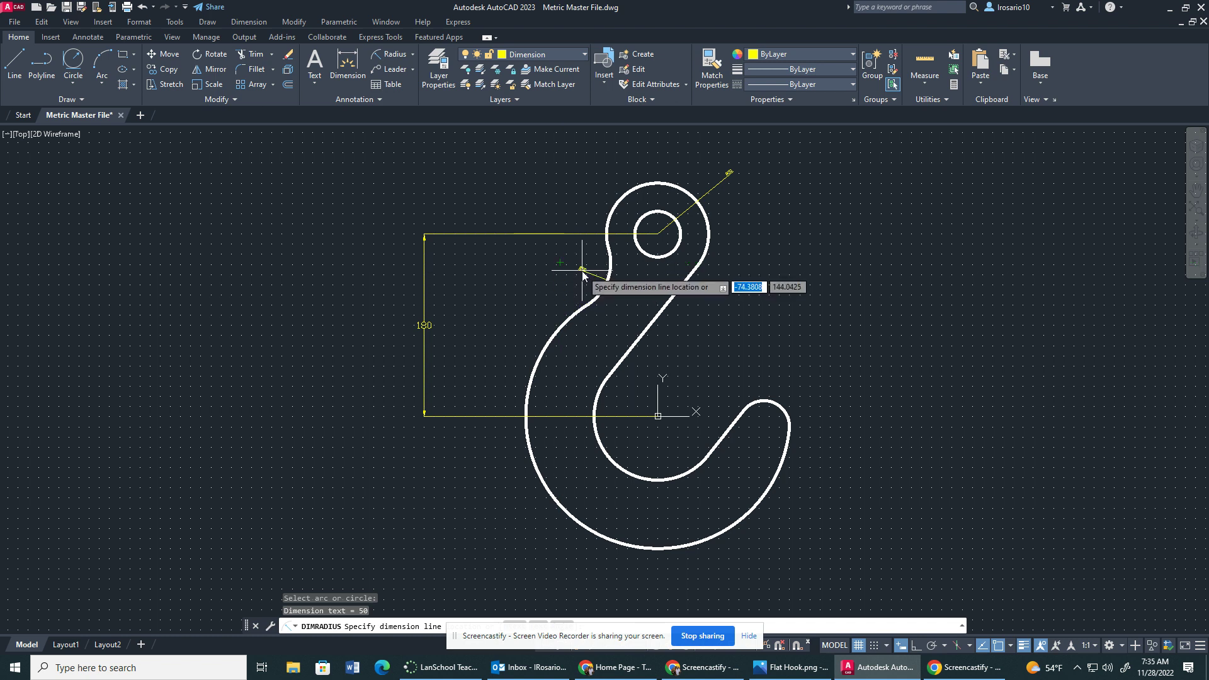
left_click(583, 273)
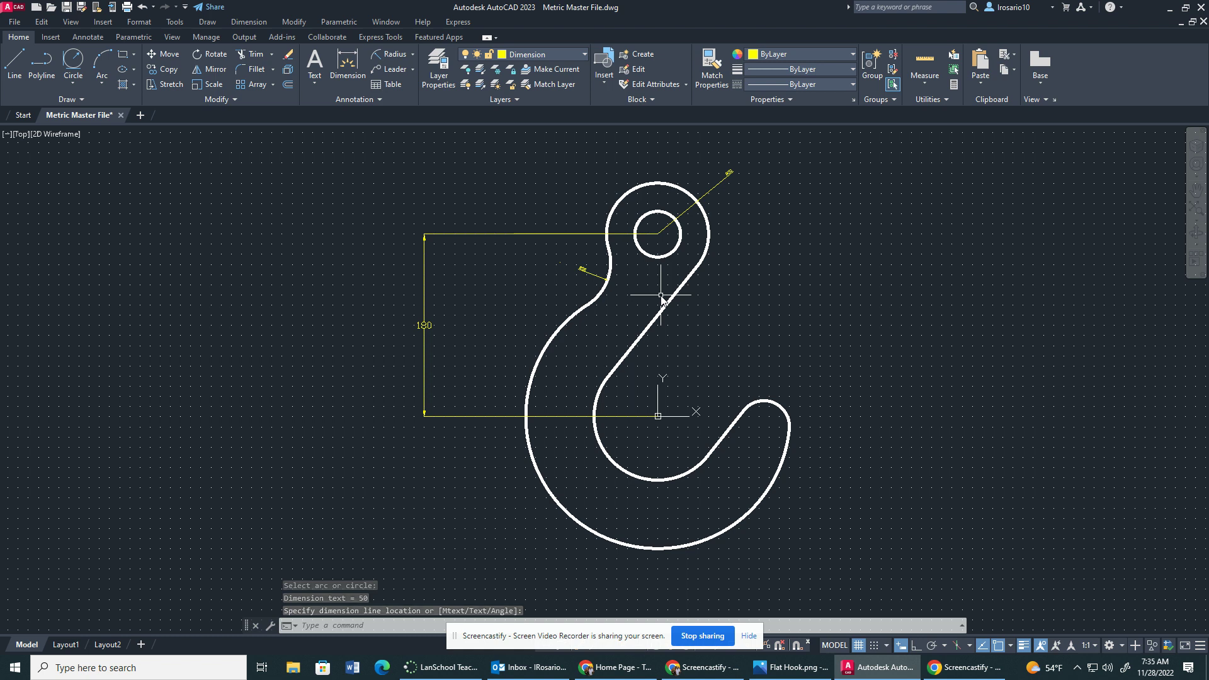
left_click(379, 55)
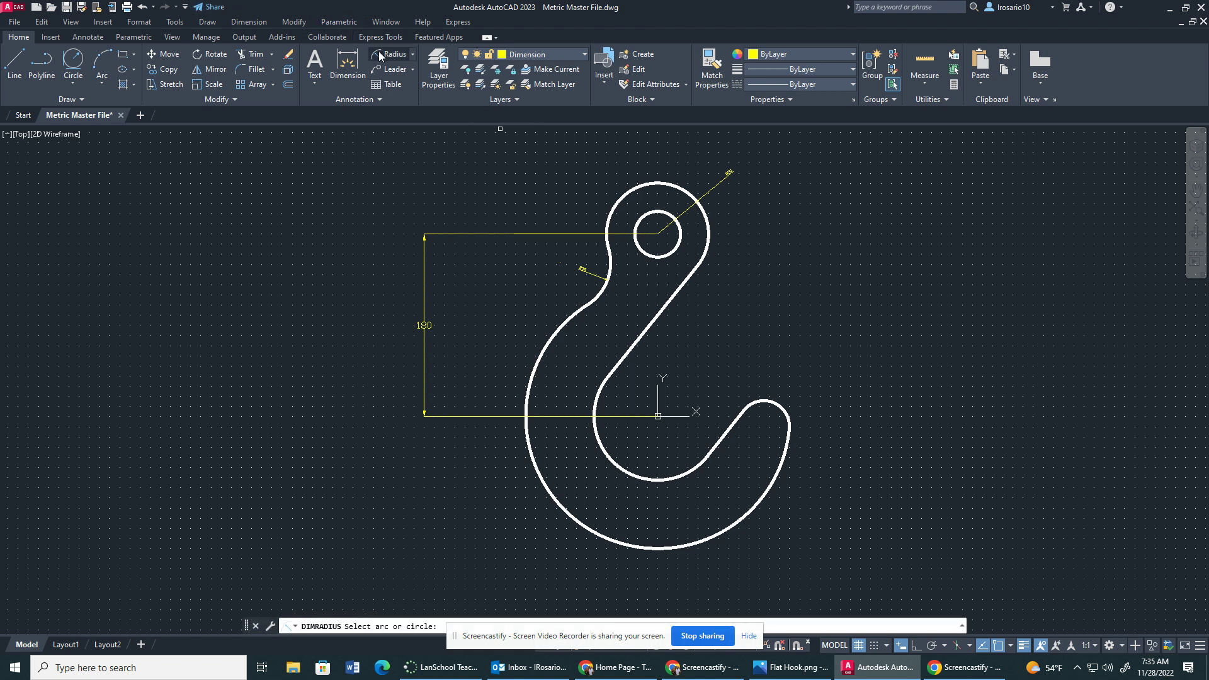
left_click(675, 478)
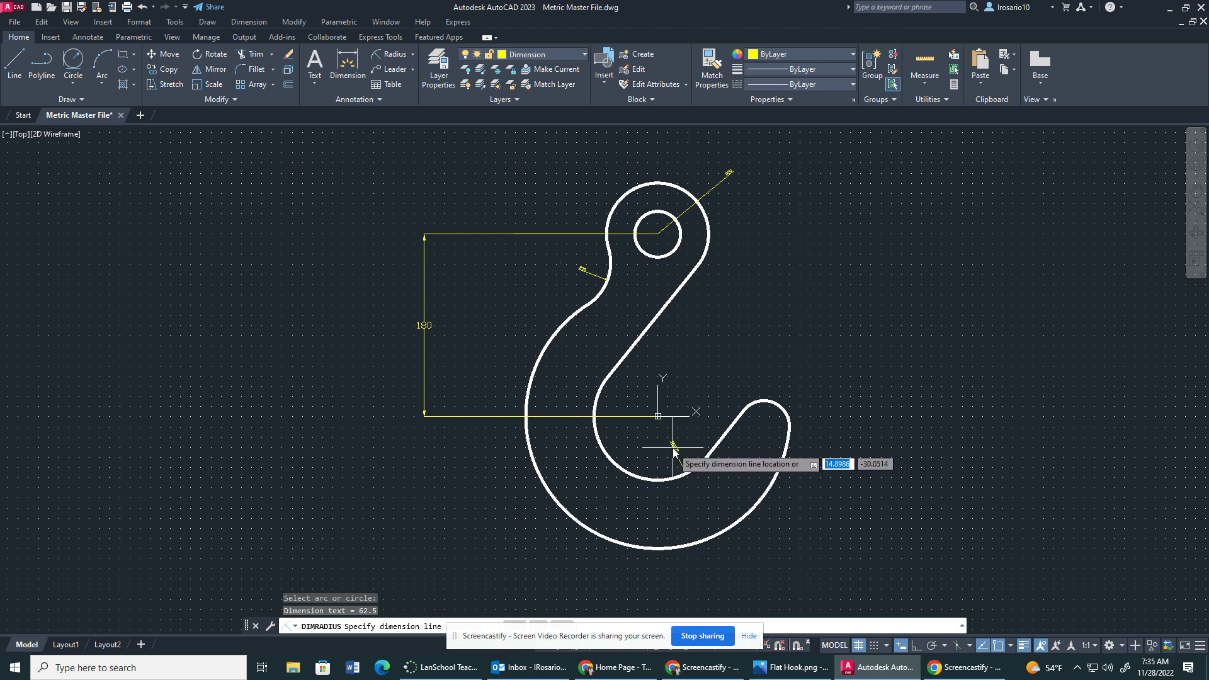
left_click(674, 449)
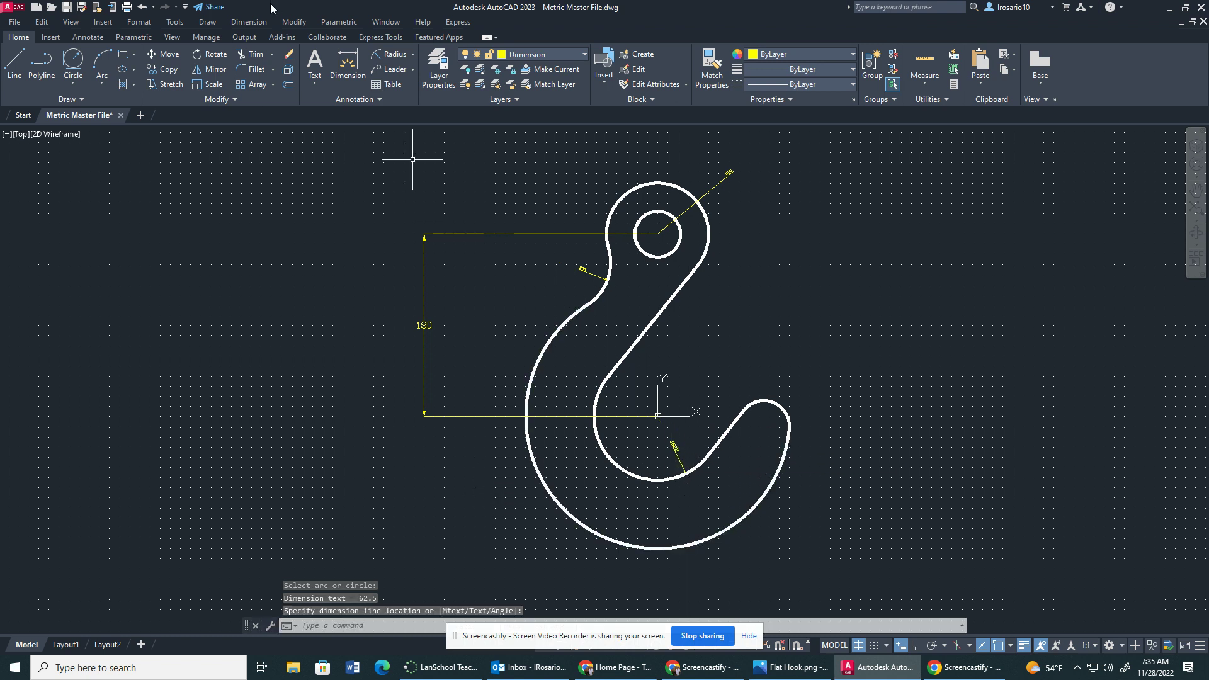
left_click(396, 54)
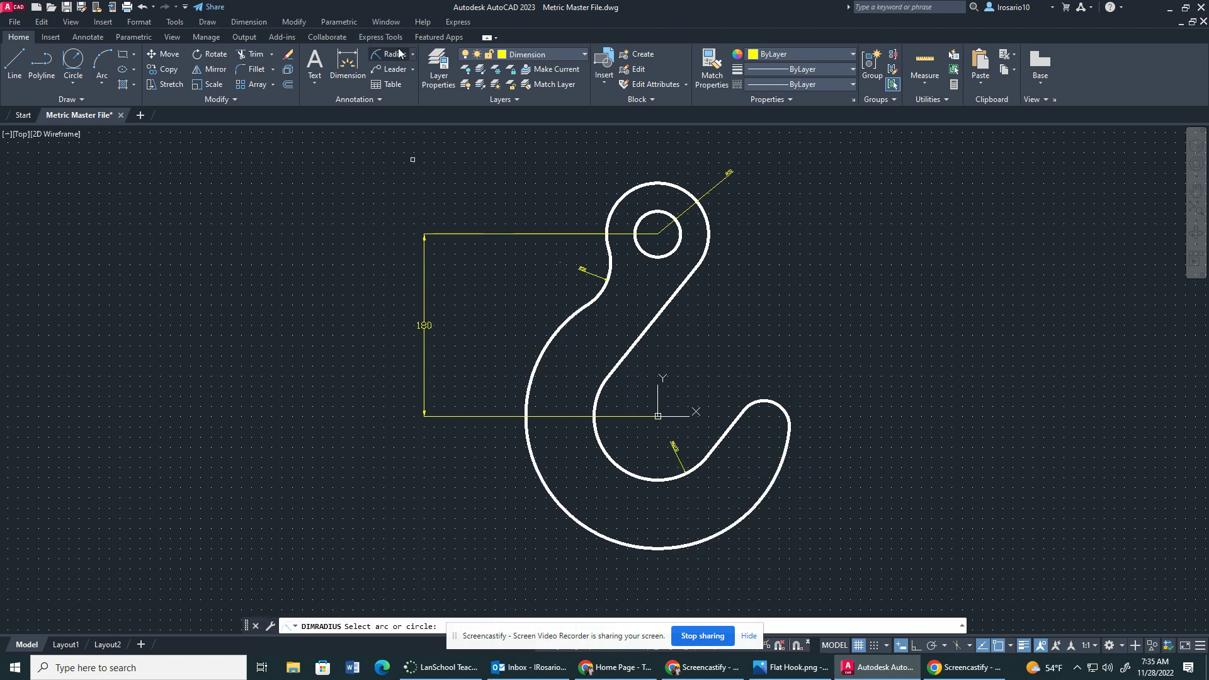
left_click(553, 497)
left_click(507, 535)
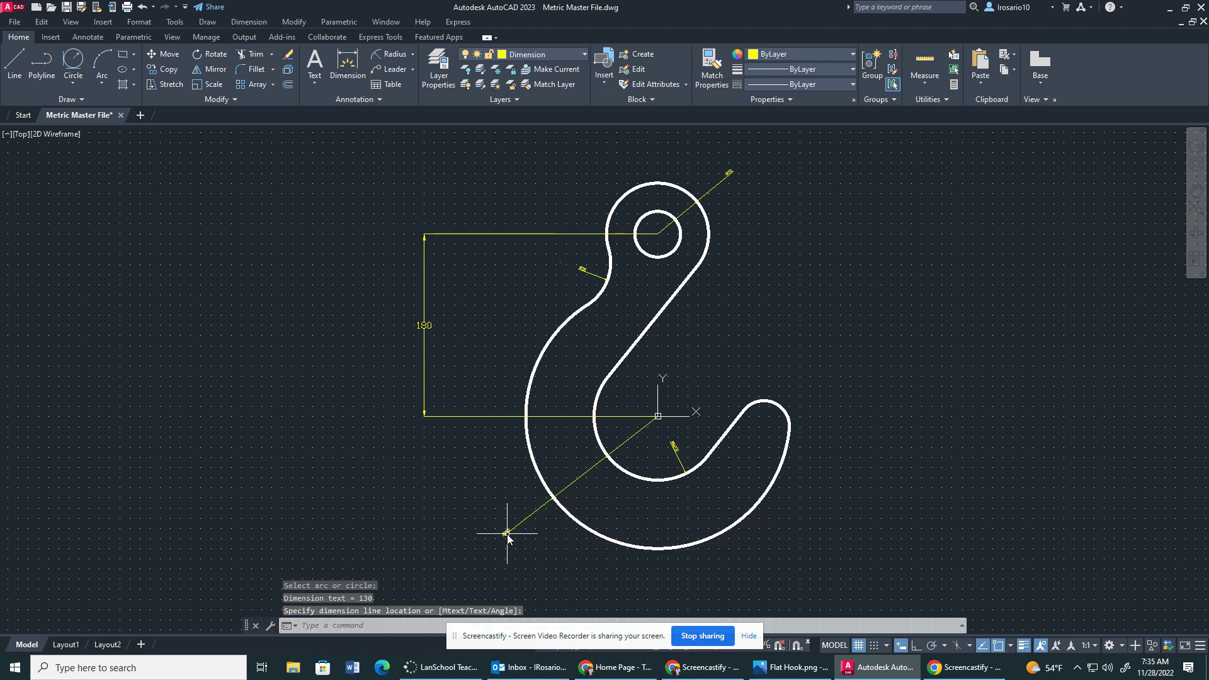
left_click(395, 54)
left_click(780, 405)
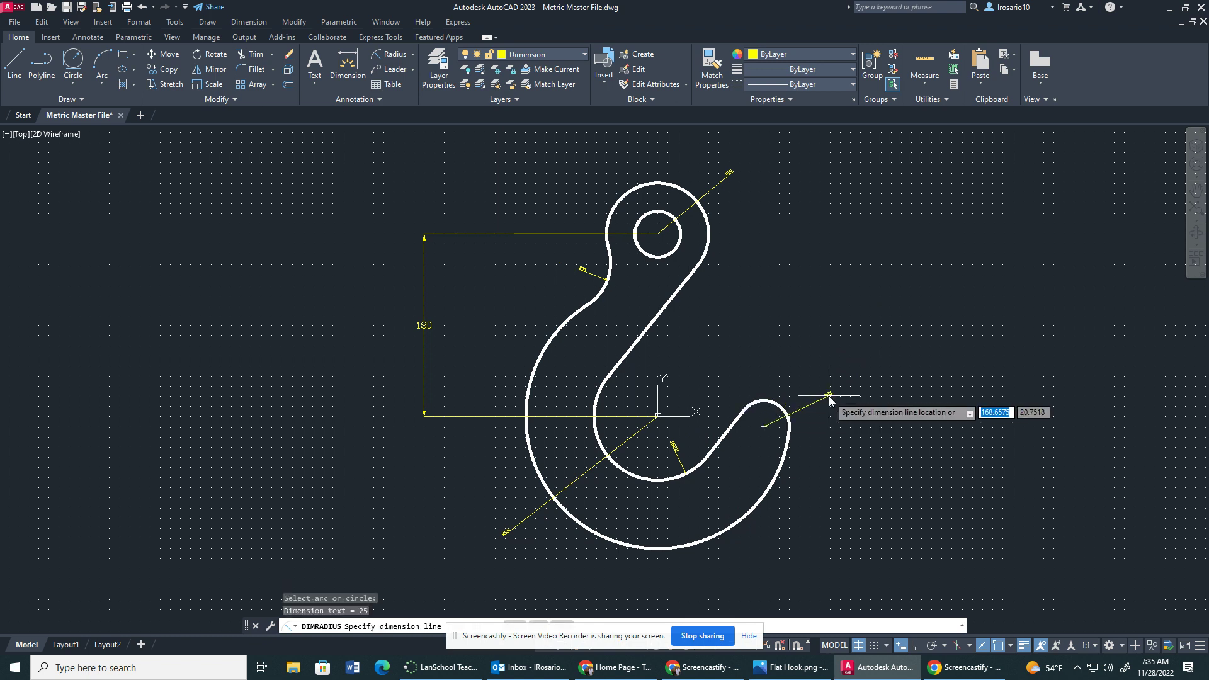
left_click(841, 395)
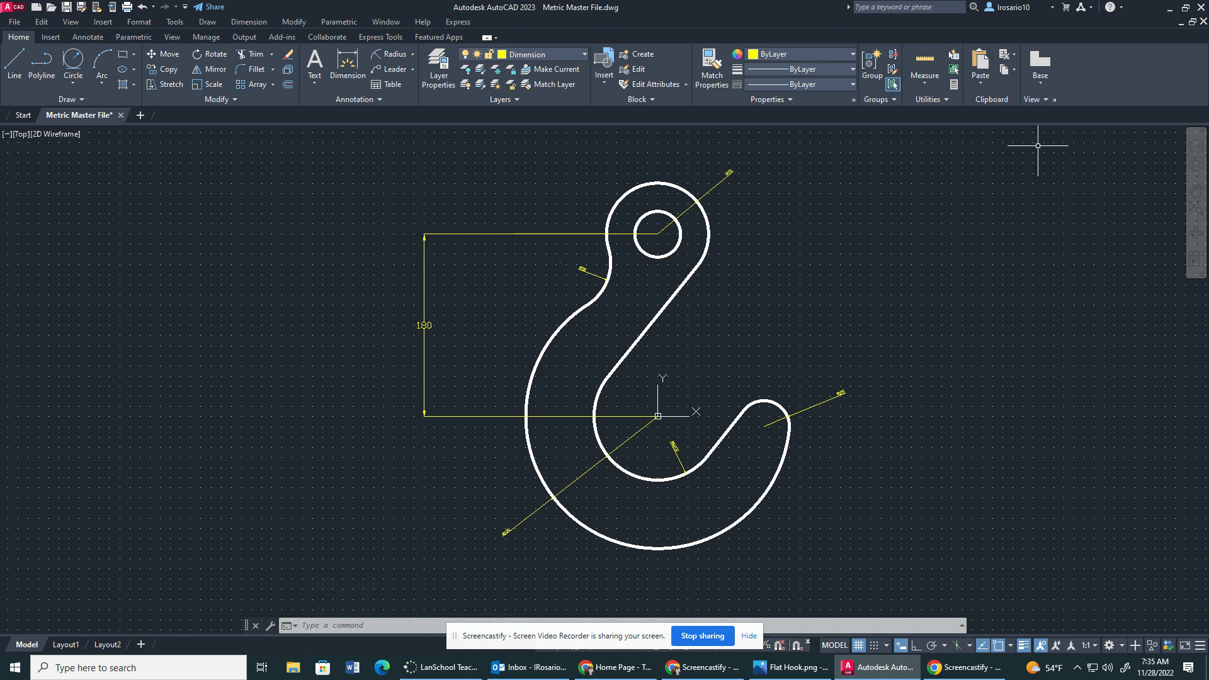
Step: Label the hook's eye hole with a Ø45 diameter dimension
left_click(412, 56)
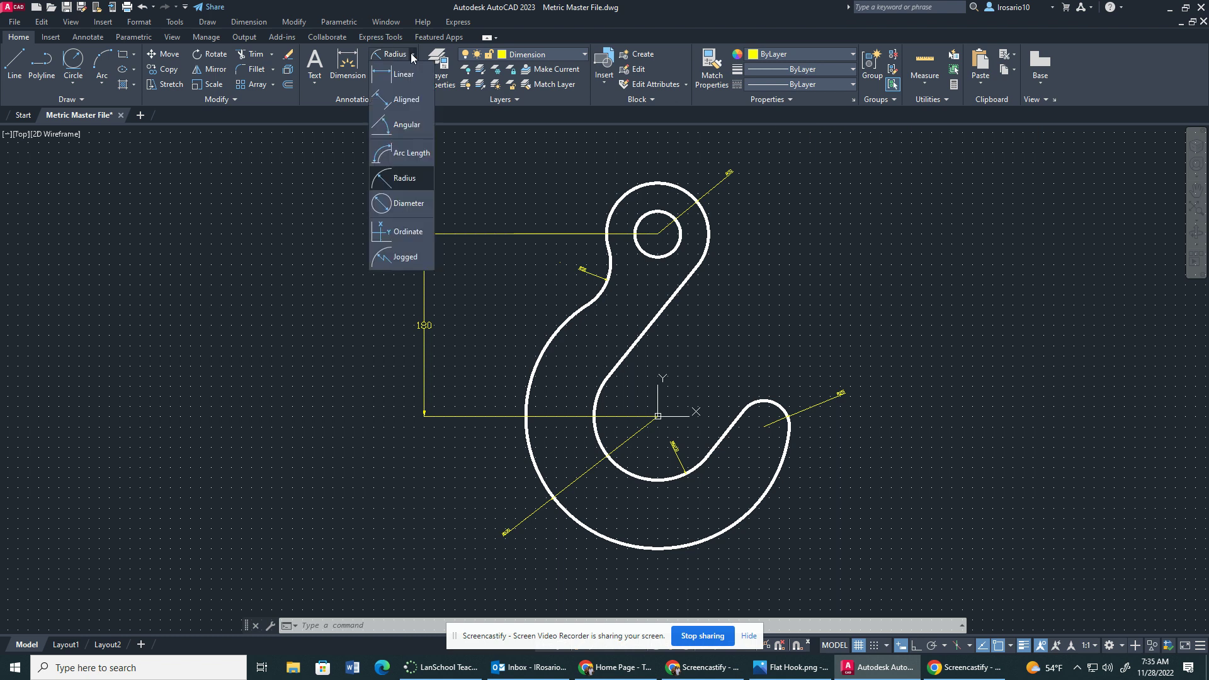
left_click(409, 203)
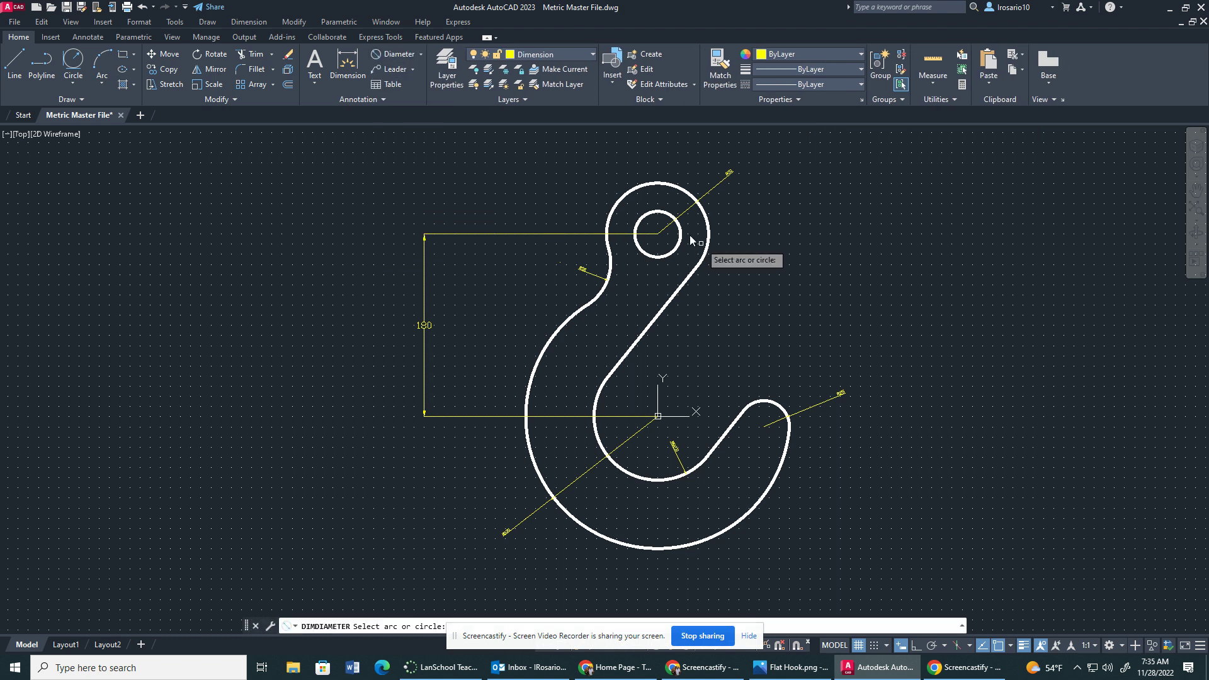
left_click(644, 219)
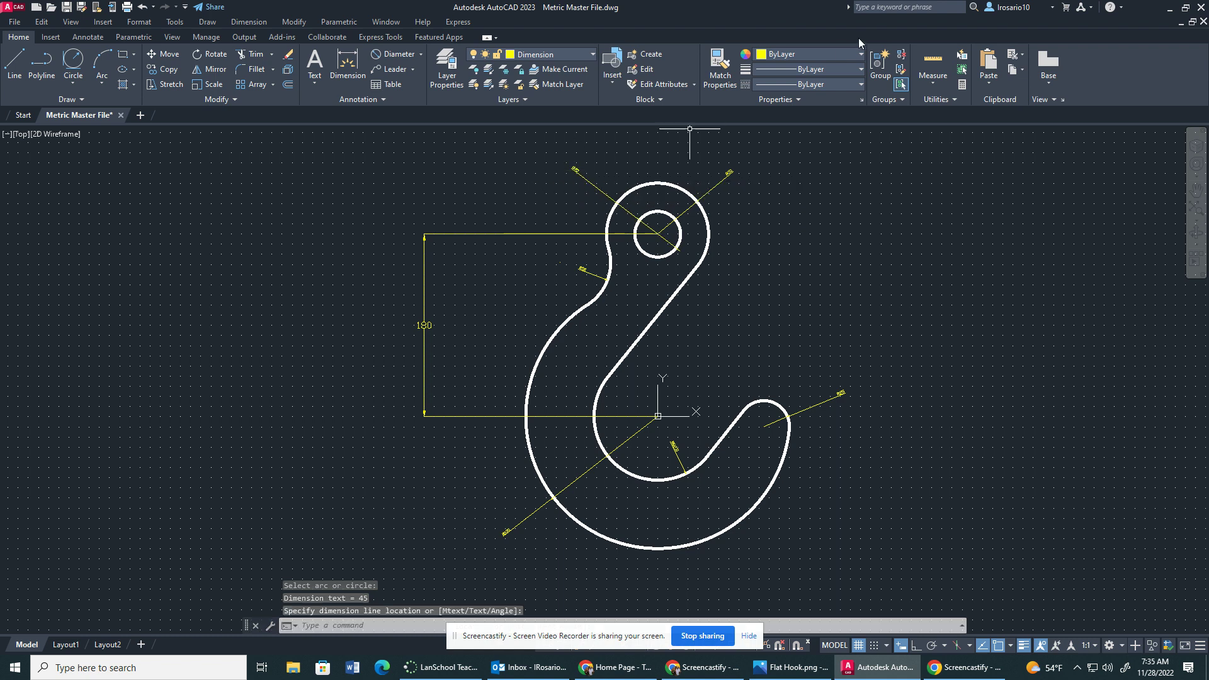
key("Escape")
key("Escape")
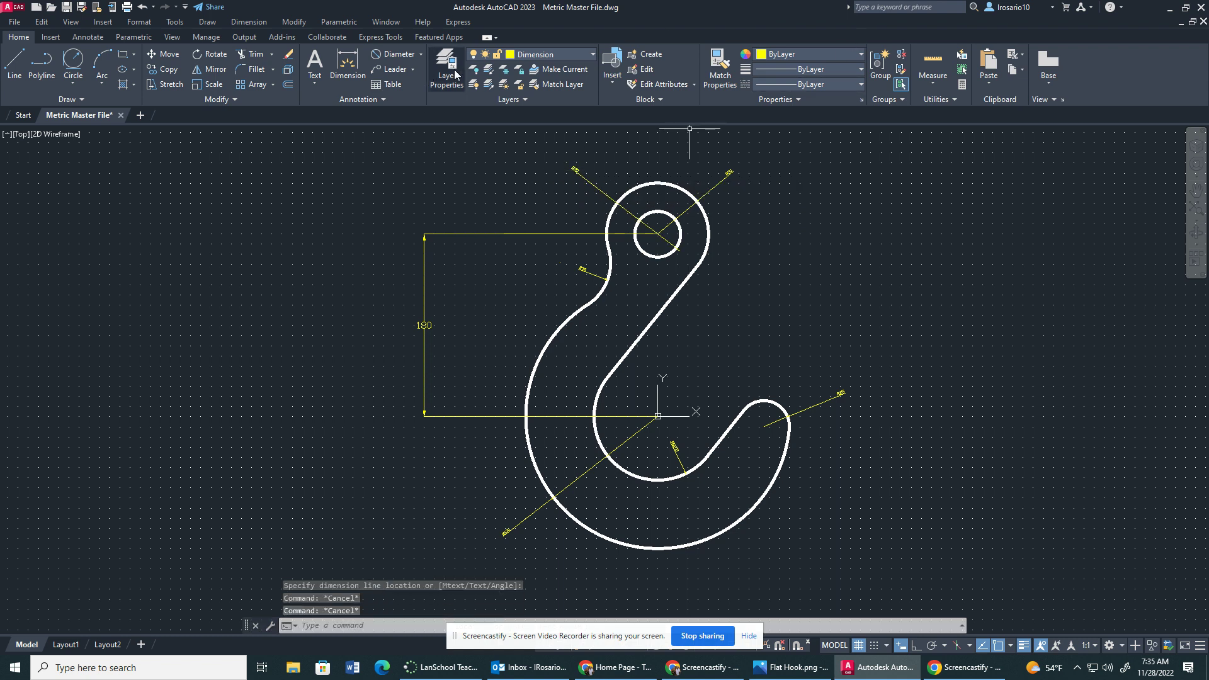
Step: Keep Dimension current, switch off the Object layer, and window-select all the dimensions
left_click(556, 57)
left_click(529, 159)
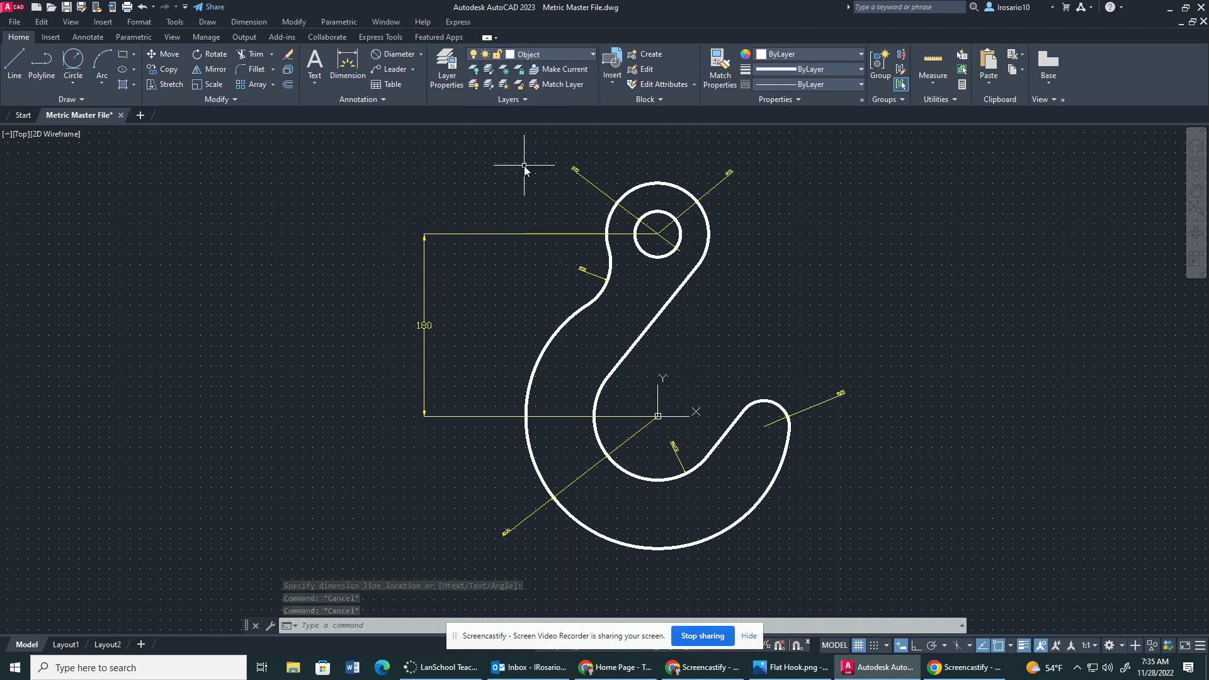
left_click(542, 54)
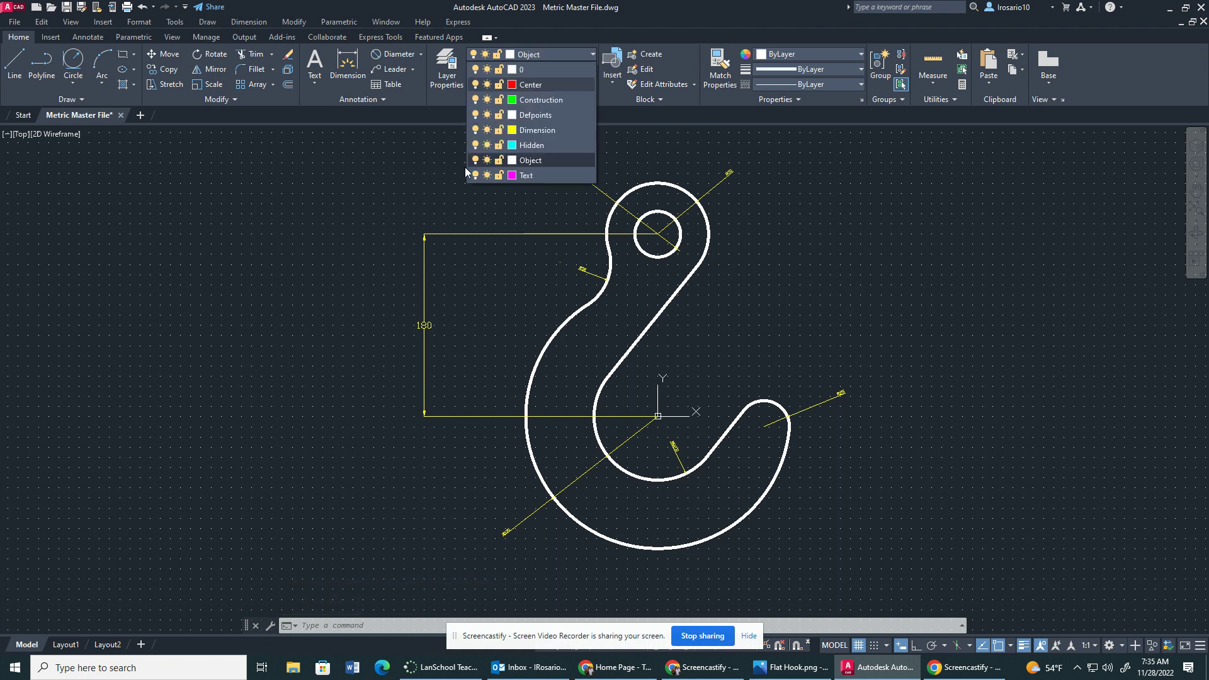
left_click(526, 130)
left_click(541, 55)
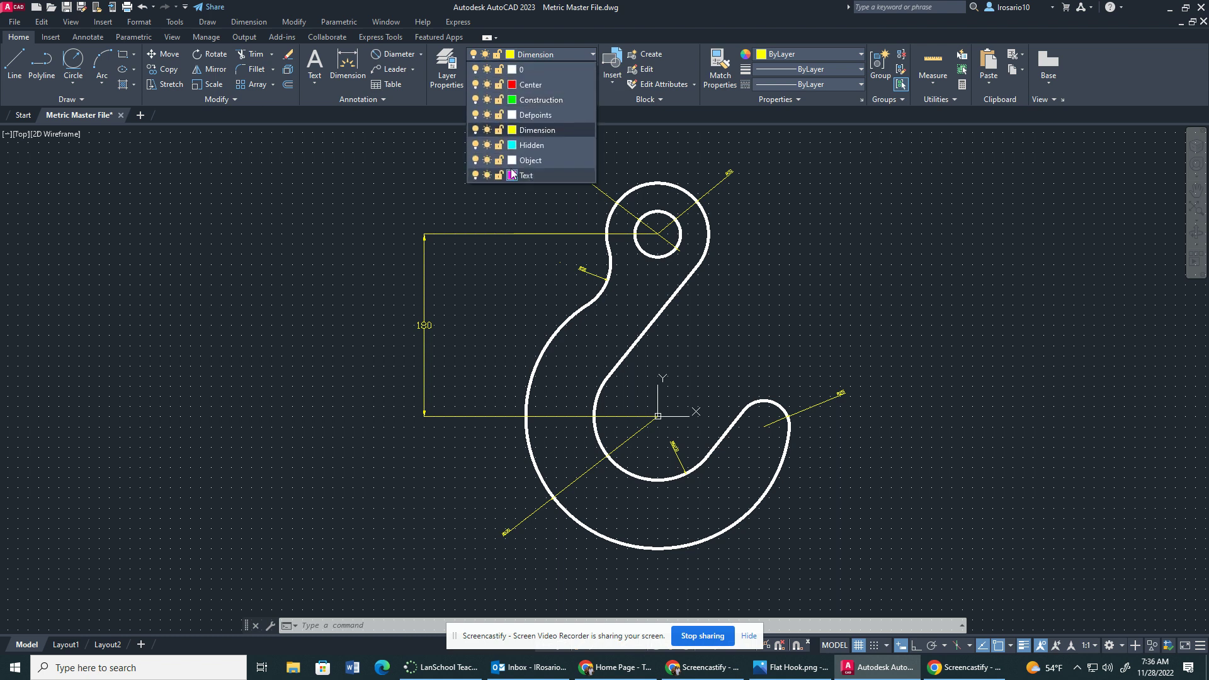
left_click(475, 160)
left_click(832, 186)
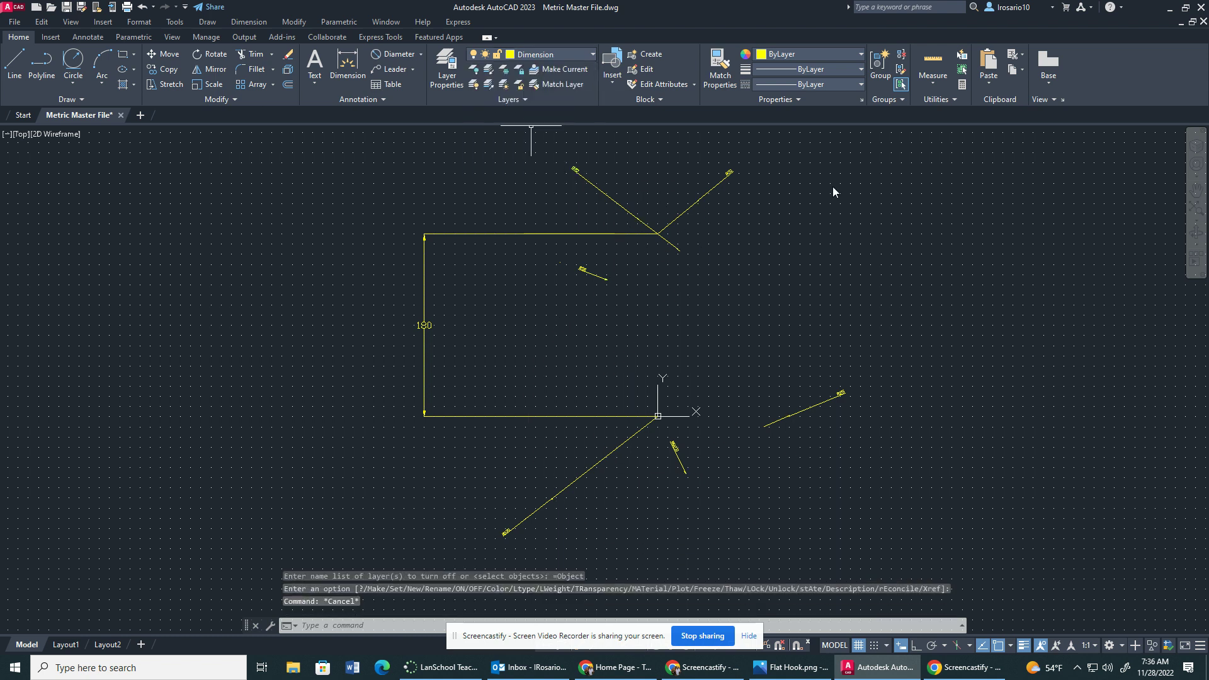
mouse_move(905, 182)
left_mouse_down()
mouse_move(858, 163)
mouse_move(597, 126)
mouse_move(434, 128)
mouse_move(336, 233)
mouse_move(540, 501)
mouse_move(777, 609)
mouse_move(927, 605)
mouse_move(925, 567)
left_mouse_up()
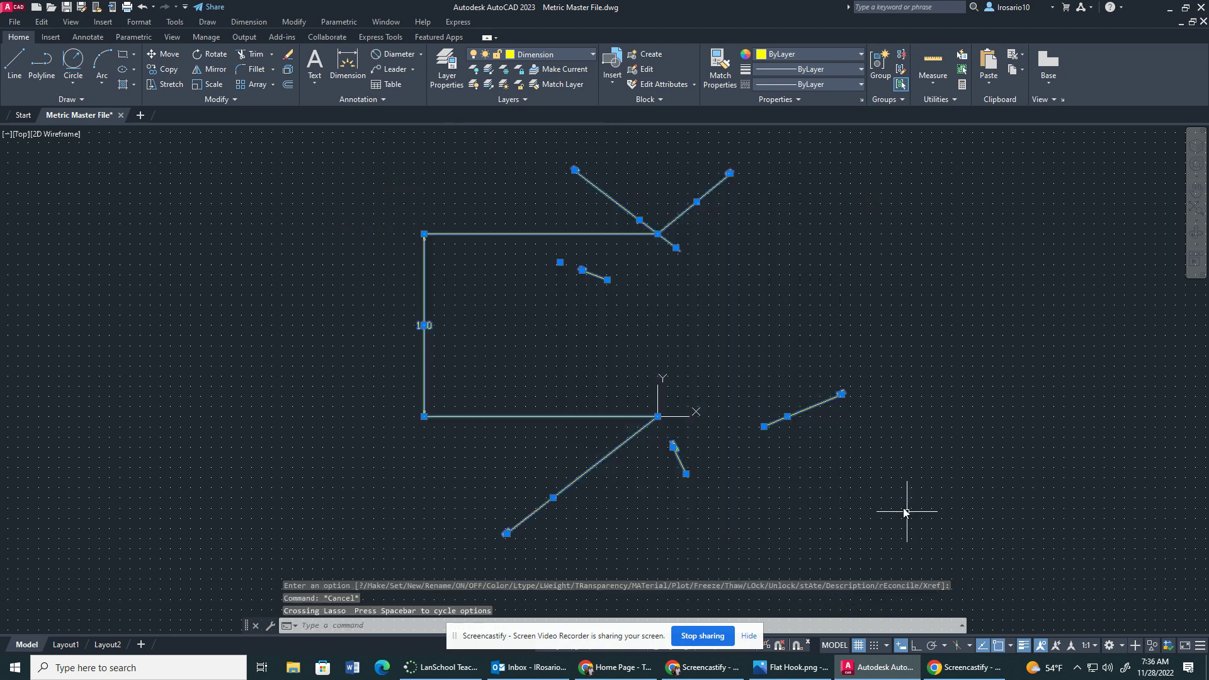
Step: Apply the Annotative dimension style to the selected dimensions
right_click(823, 403)
mouse_move(882, 82)
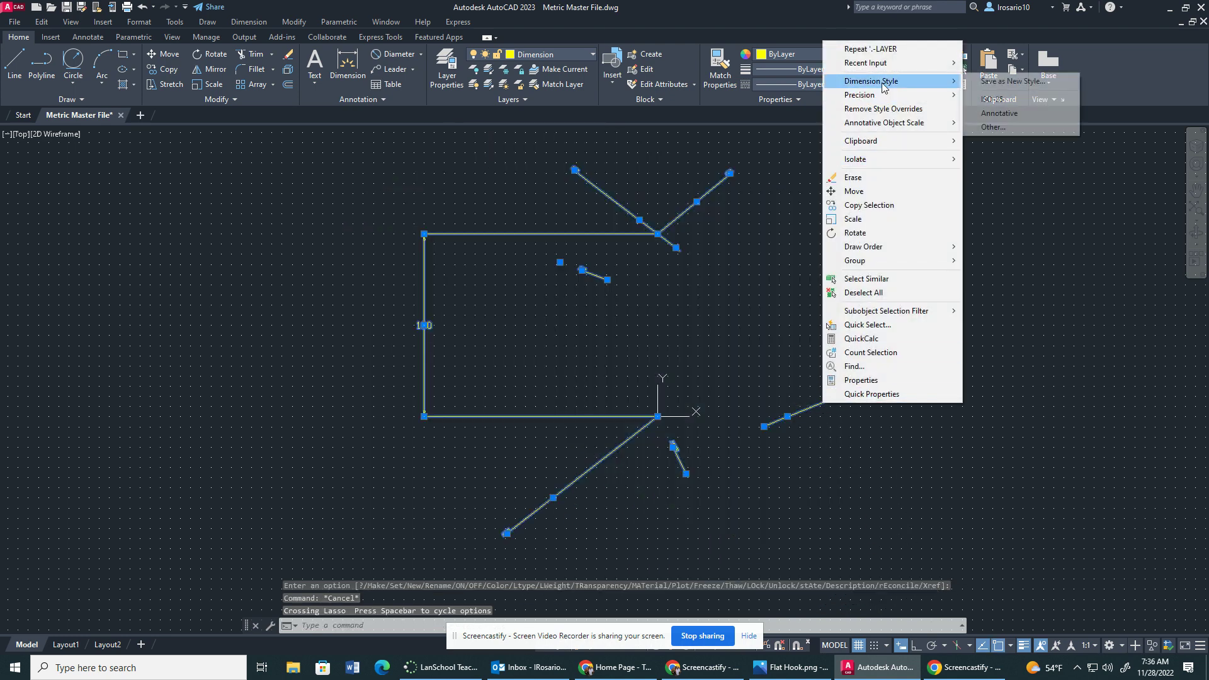
left_click(1010, 111)
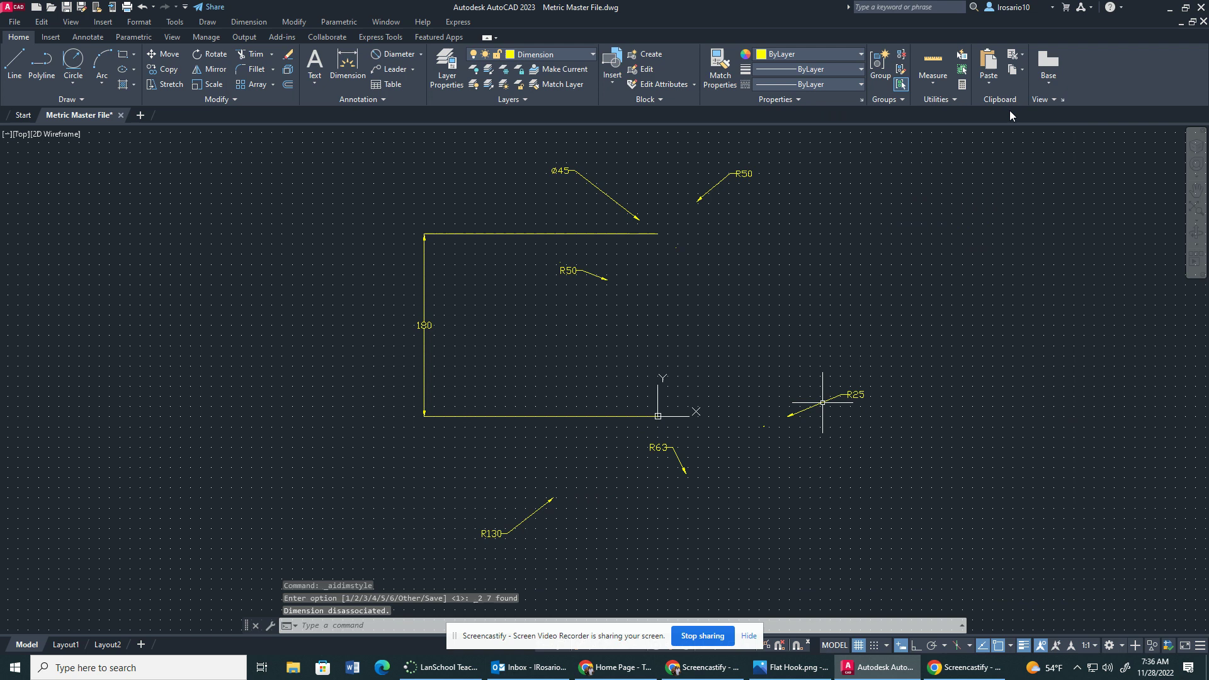
Step: Assign the Annotative style to the R25 tip dimension via the Other styles list
right_click(903, 379)
left_click(828, 402)
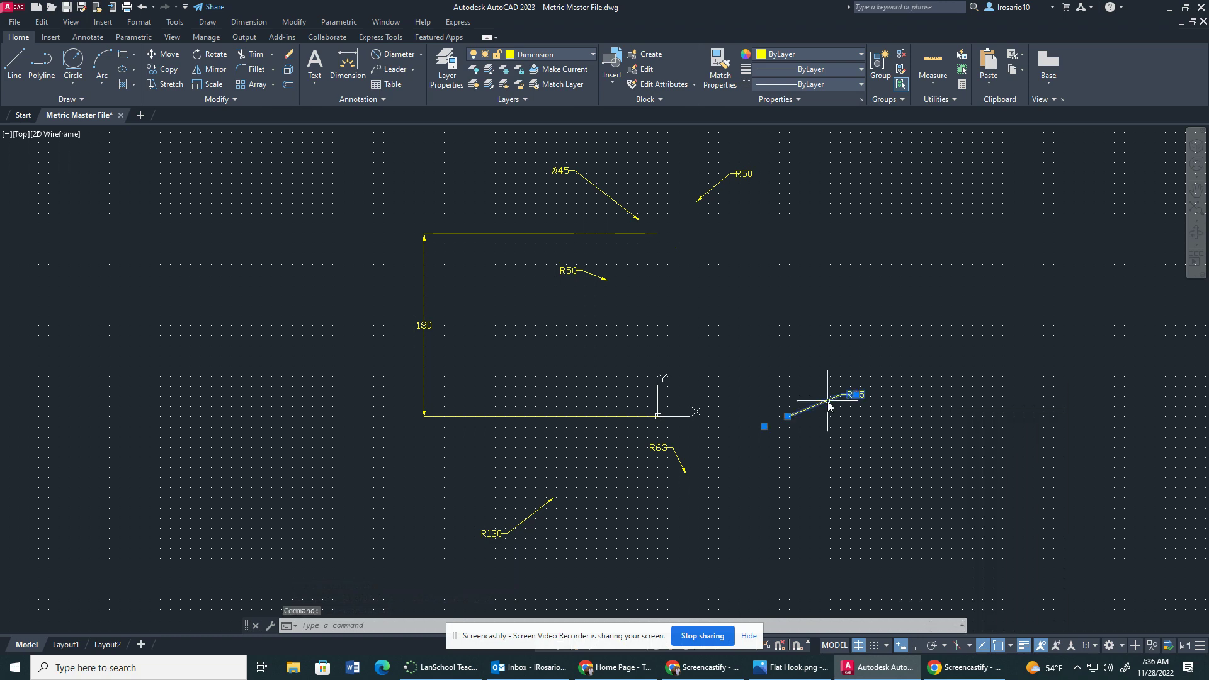
right_click(829, 404)
mouse_move(884, 61)
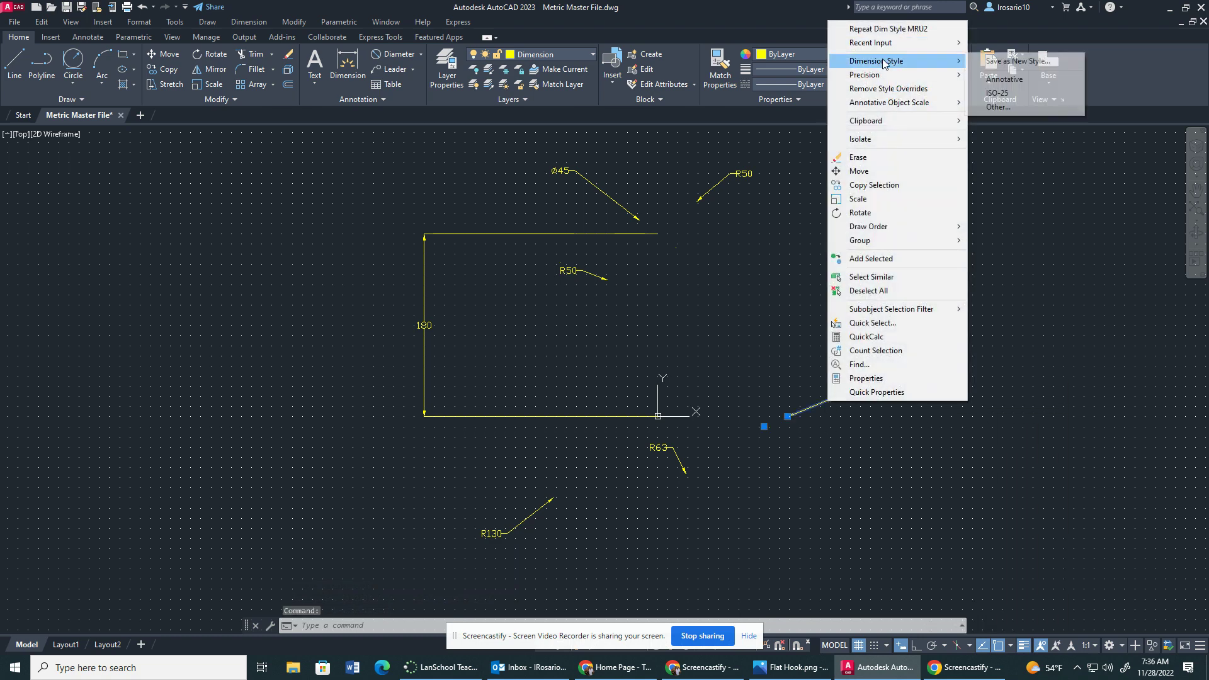
left_click(1007, 106)
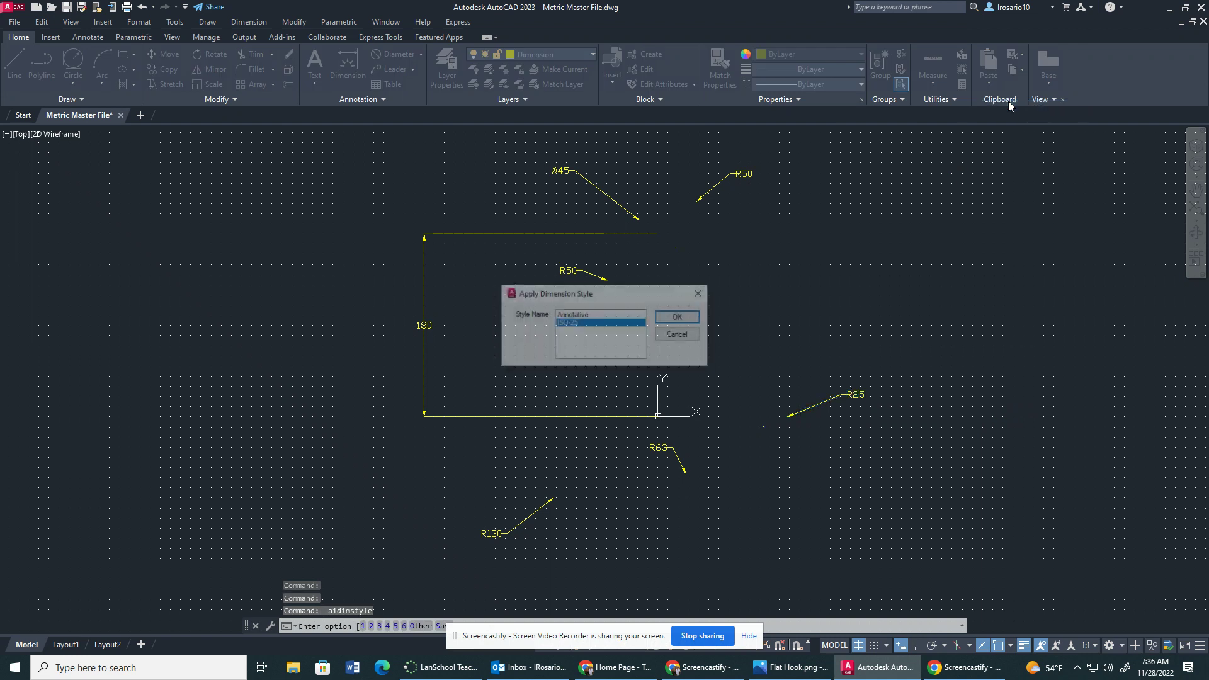
left_click(600, 315)
left_click(679, 316)
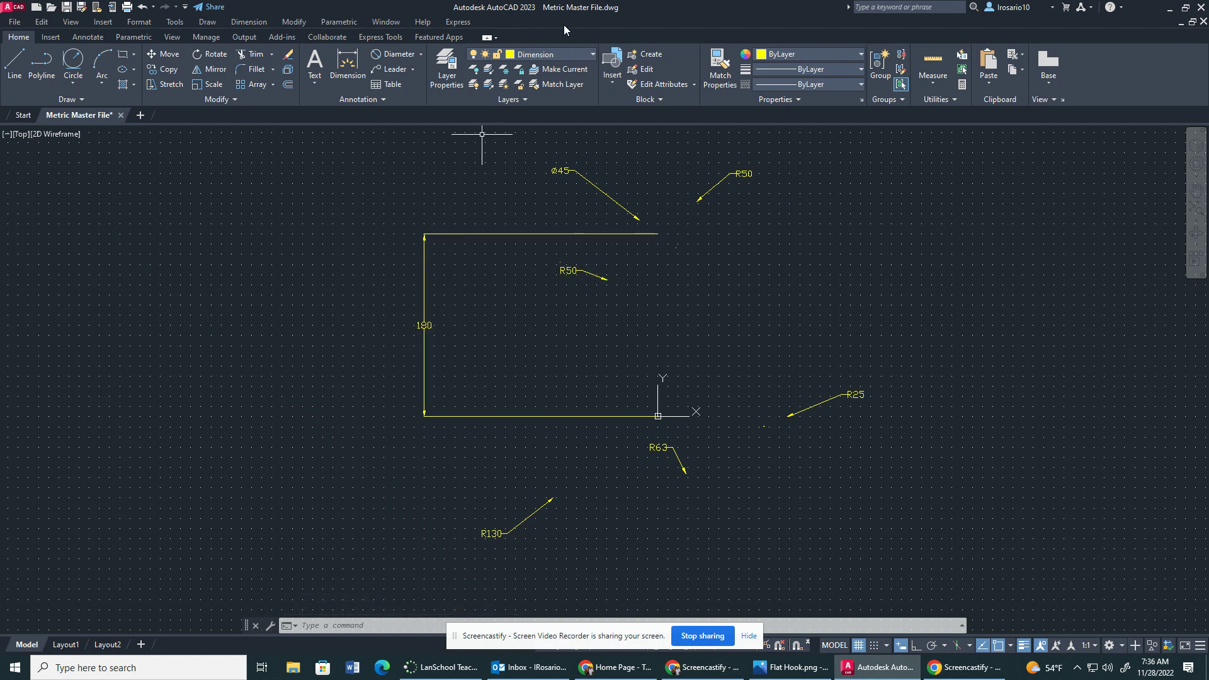
Step: Turn the Object layer back on, then enter the dimn command
left_click(564, 54)
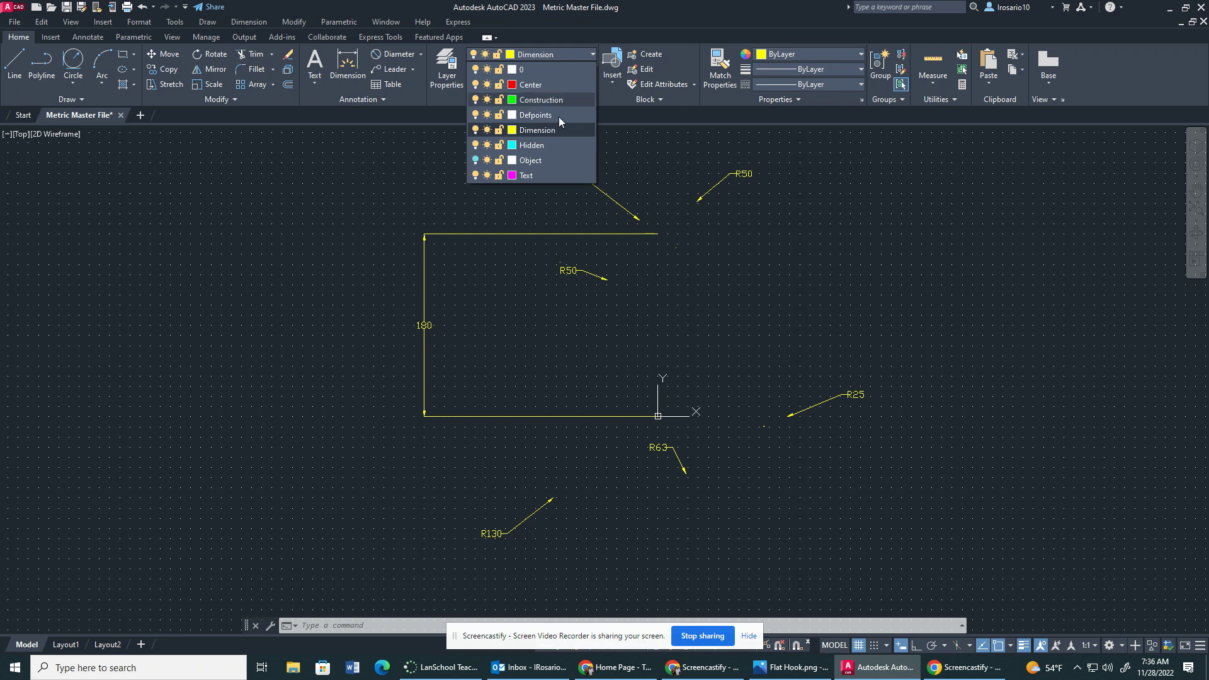
left_click(475, 161)
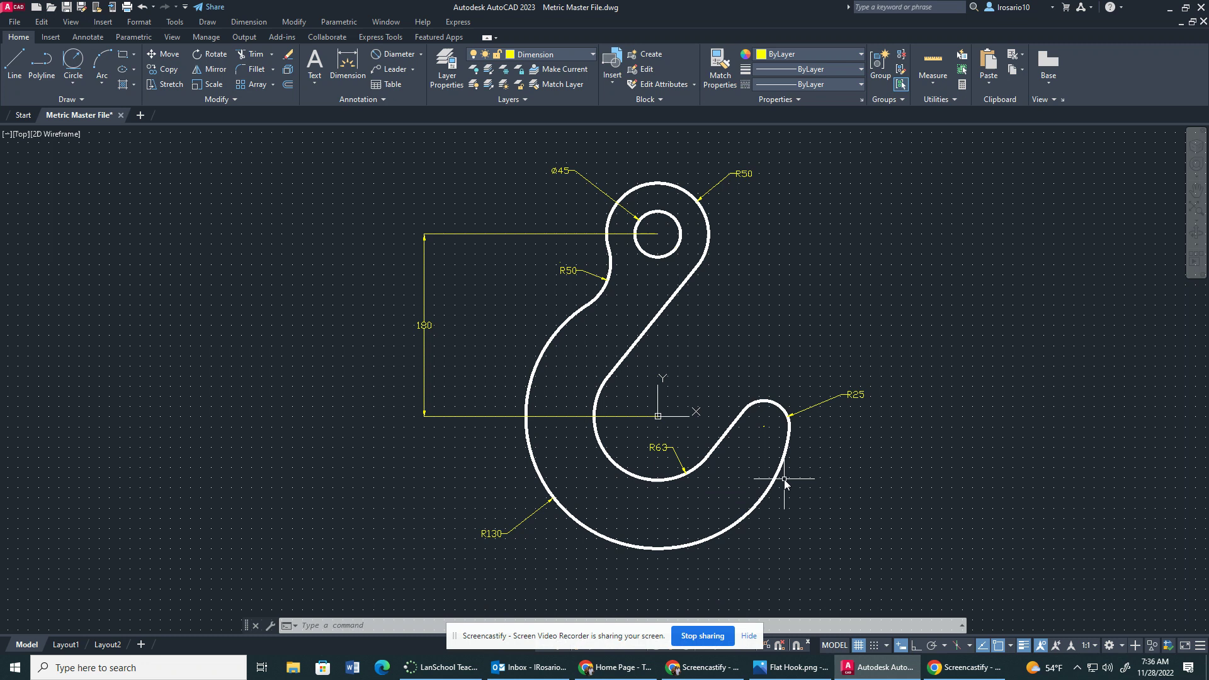
type("dimn")
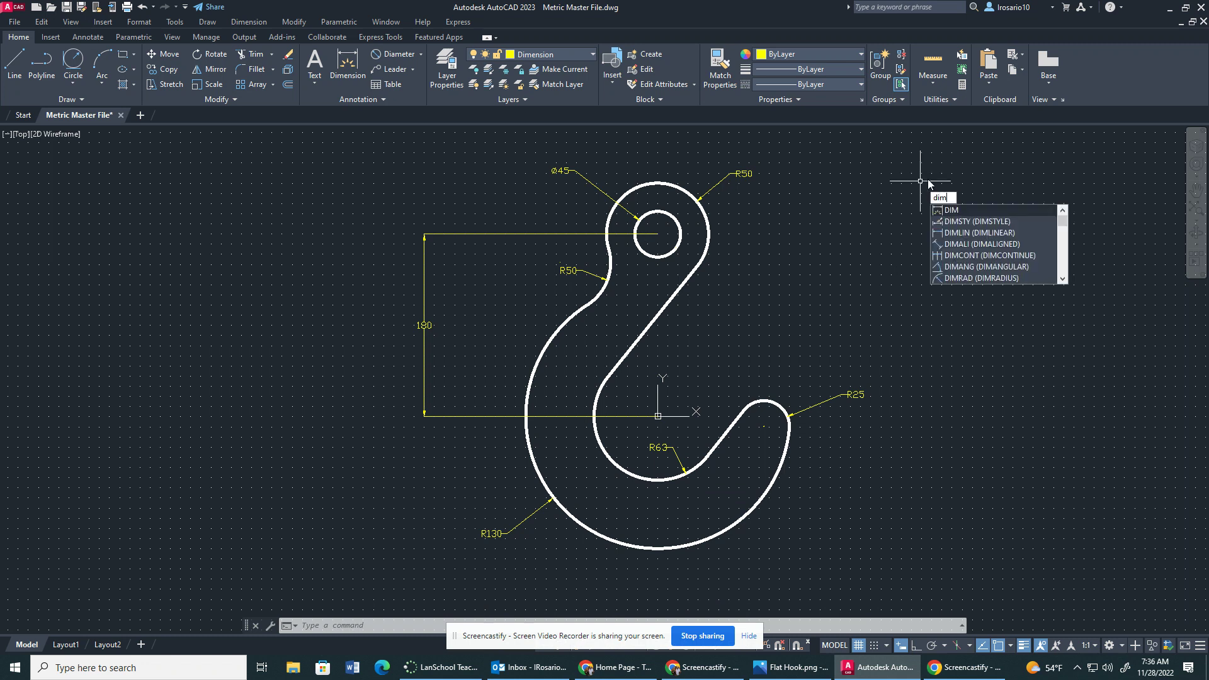
Step: Set the Annotative dimension style's primary-unit precision to 0.0 (one decimal place)
left_click(987, 221)
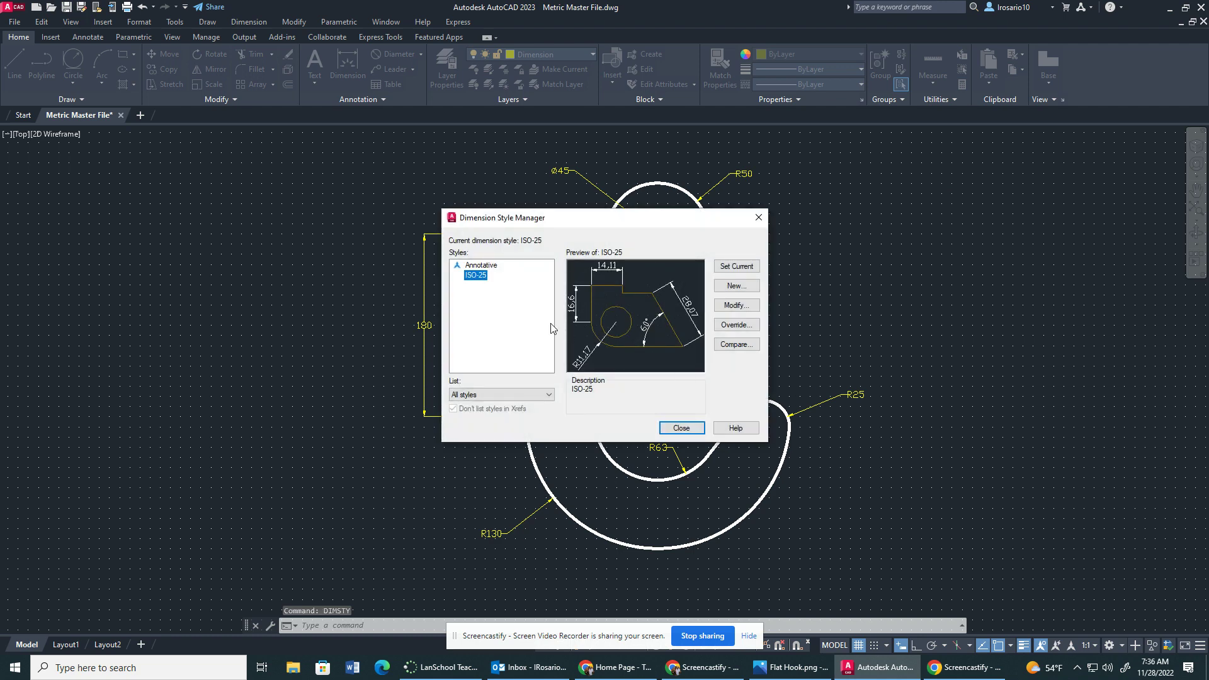
left_click(482, 265)
left_click(735, 305)
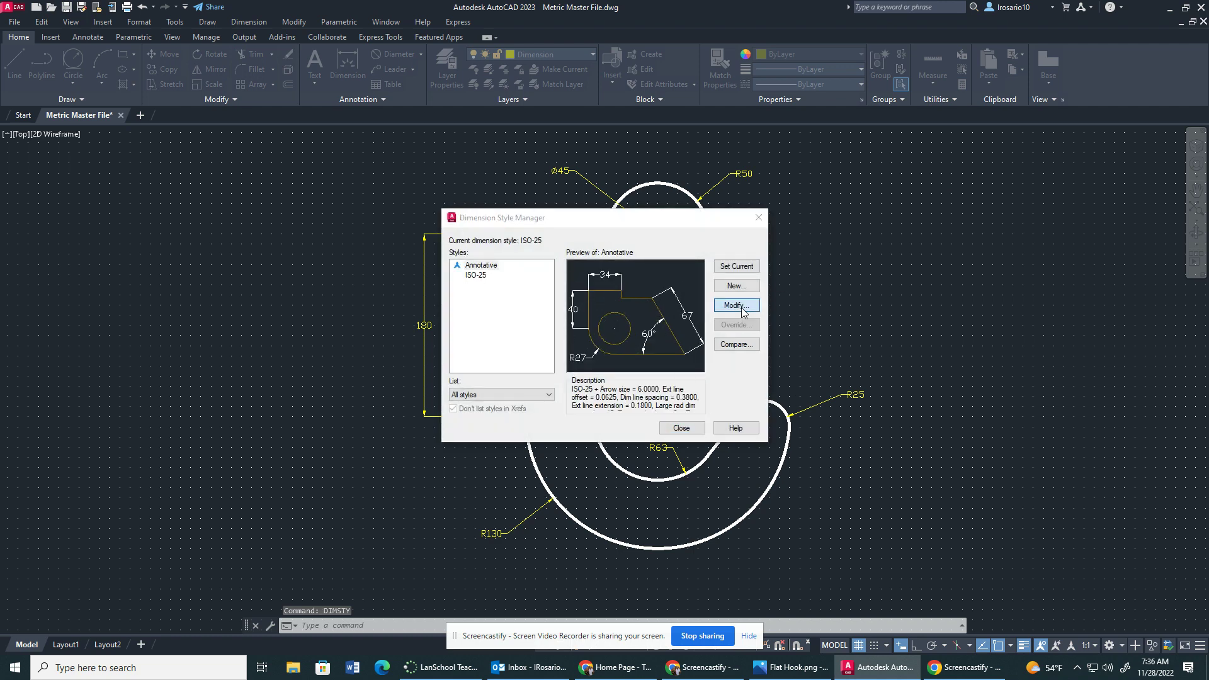
left_click(588, 194)
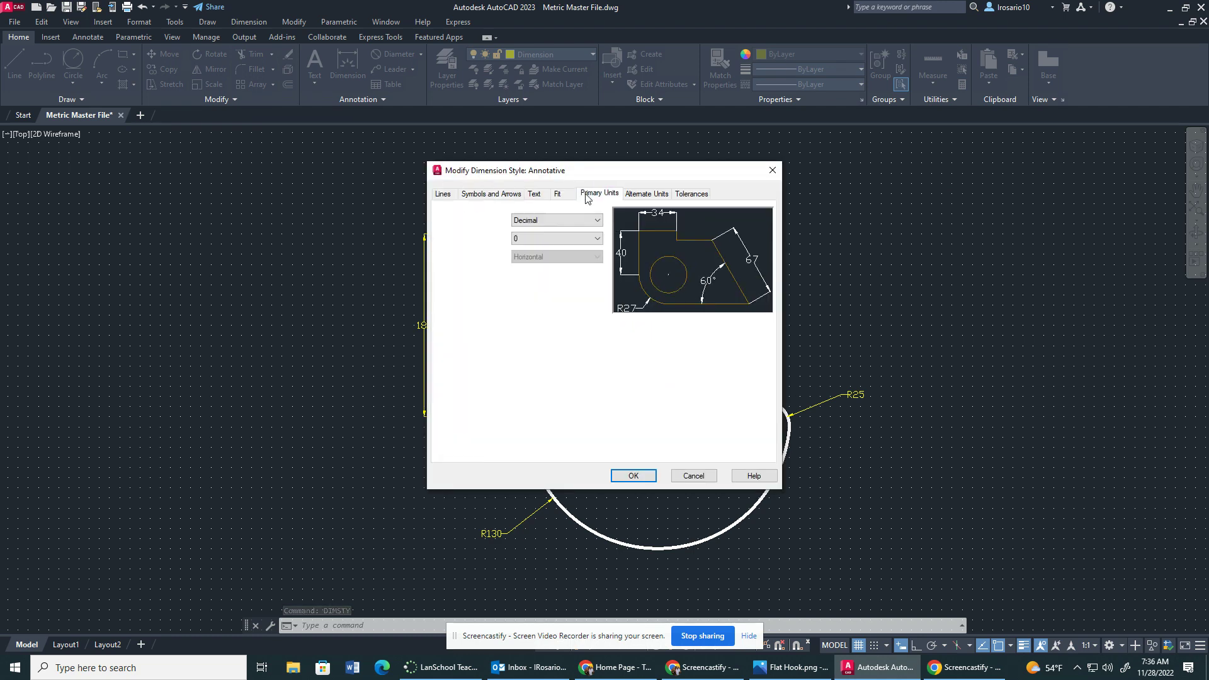
left_click(556, 238)
left_click(538, 262)
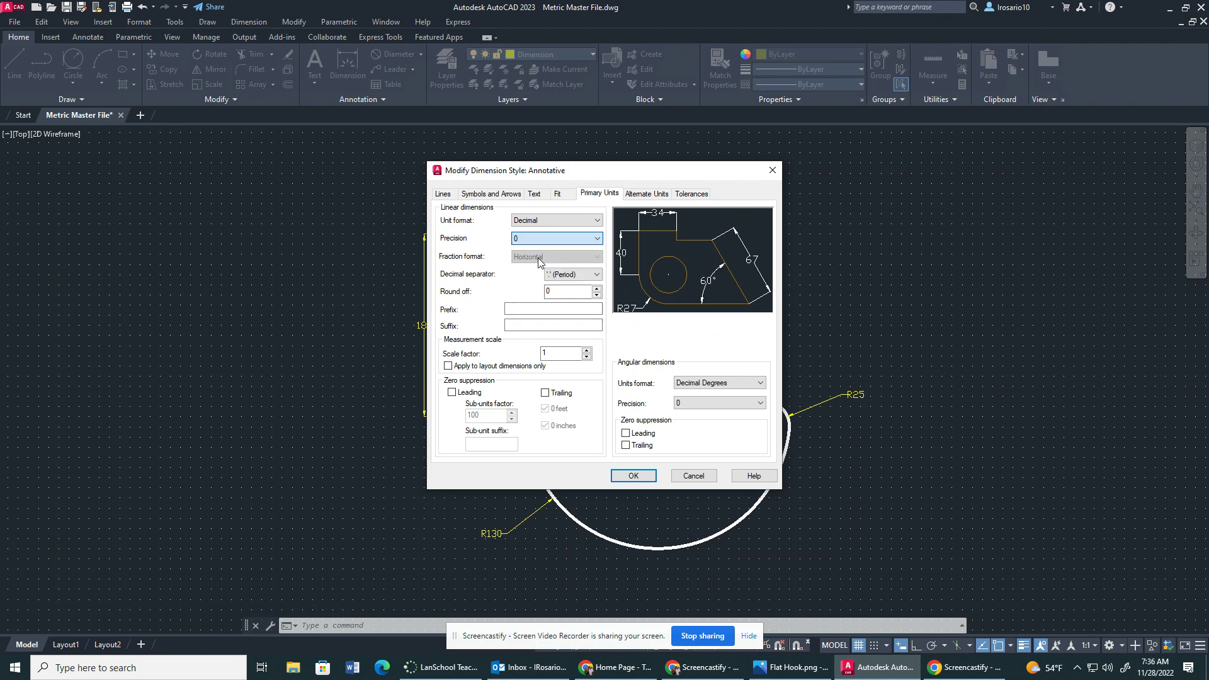
left_click(633, 476)
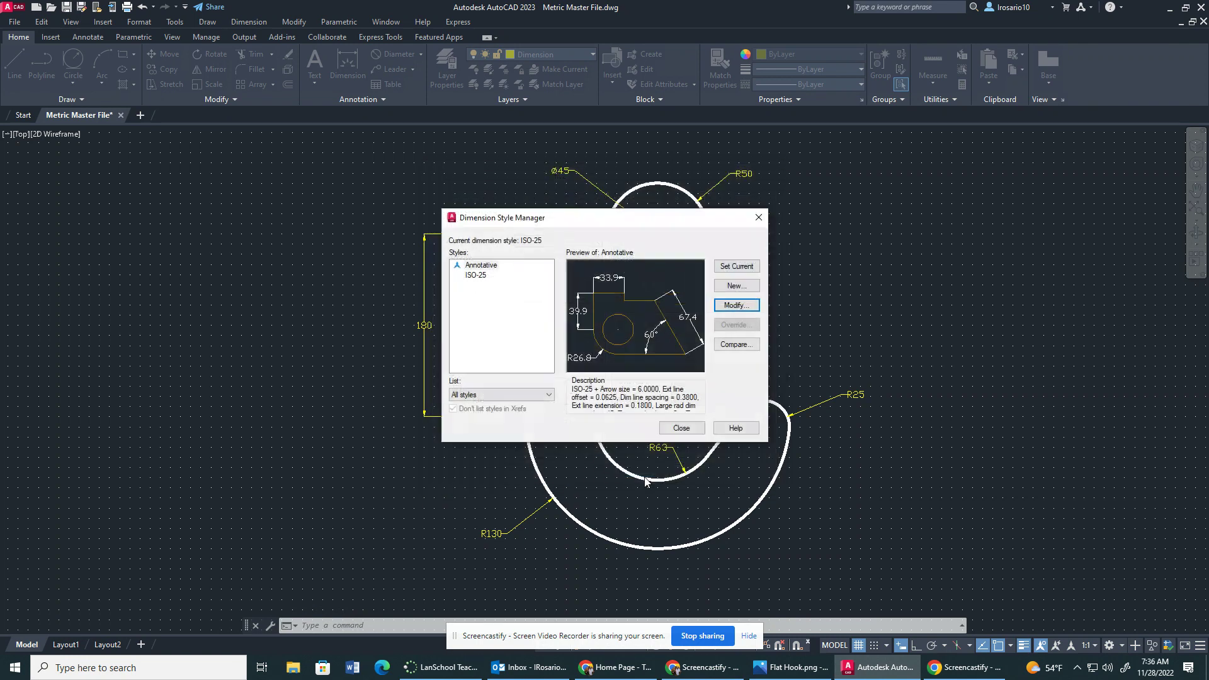
left_click(680, 429)
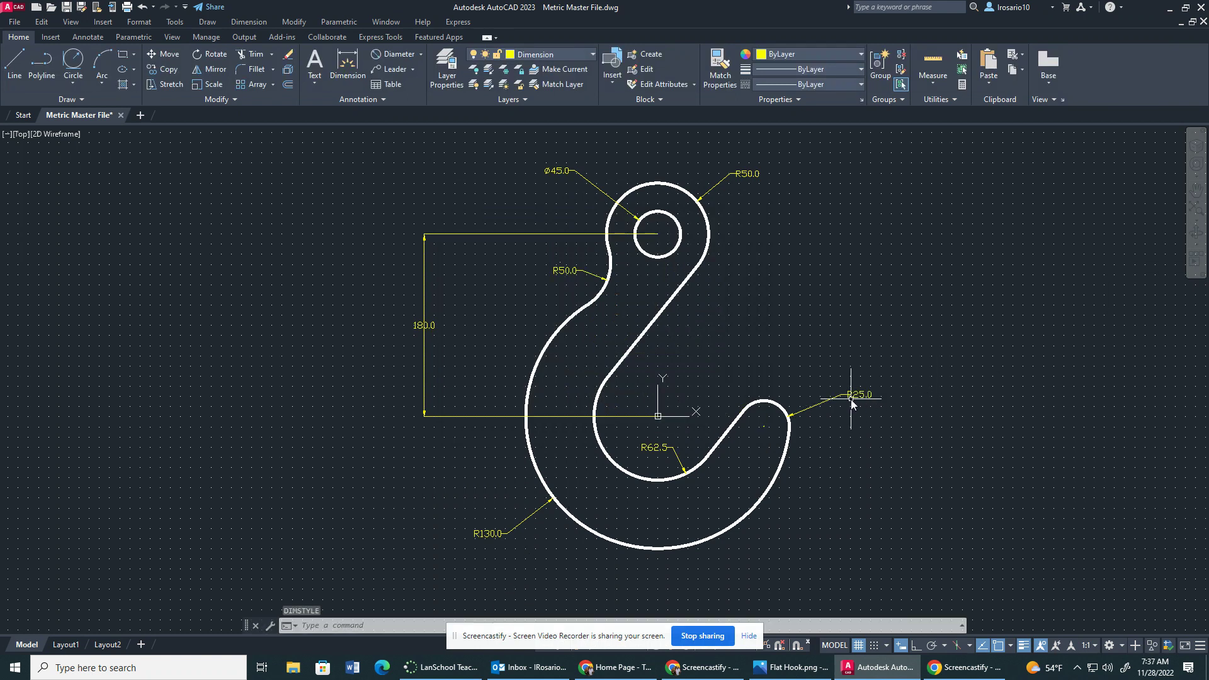
Step: Turn on trailing-zero suppression in the Annotative style's primary units using DIMSTY
type("dim")
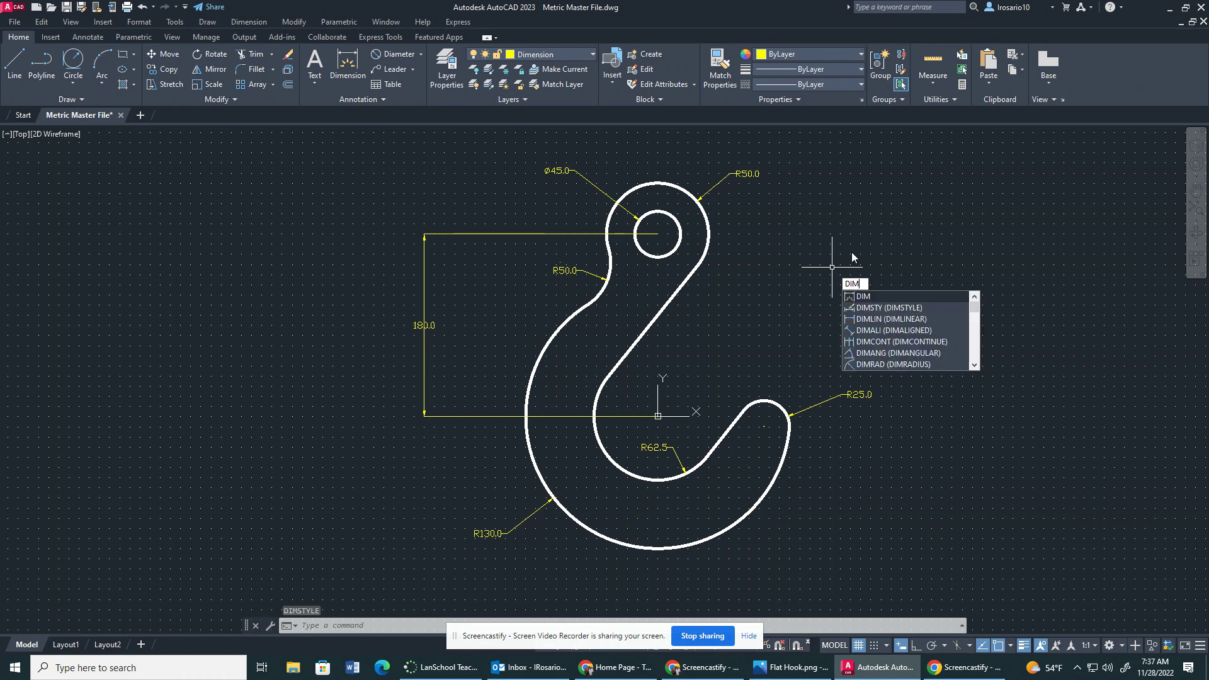
type("sty")
key("Return")
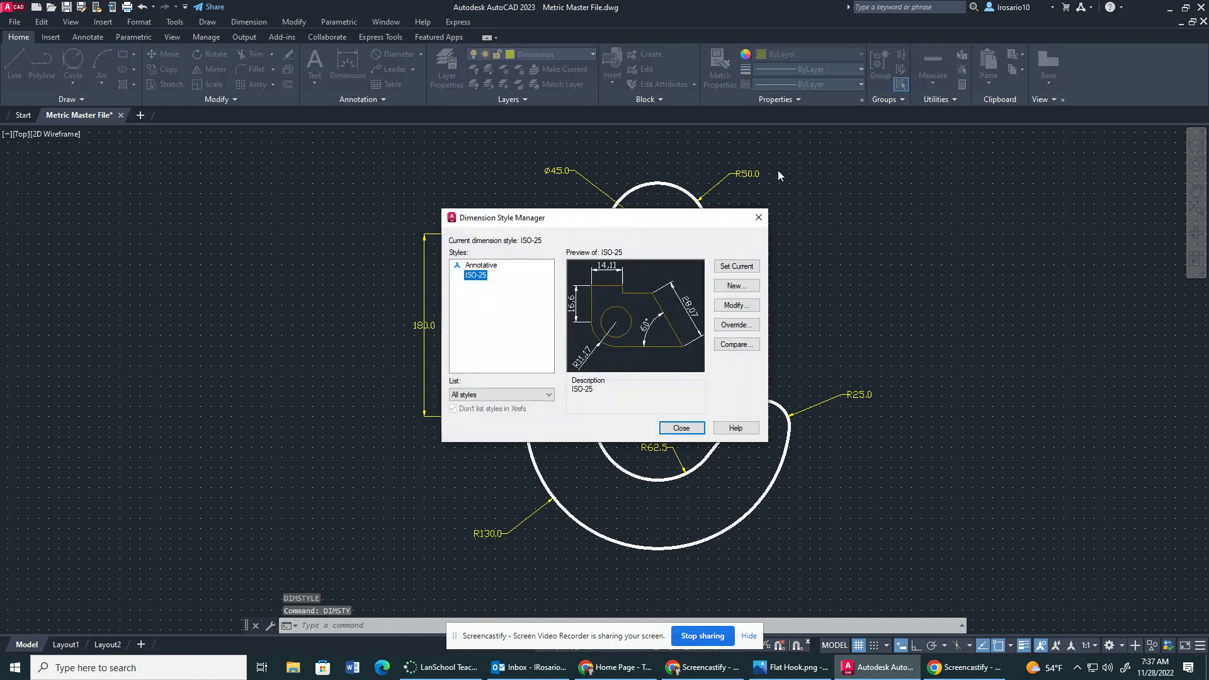
left_click(480, 265)
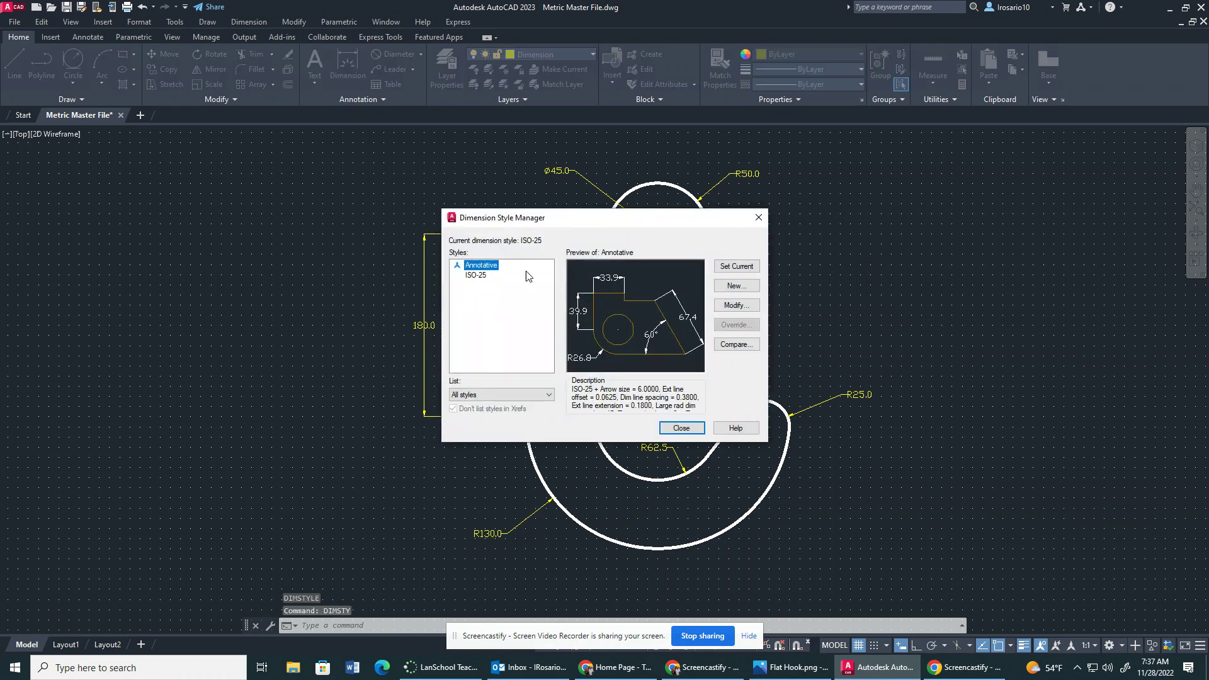
left_click(732, 304)
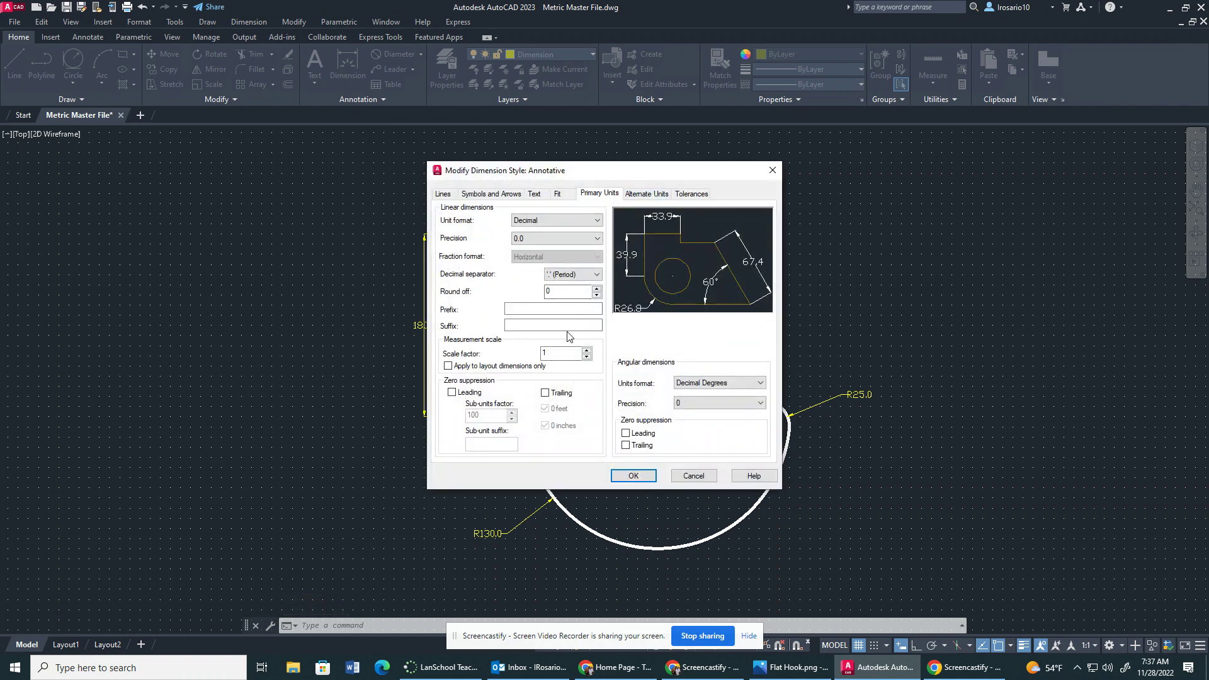
left_click(546, 393)
left_click(633, 476)
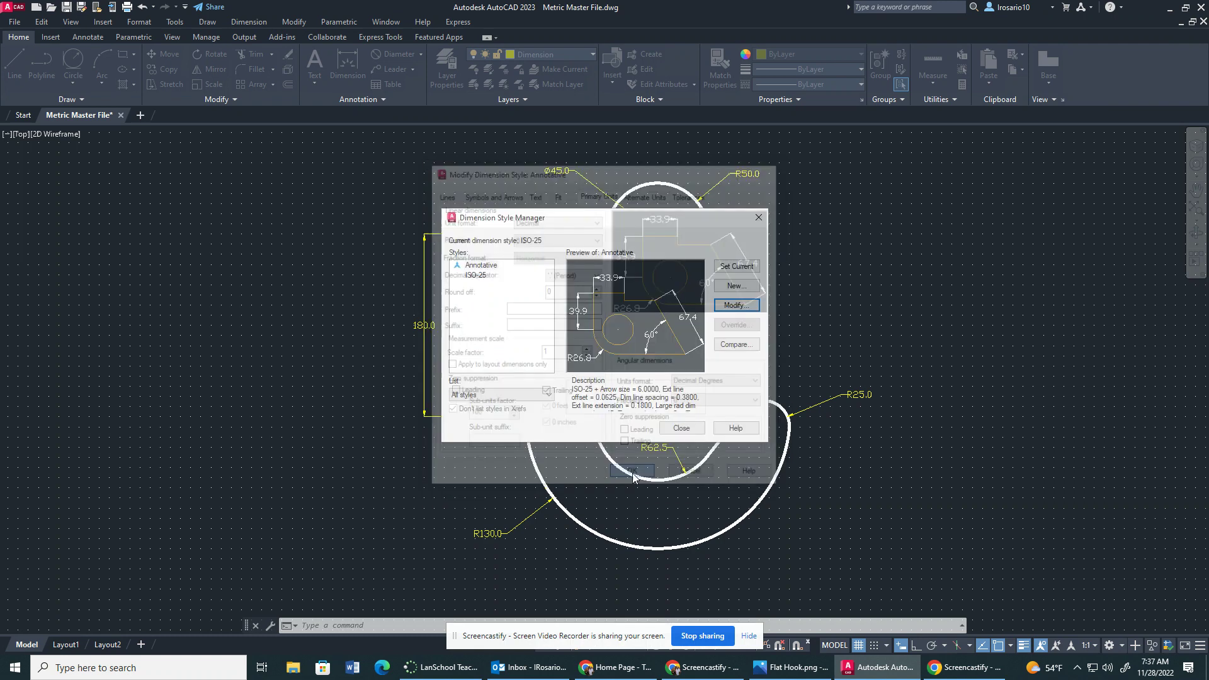
left_click(689, 427)
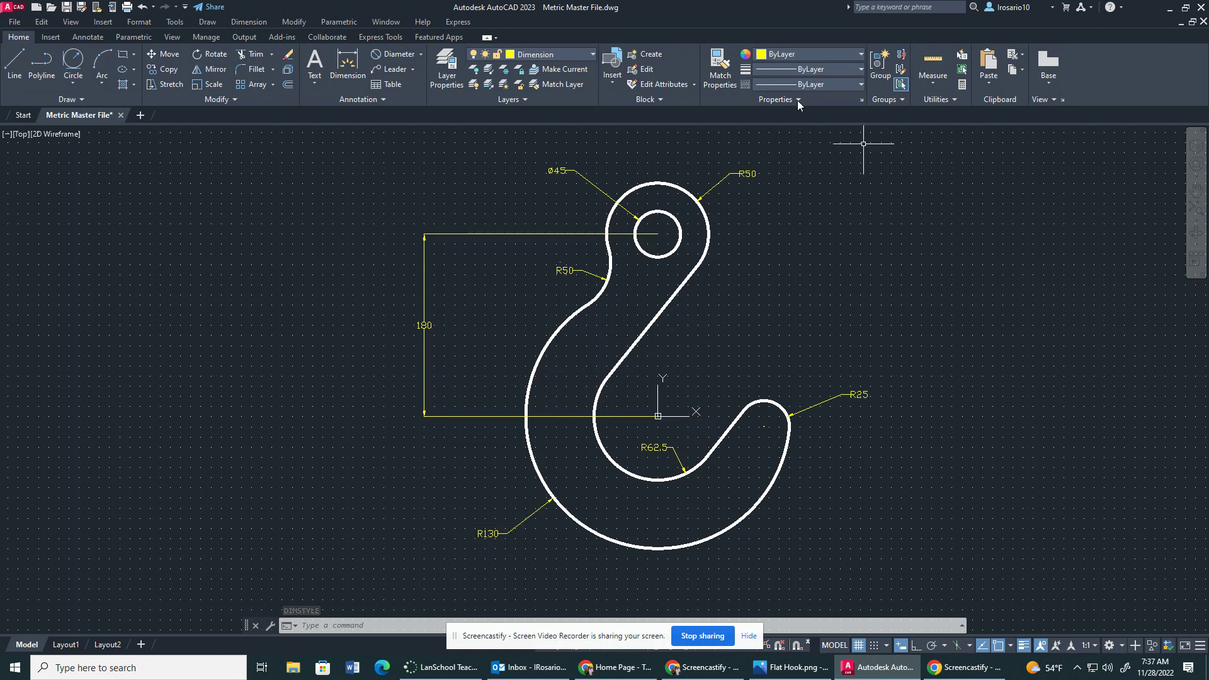
Step: Compare the hook with the Flat Hook.png reference image and bring up the dimension-type list
left_click(392, 55)
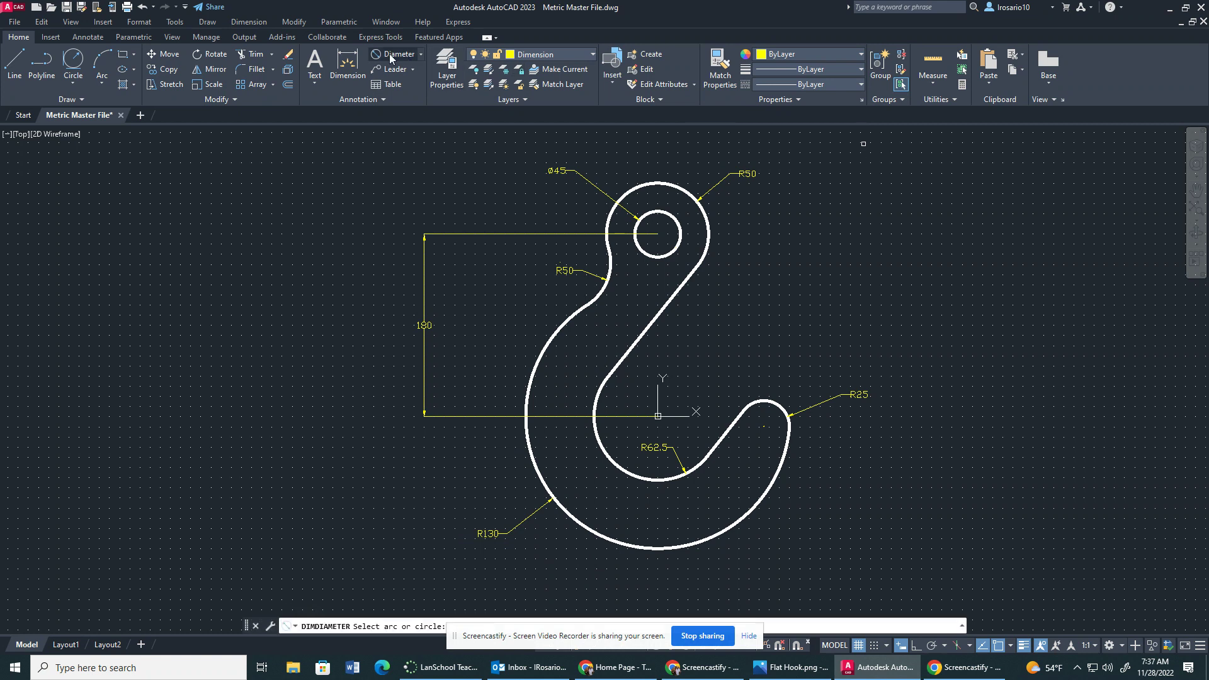
left_click(420, 55)
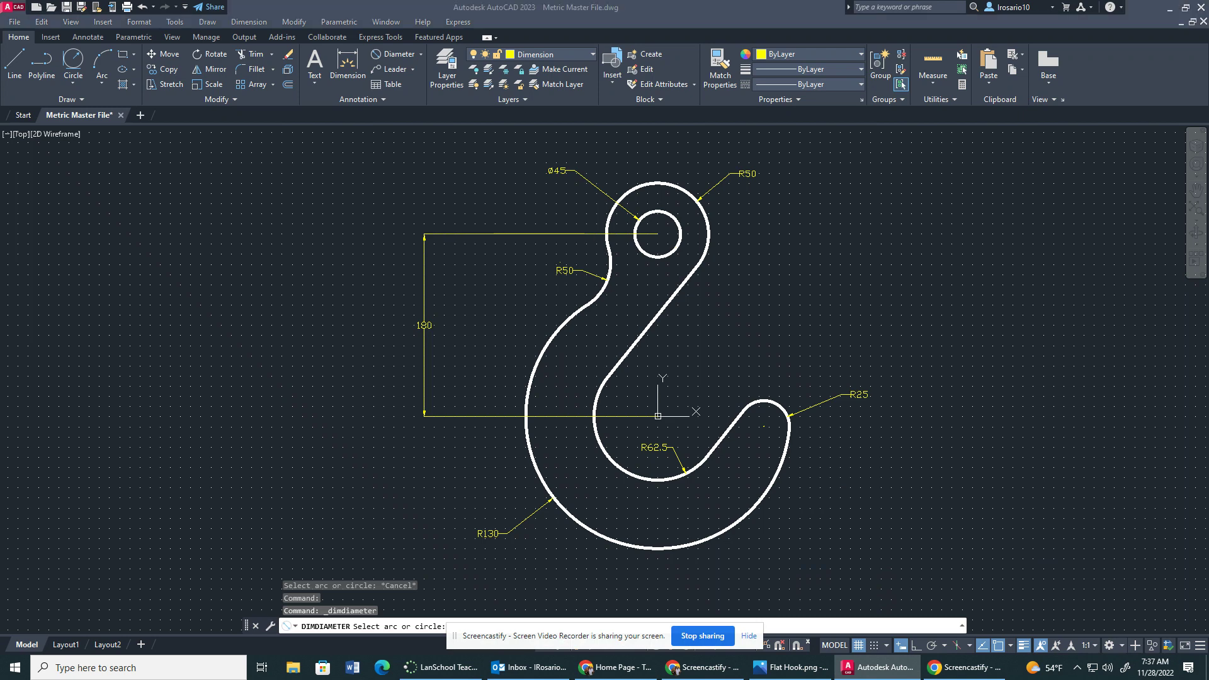
key("alt+Tab")
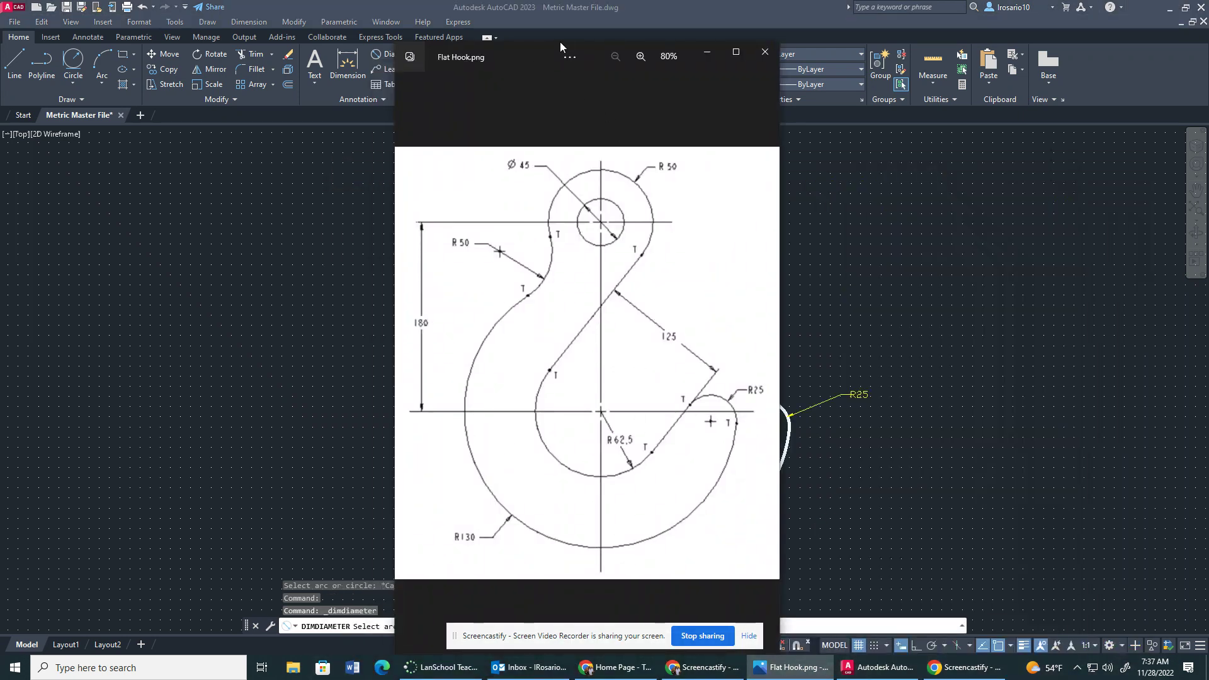
left_click_drag(561, 46, 1208, 53)
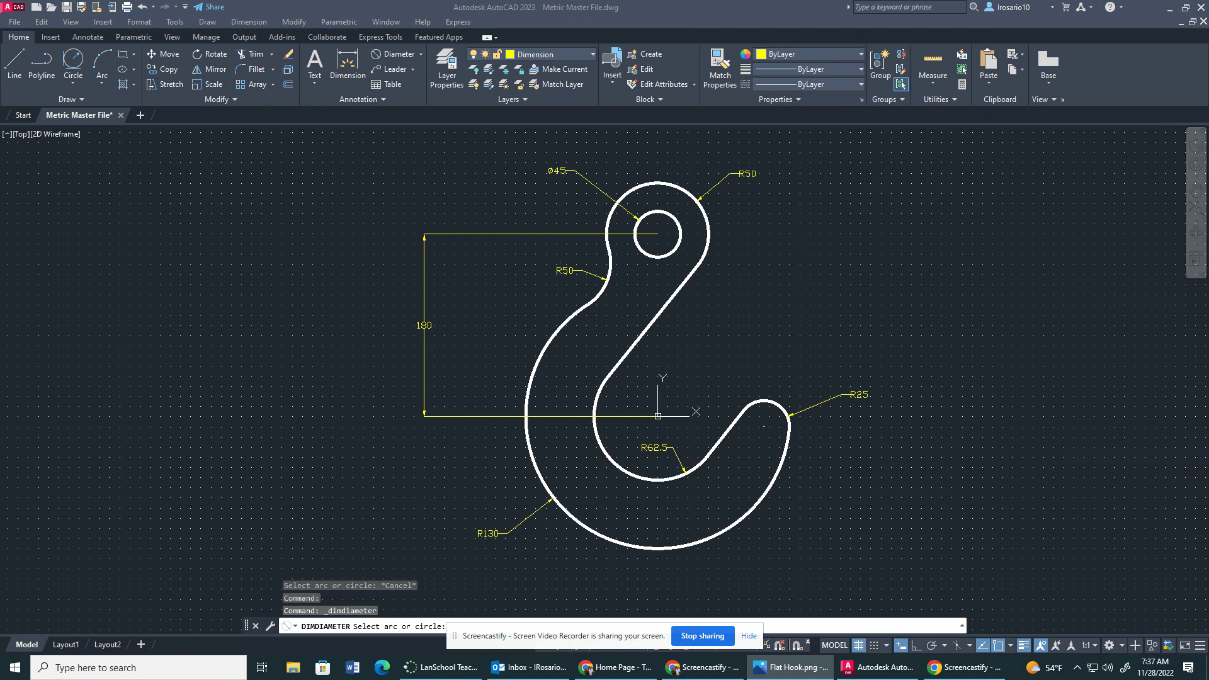
left_click(422, 59)
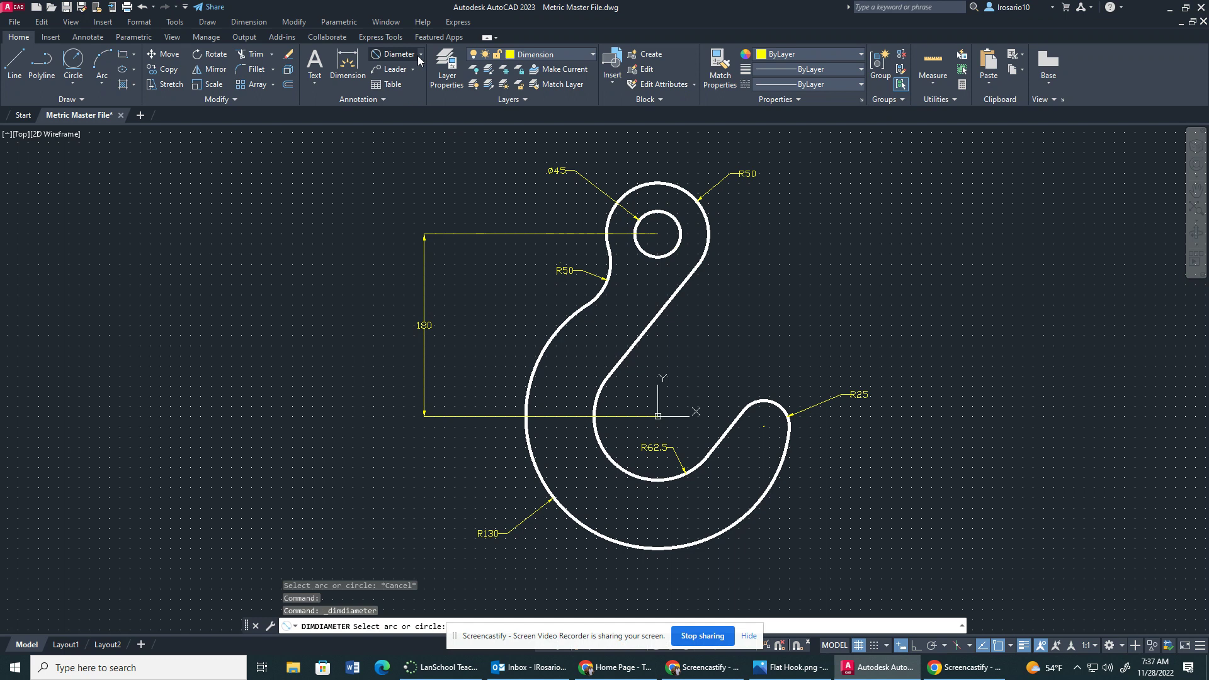
left_click(421, 55)
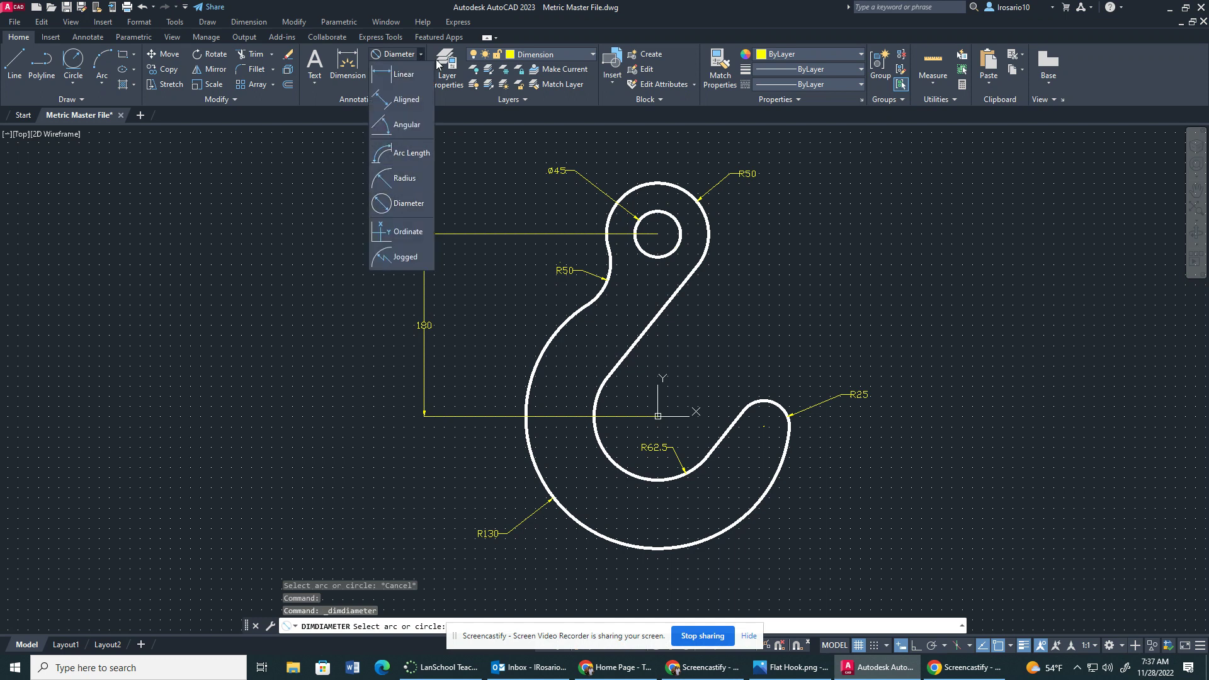
left_click(405, 102)
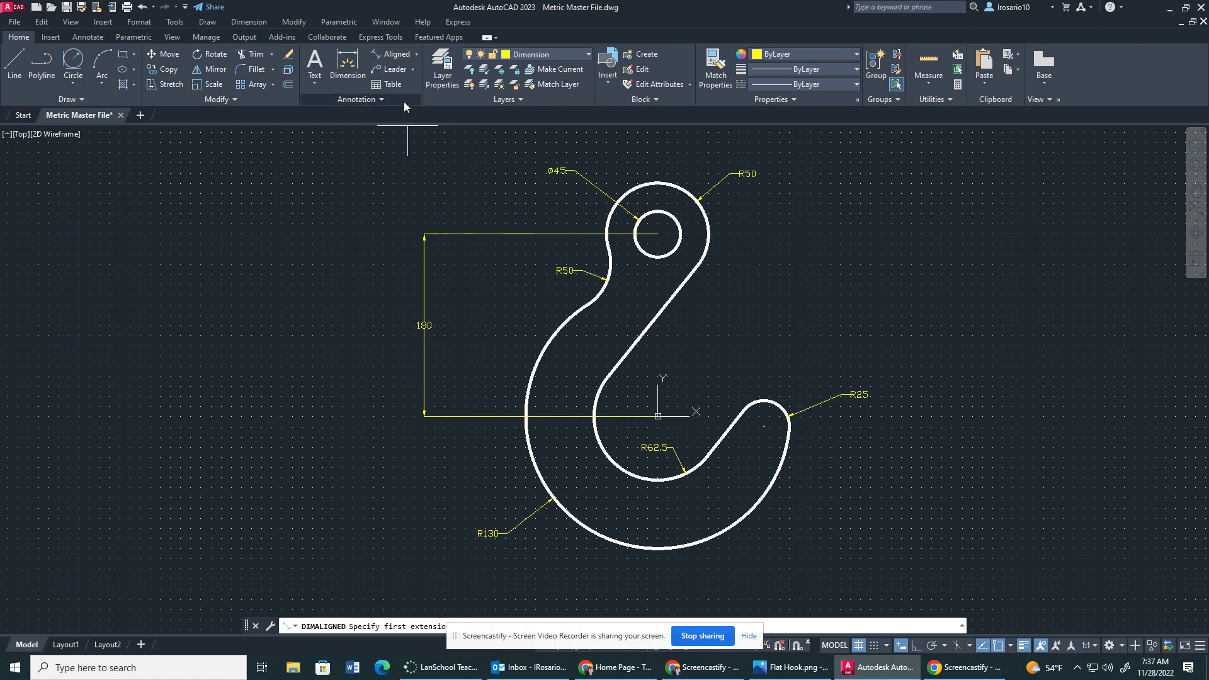
left_click(654, 321)
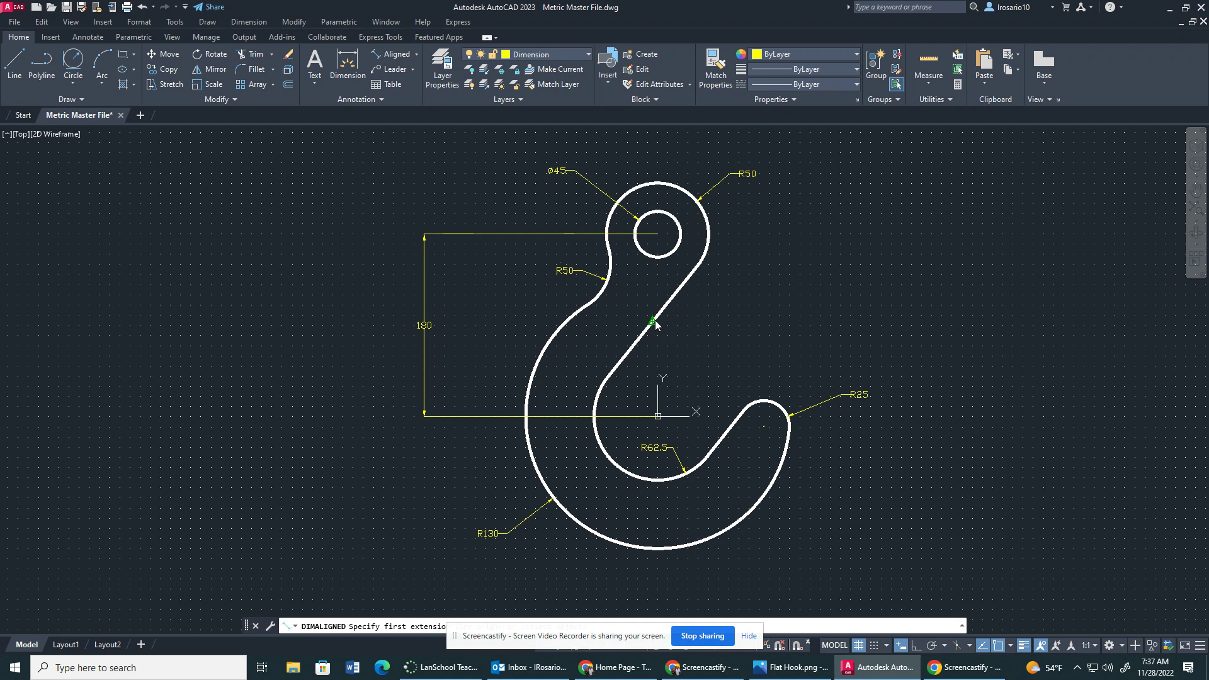
left_click(745, 411)
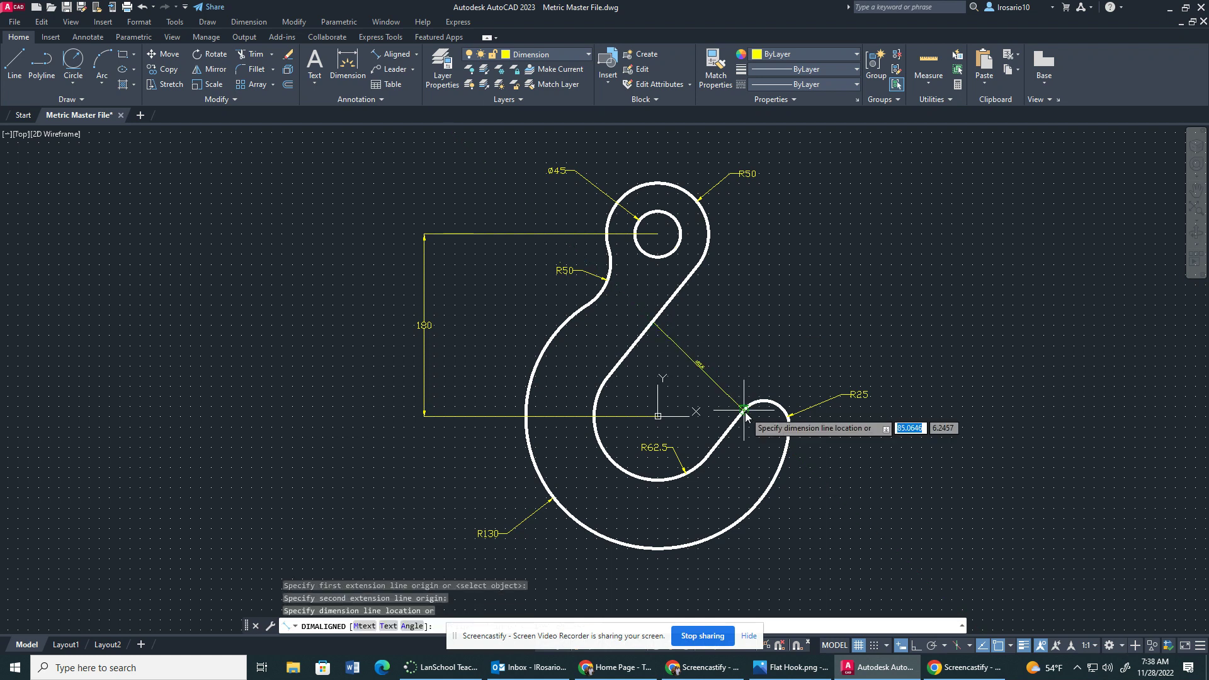
left_click(754, 357)
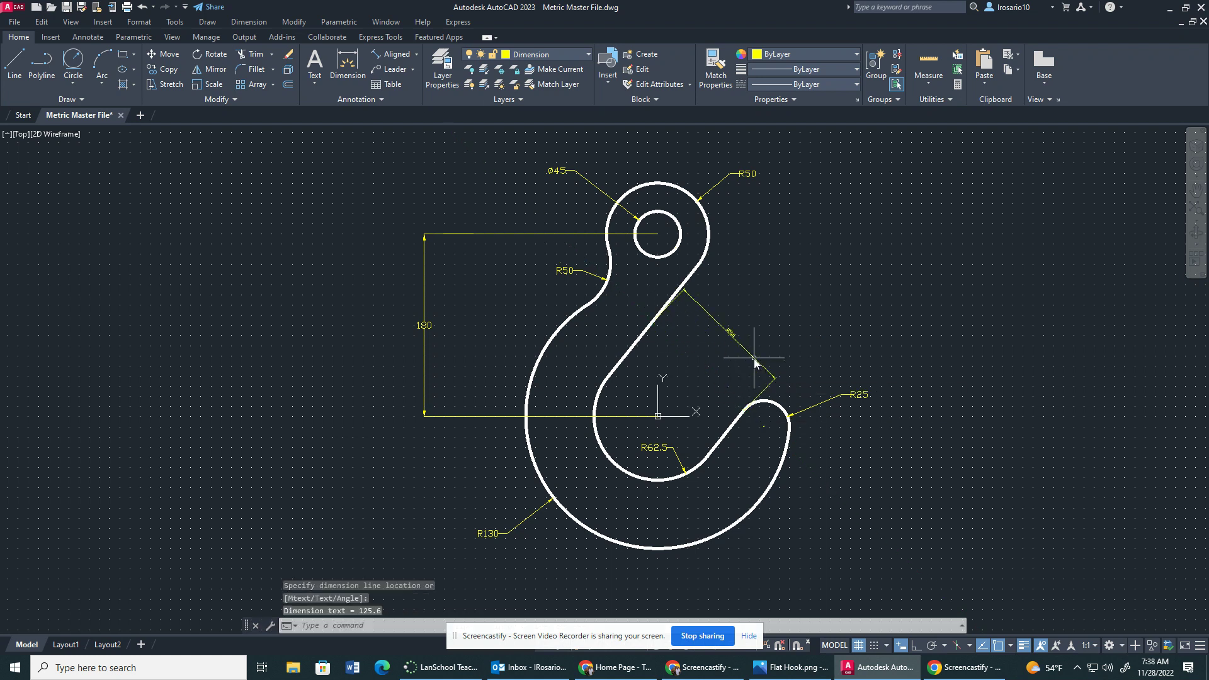
left_click(731, 331)
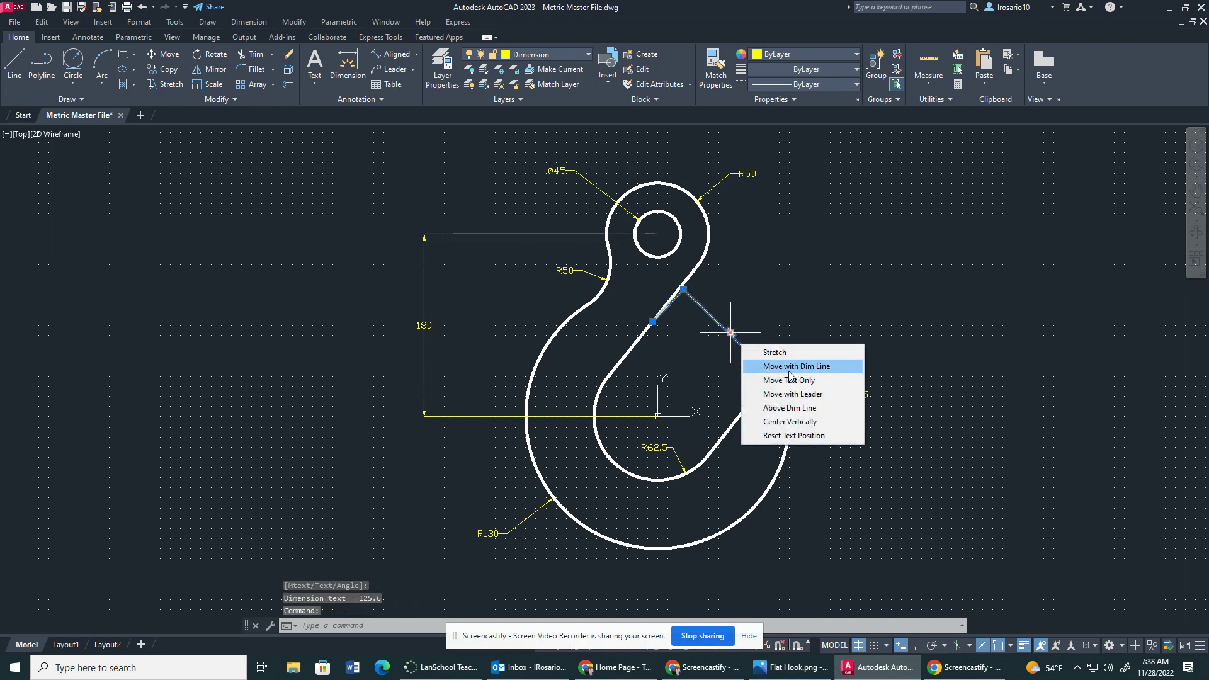
right_click(711, 311)
mouse_move(832, 316)
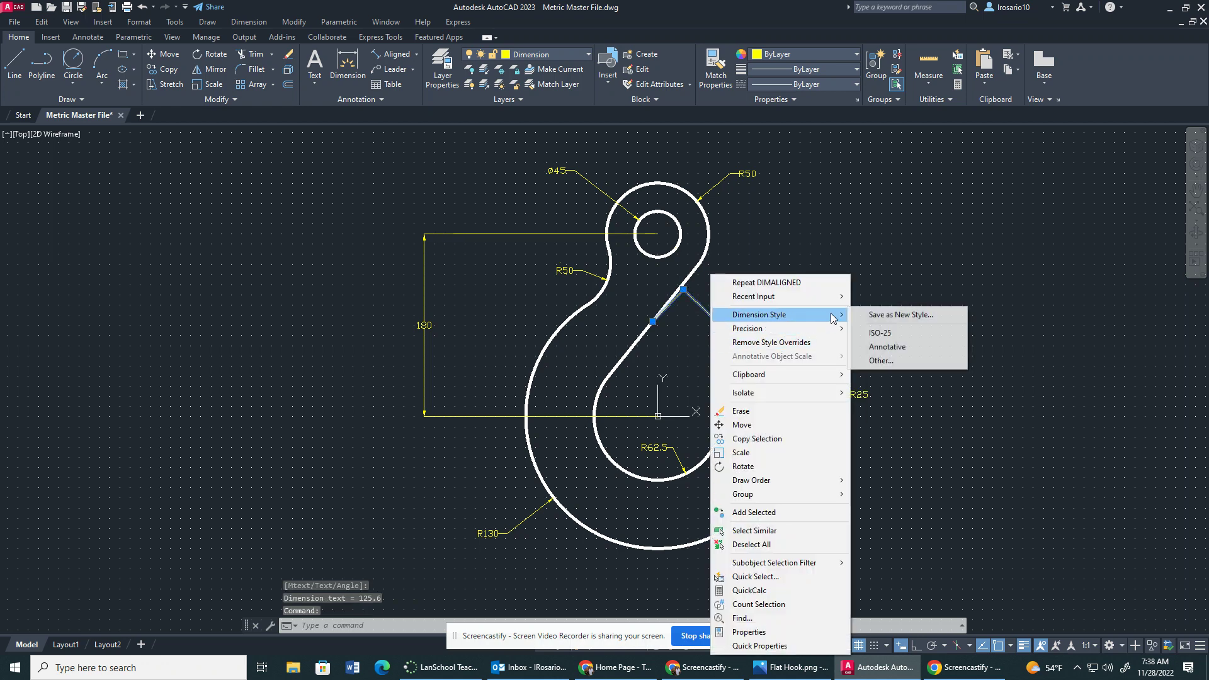
left_click(905, 334)
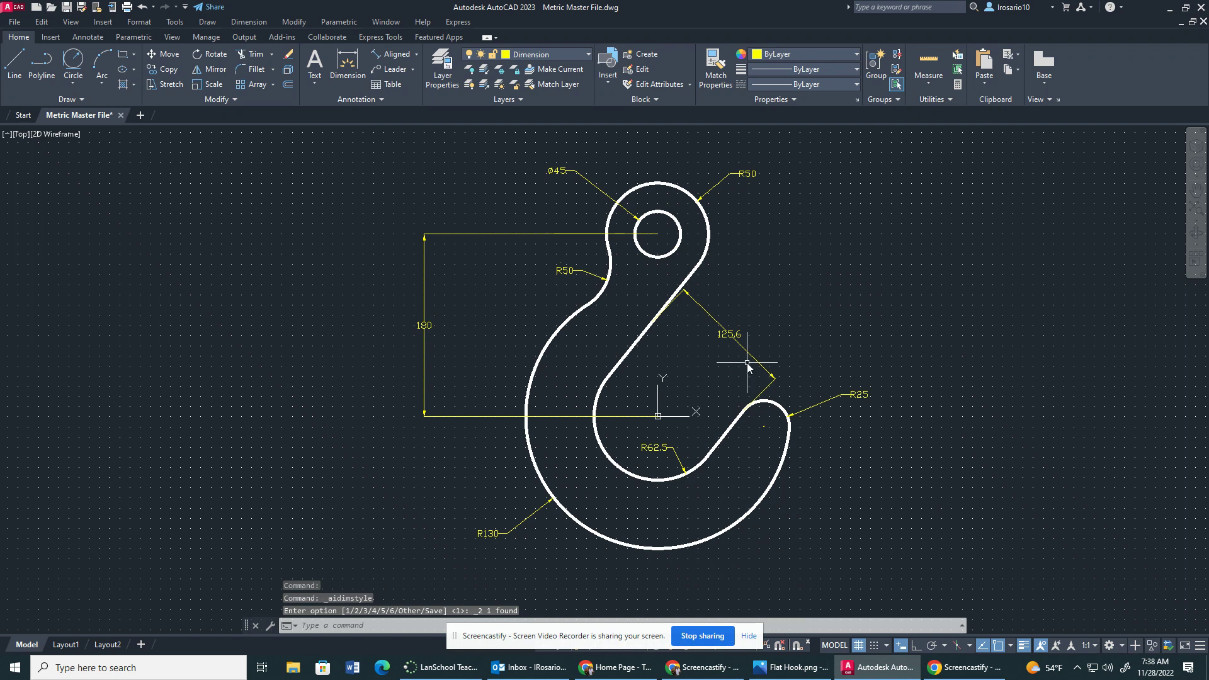
key("ctrl+z")
key("ctrl+z")
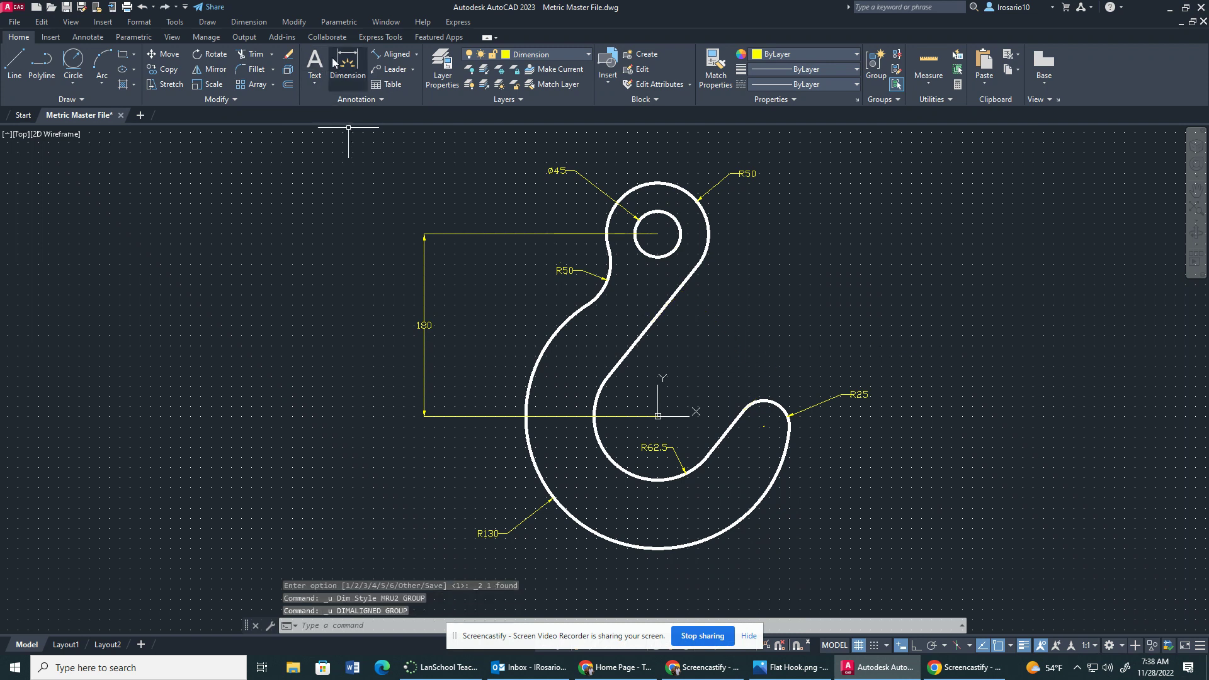
Step: Place an aligned 125 dimension along the hook's straight inner edge
left_click(389, 54)
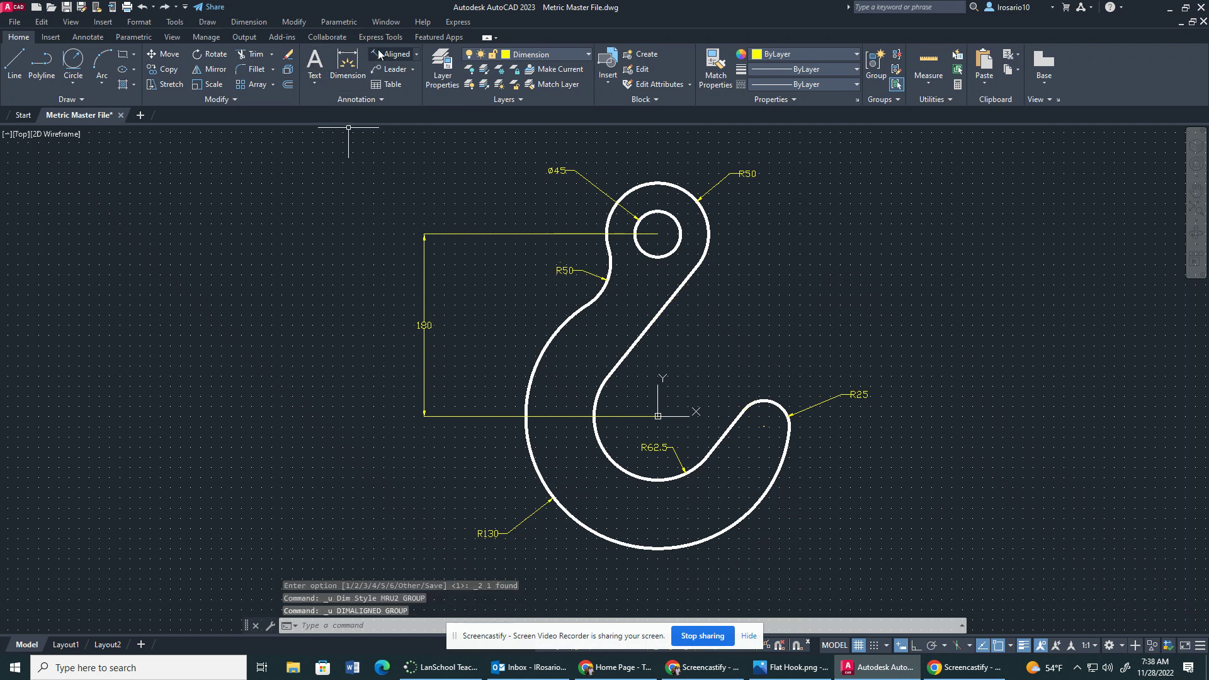
left_click(607, 376)
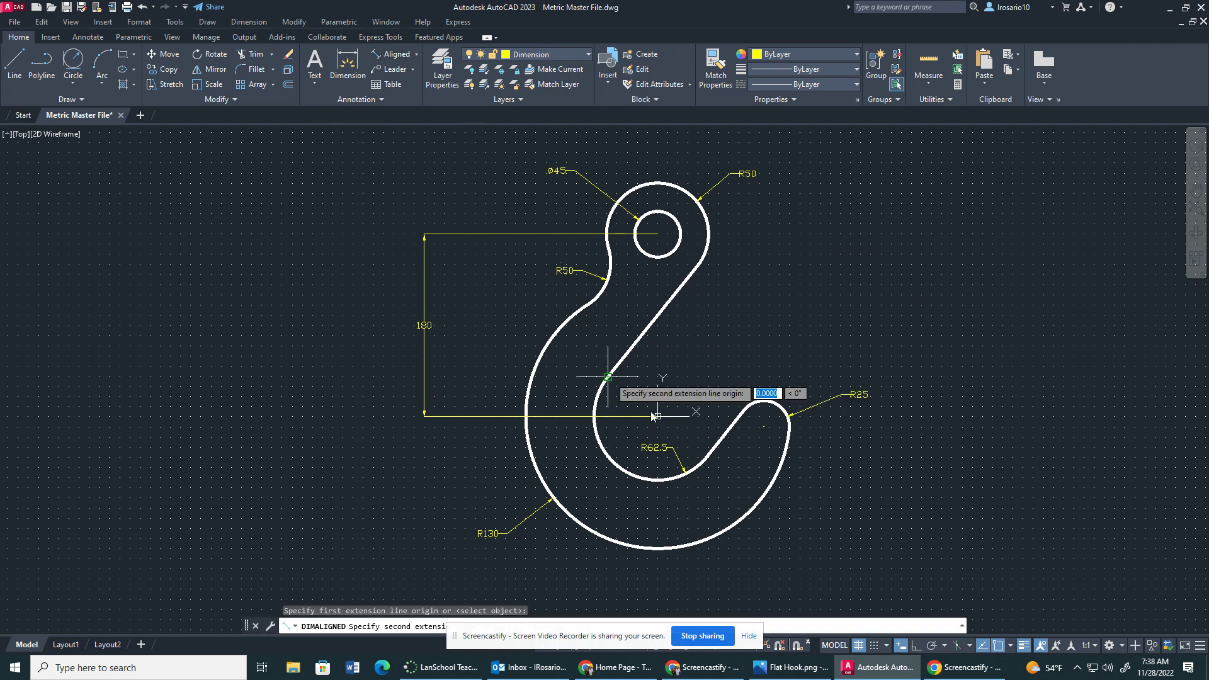
left_click(706, 459)
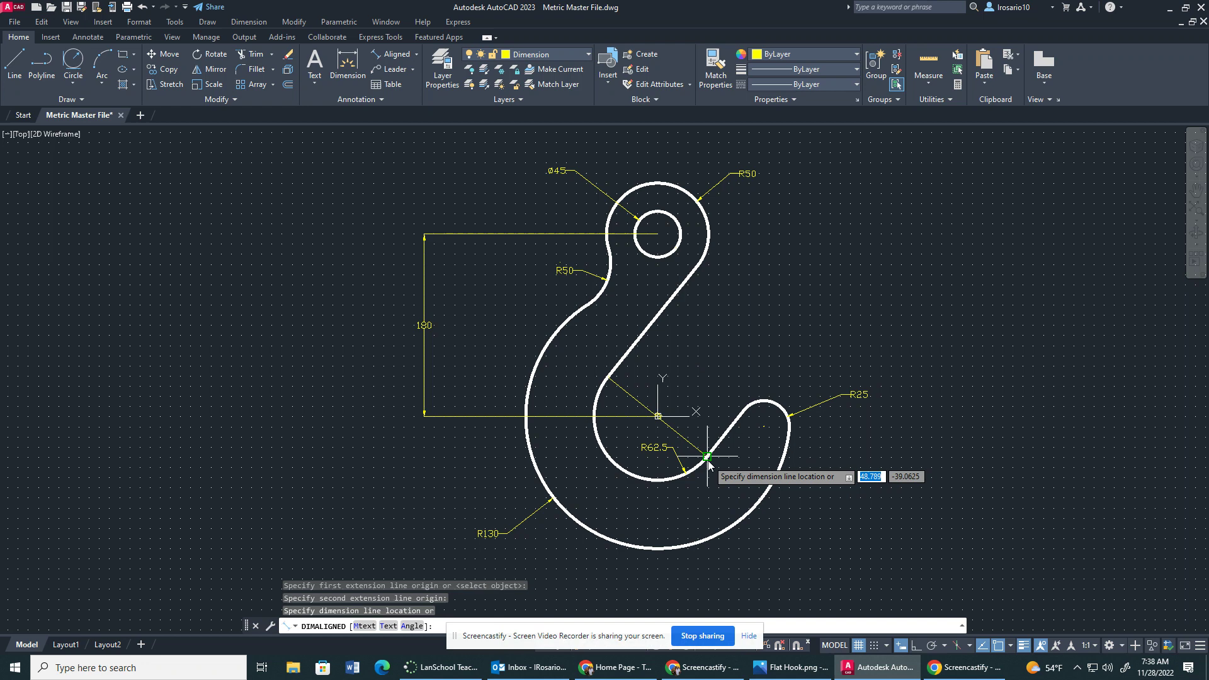
left_click(763, 357)
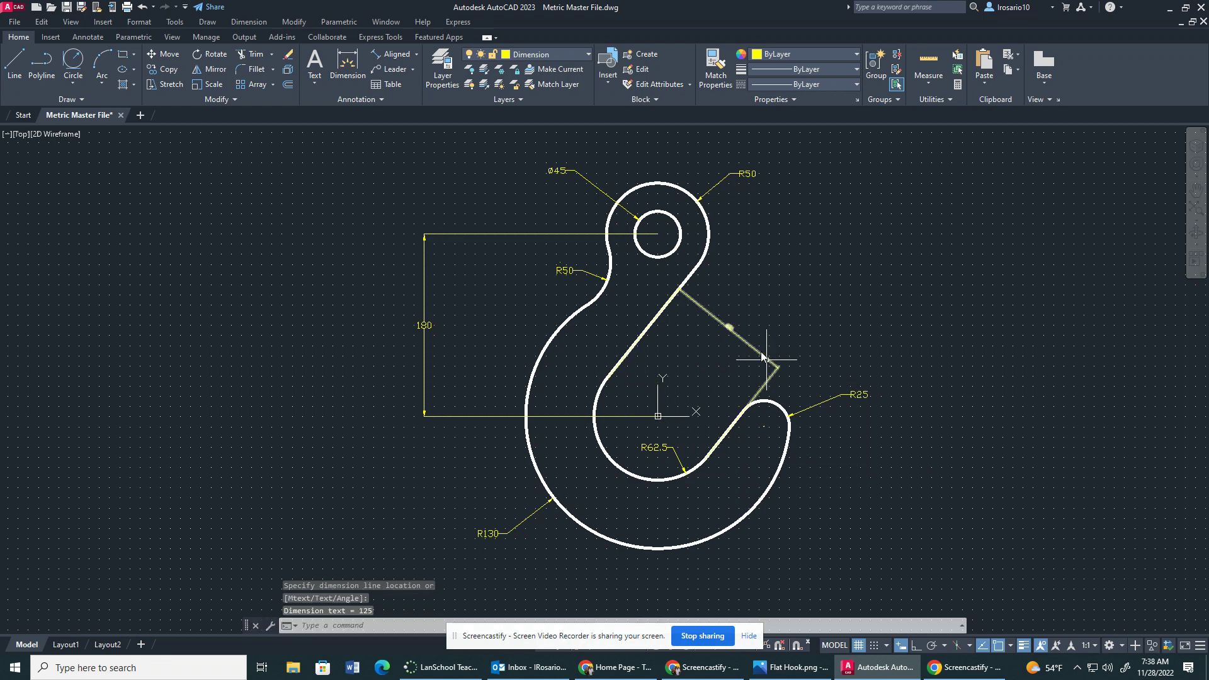
Step: Assign the Annotative dimension style to the new 125 dimension
left_click(727, 327)
right_click(727, 328)
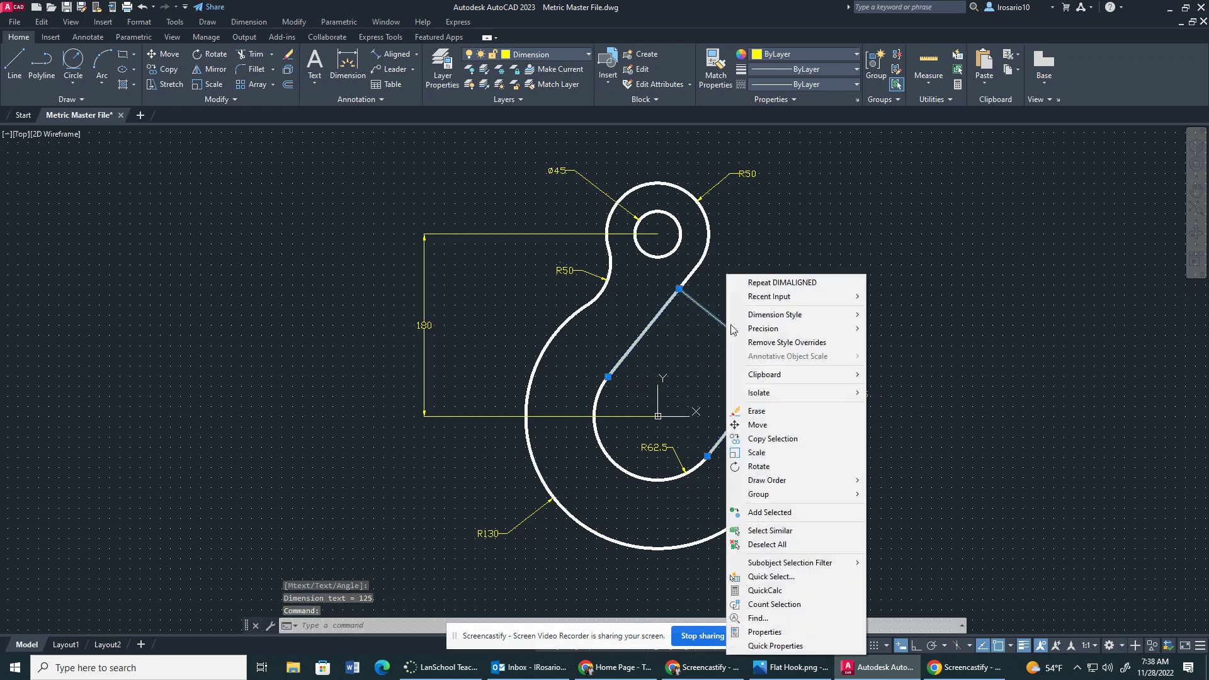
mouse_move(819, 315)
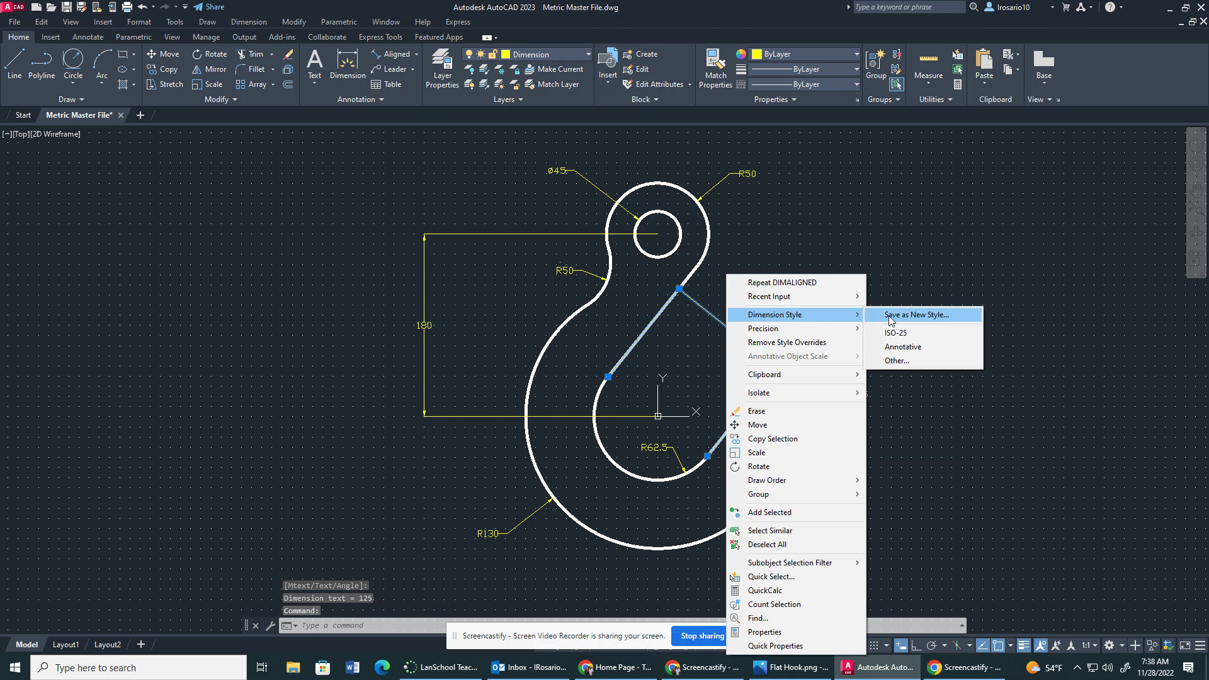
left_click(917, 345)
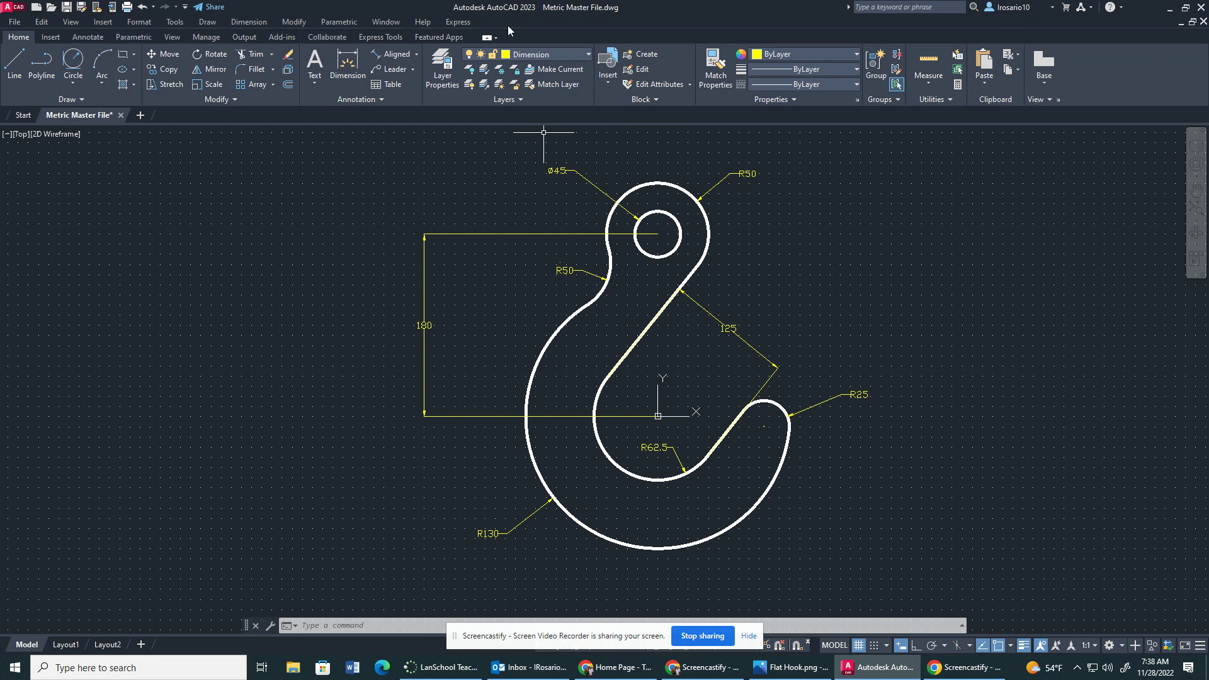
Step: Make the red Center layer current and switch to the Annotate tools
left_click(536, 55)
left_click(527, 86)
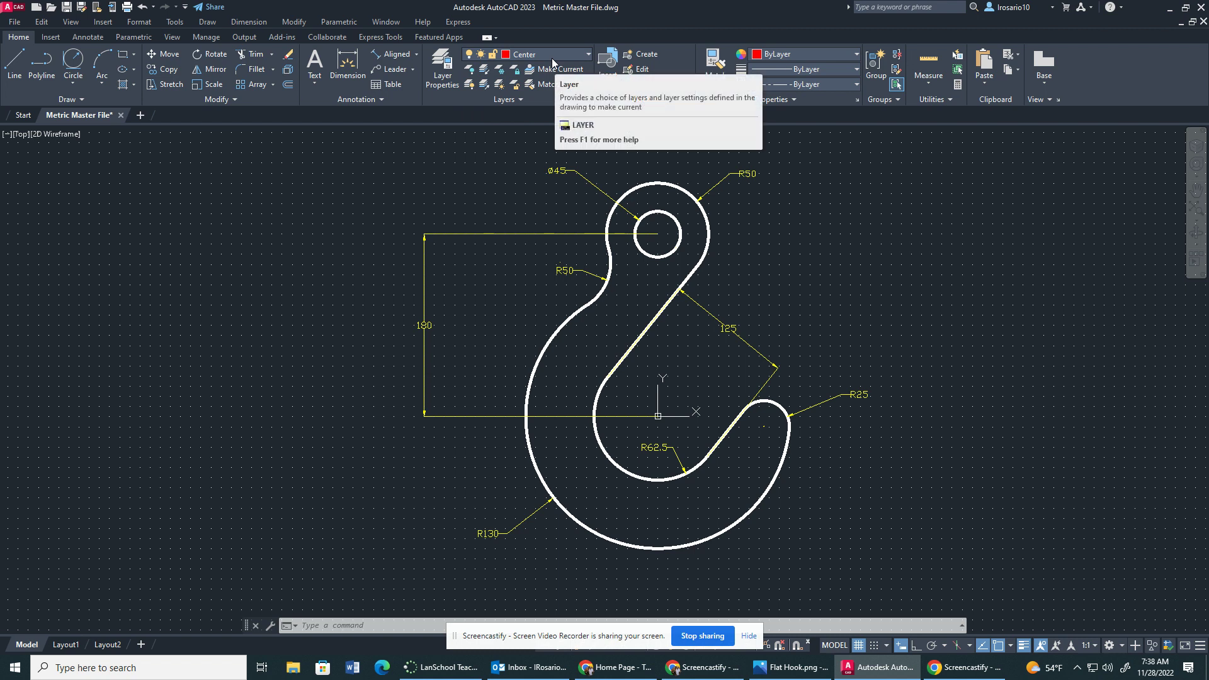
left_click(85, 37)
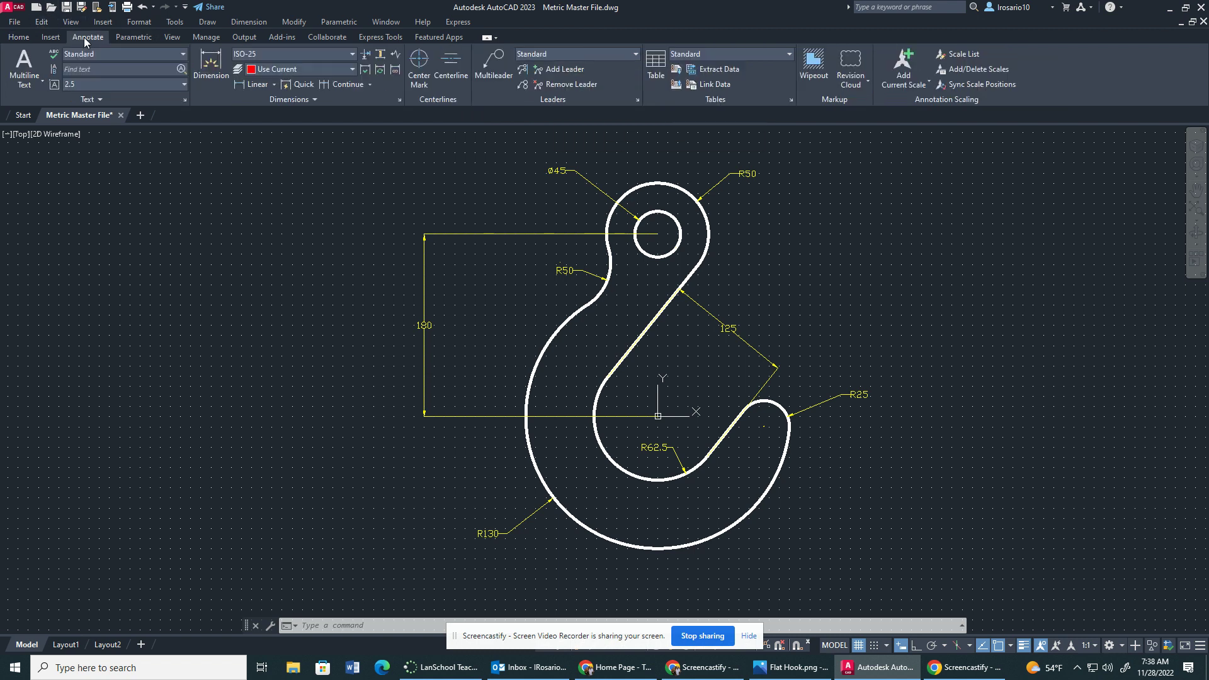
Step: Switch the current dimension style from ISO-25 to Annotative in the style dropdown
left_click(274, 58)
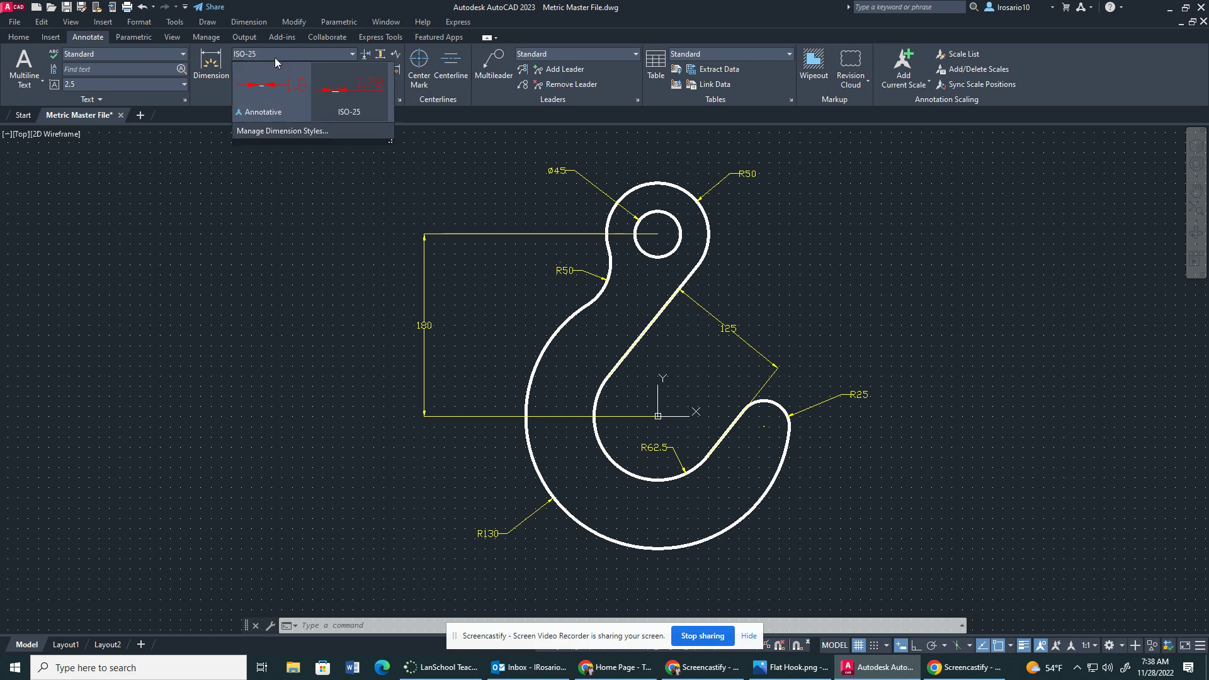
left_click(277, 54)
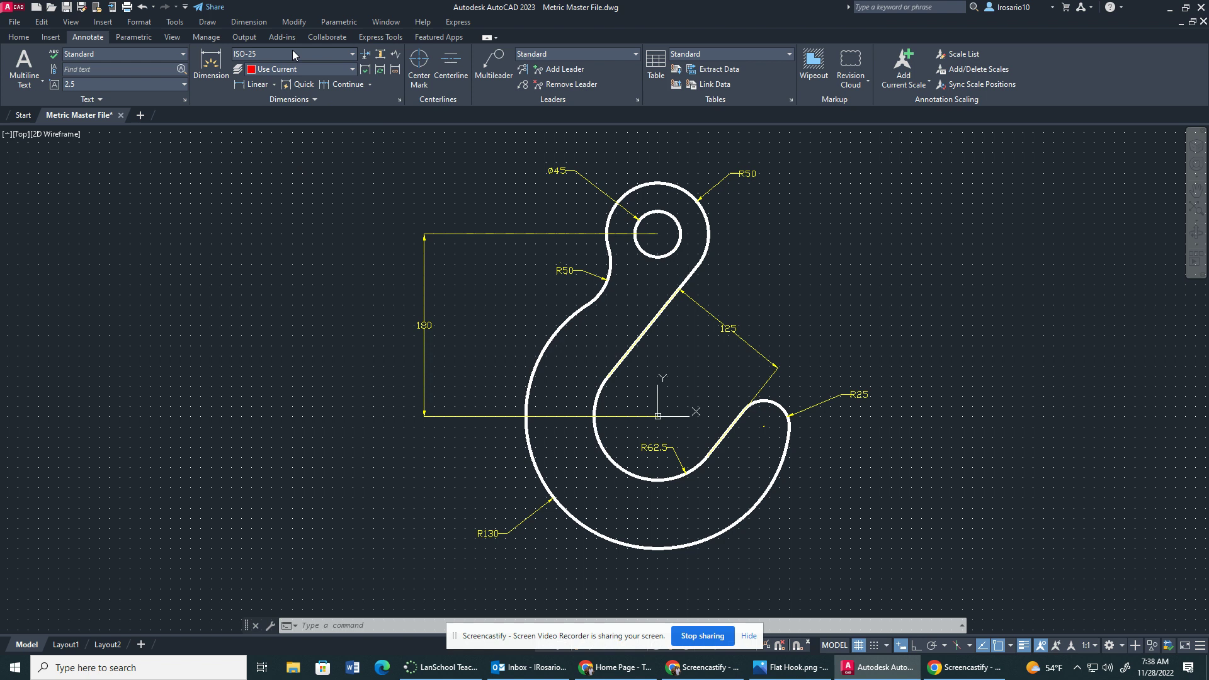
left_click(340, 54)
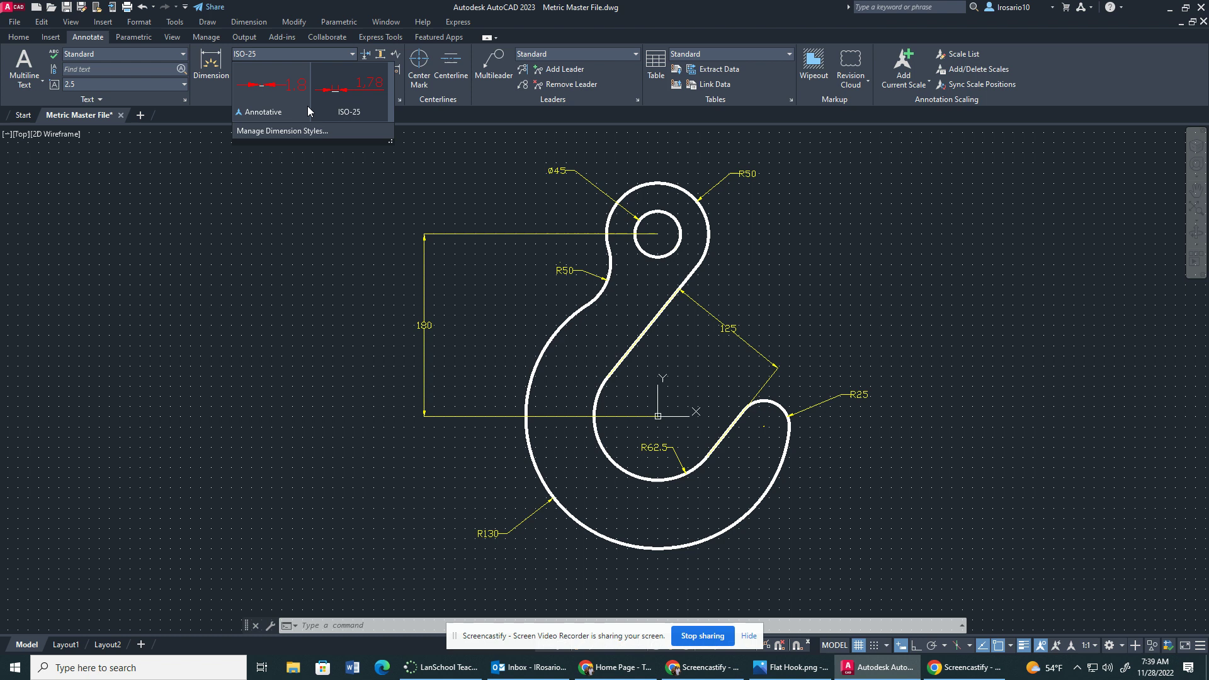
left_click(263, 98)
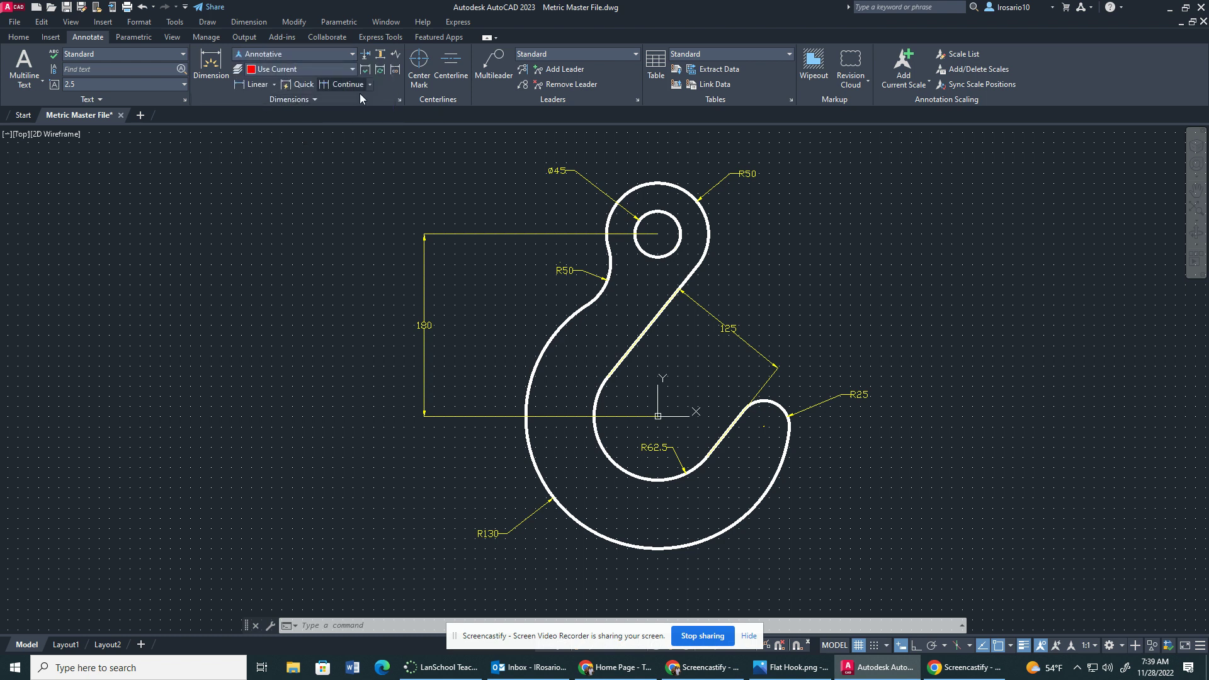
Step: Try center marks on the R25 and R62.5 arcs, then undo that attempt
left_click(428, 70)
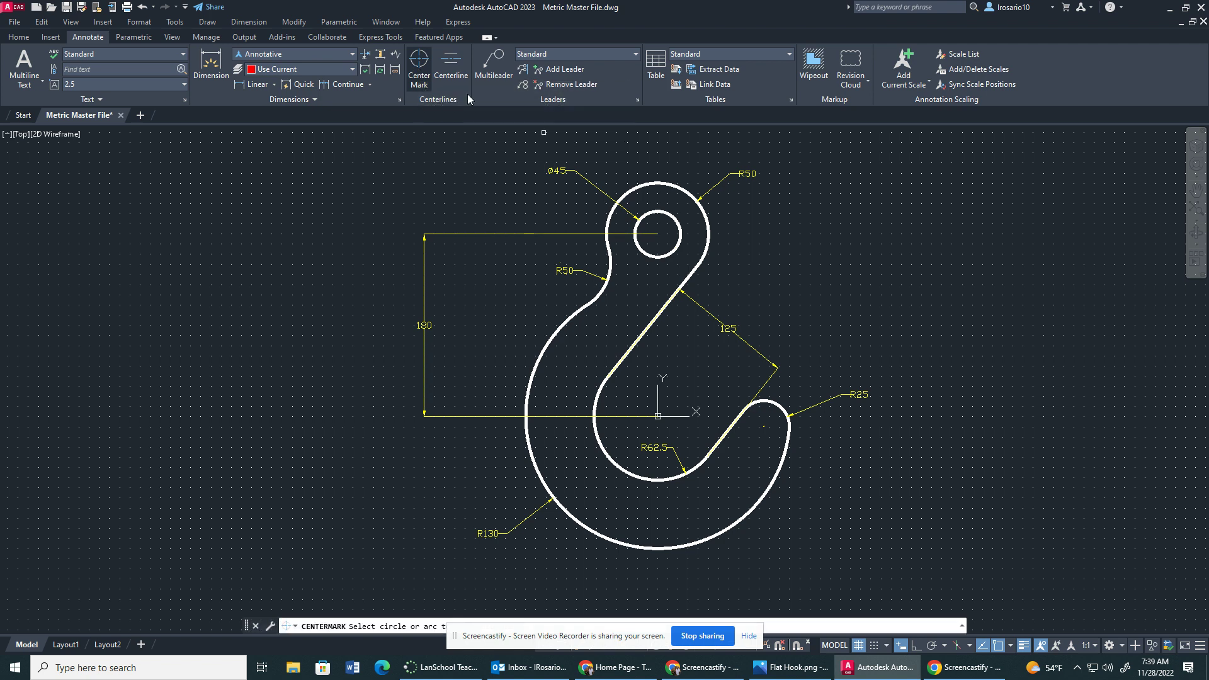
left_click(763, 399)
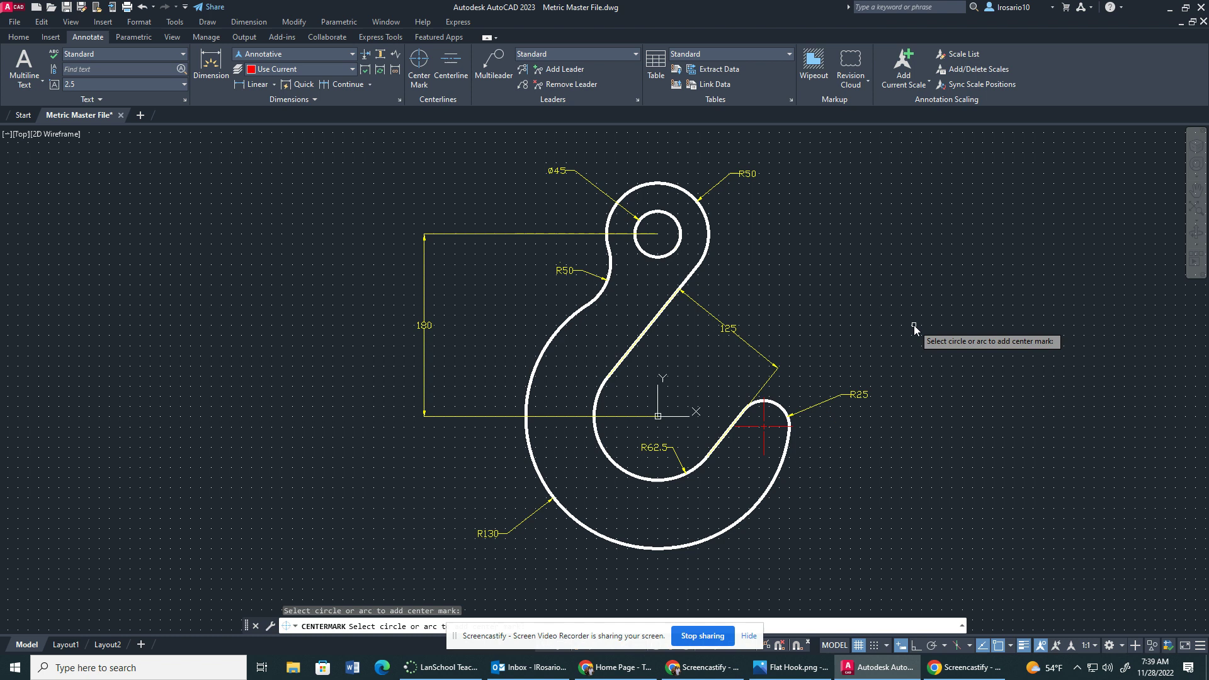
left_click(612, 462)
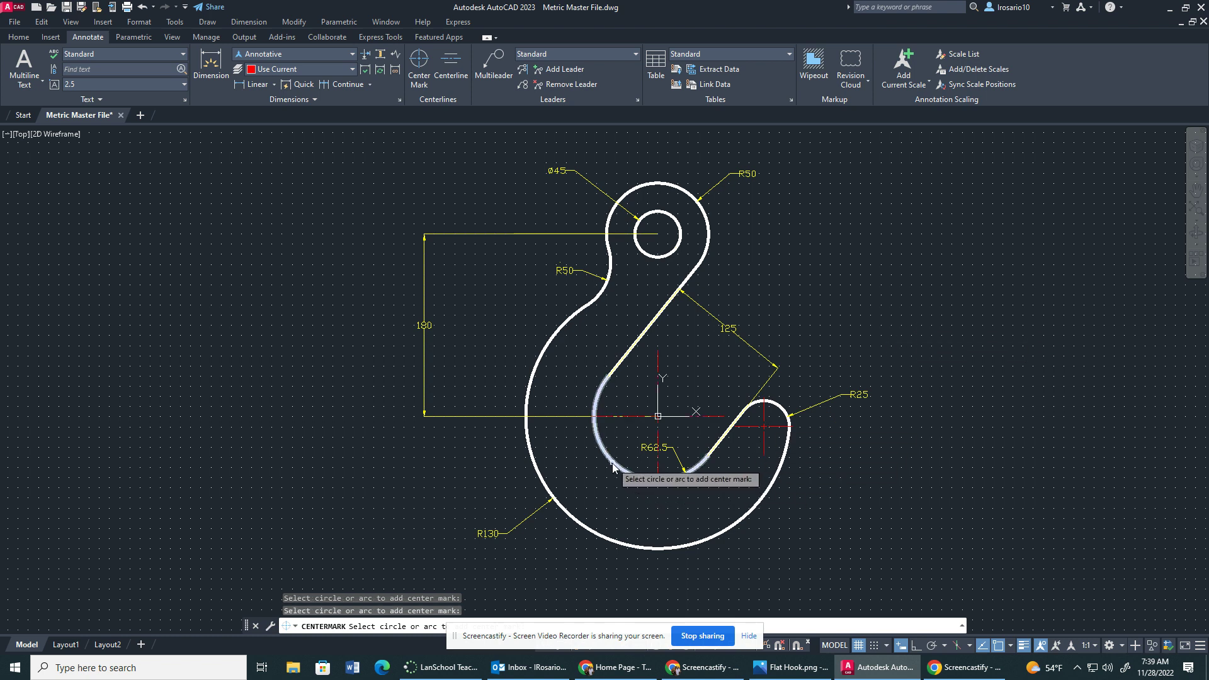
left_click(686, 234)
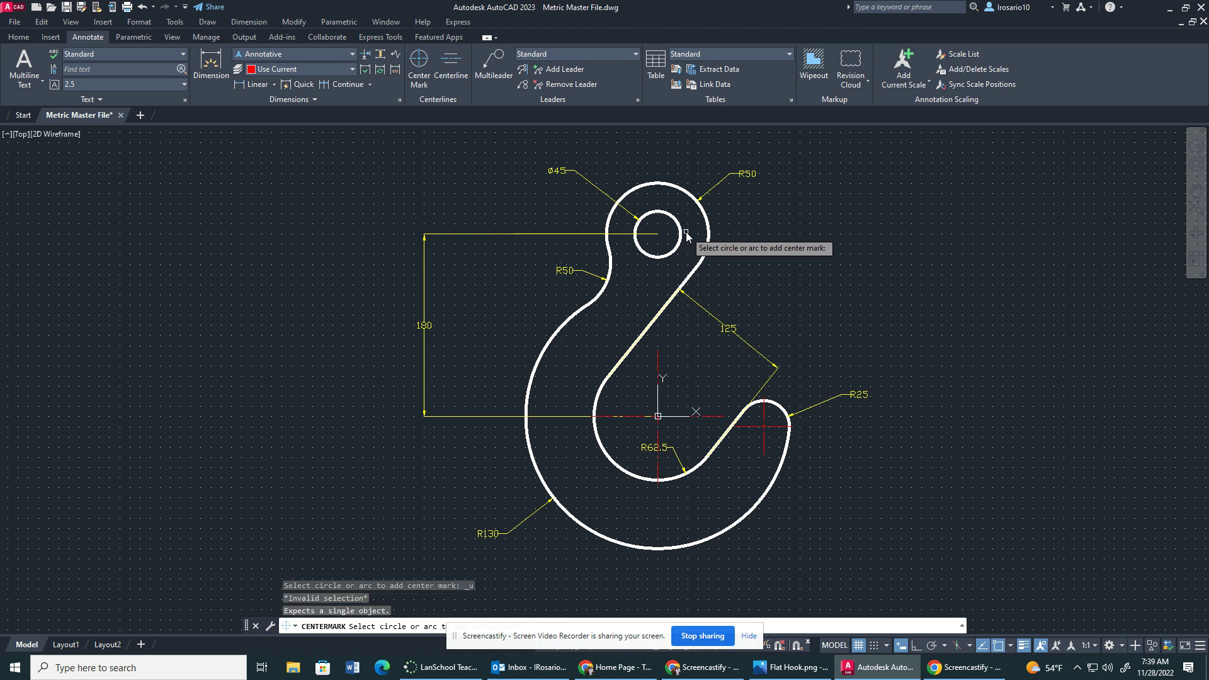
key("Escape")
key("ctrl+z")
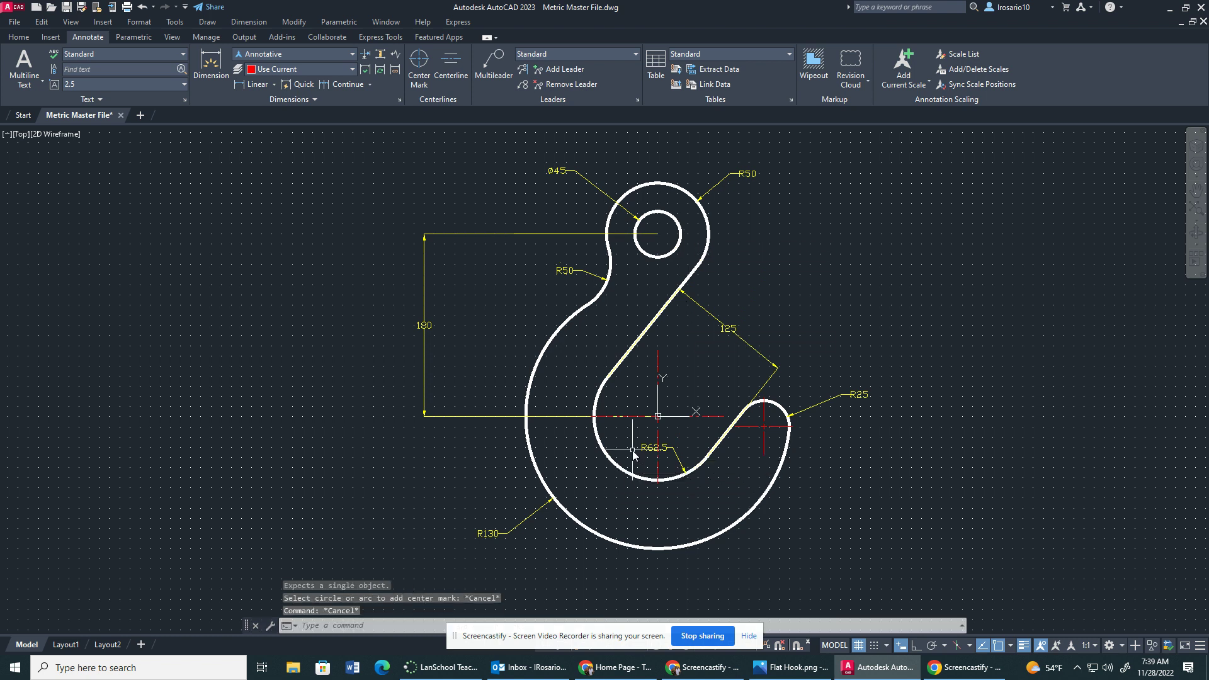
Step: Place center marks on the R25 arc, R130 arc, Ø45 circle and left R50 arc
left_click(419, 63)
left_click(780, 407)
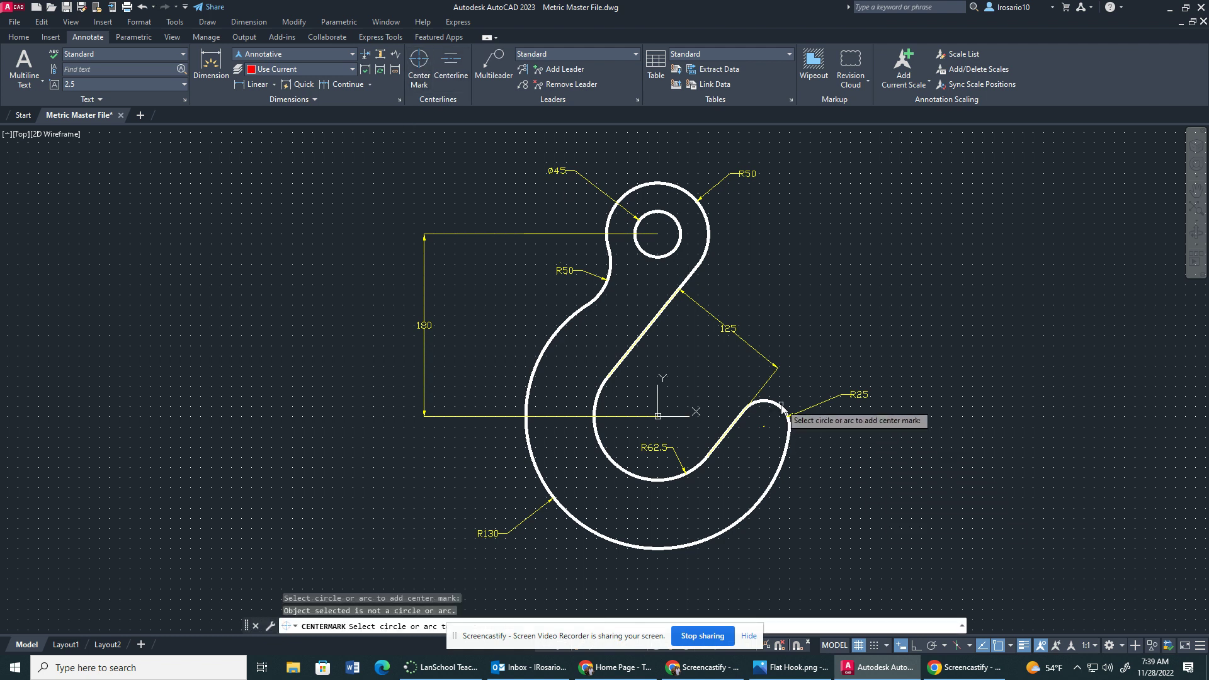
left_click(779, 410)
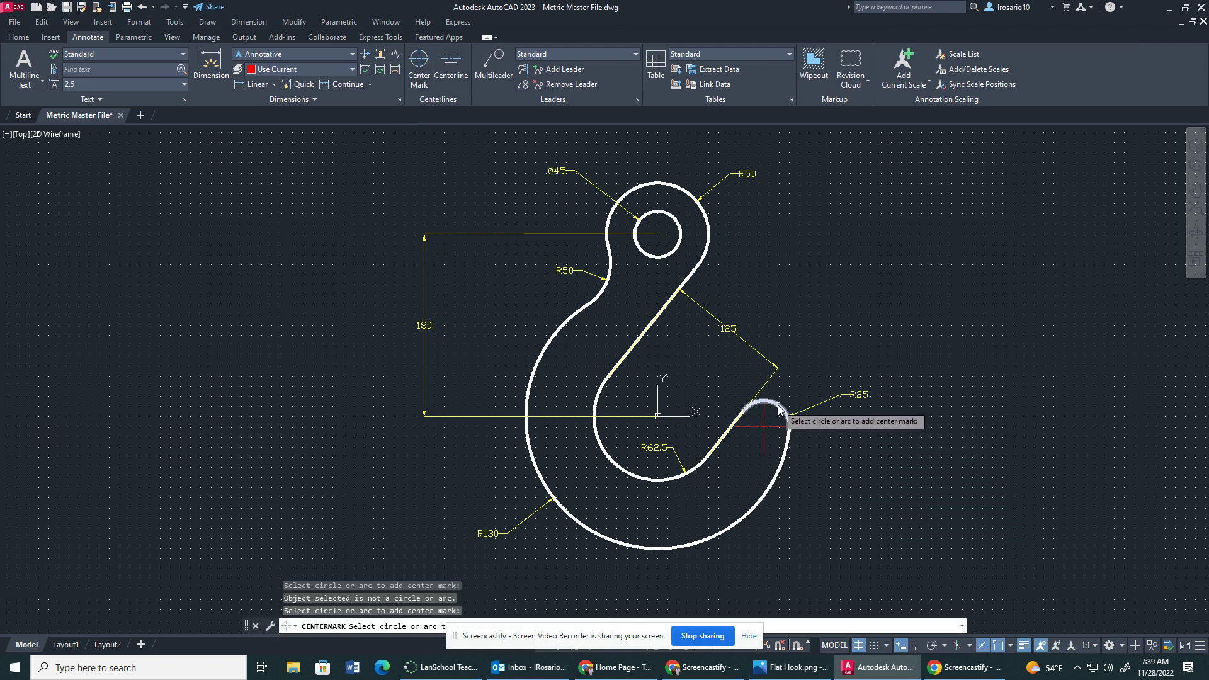
left_click(579, 527)
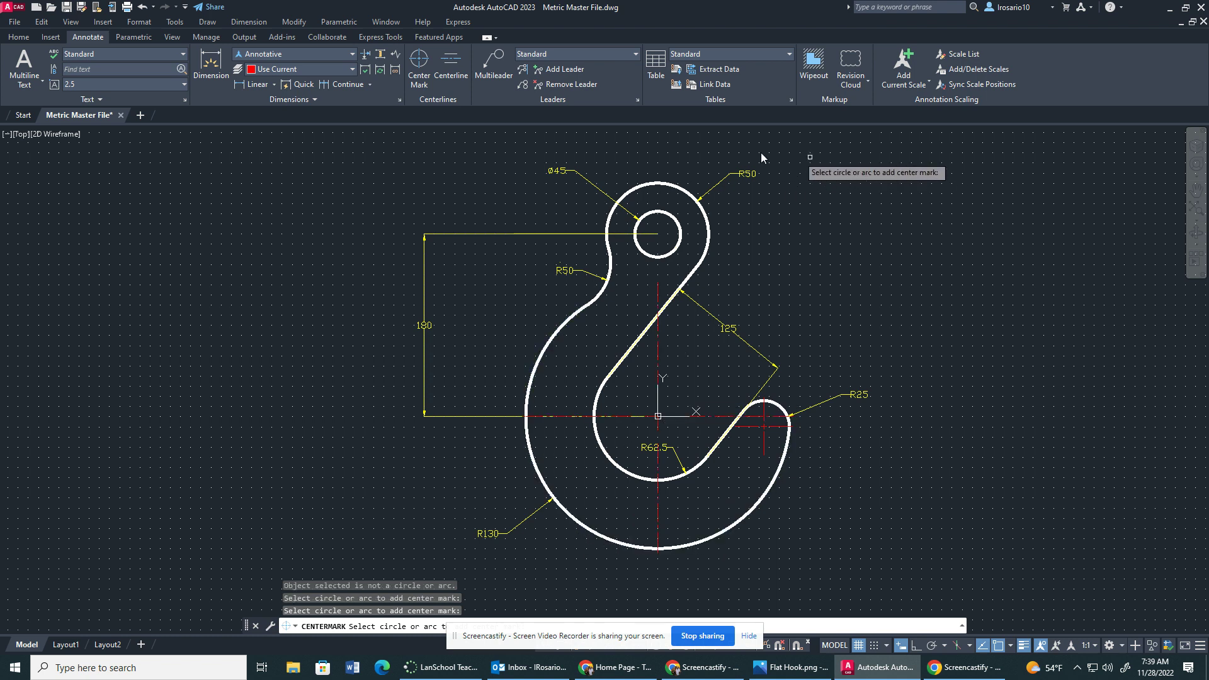
left_click(690, 197)
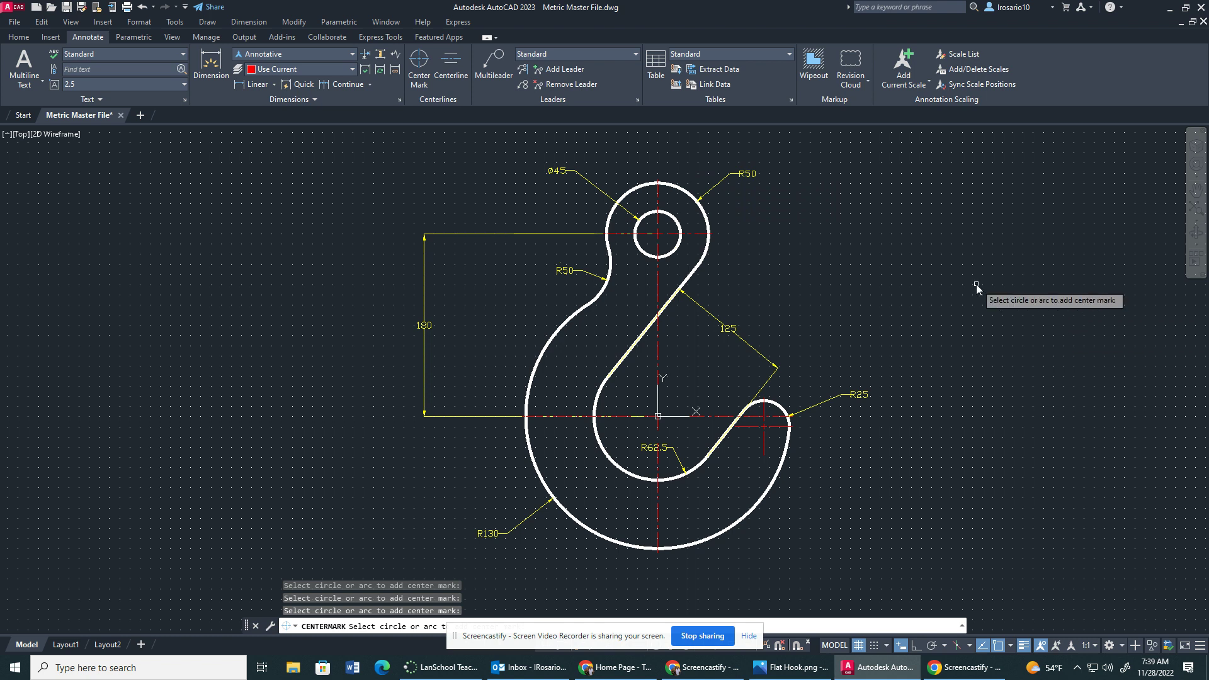
left_click(611, 278)
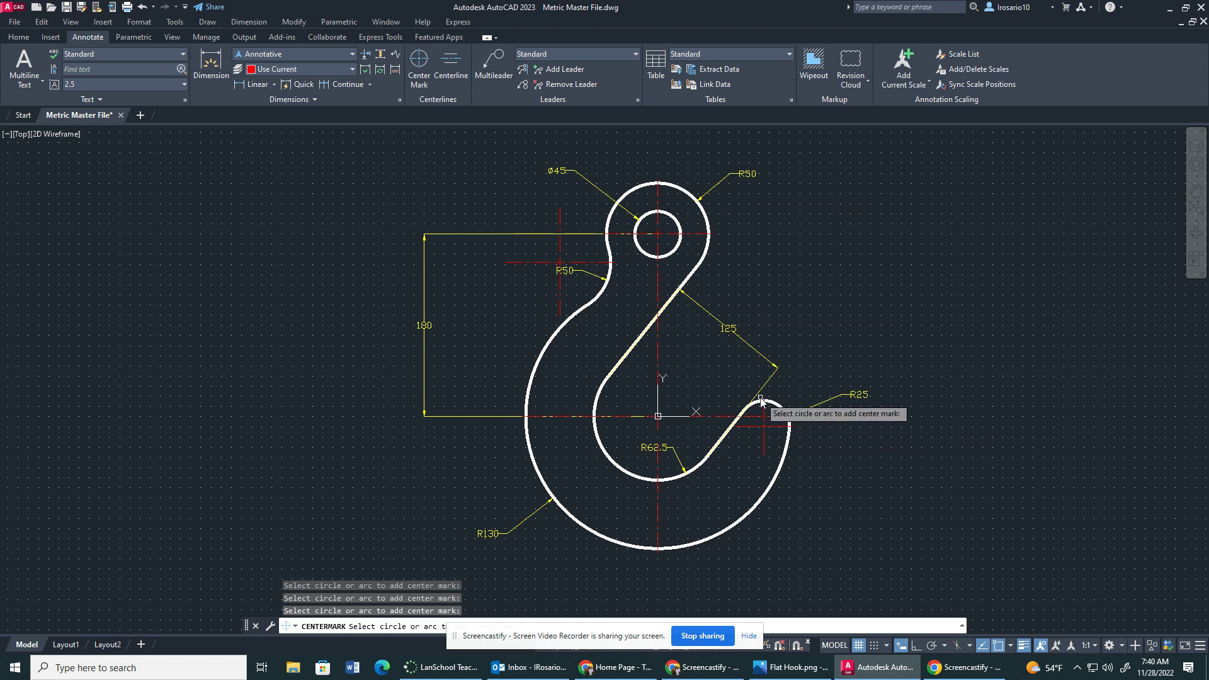
key("Escape")
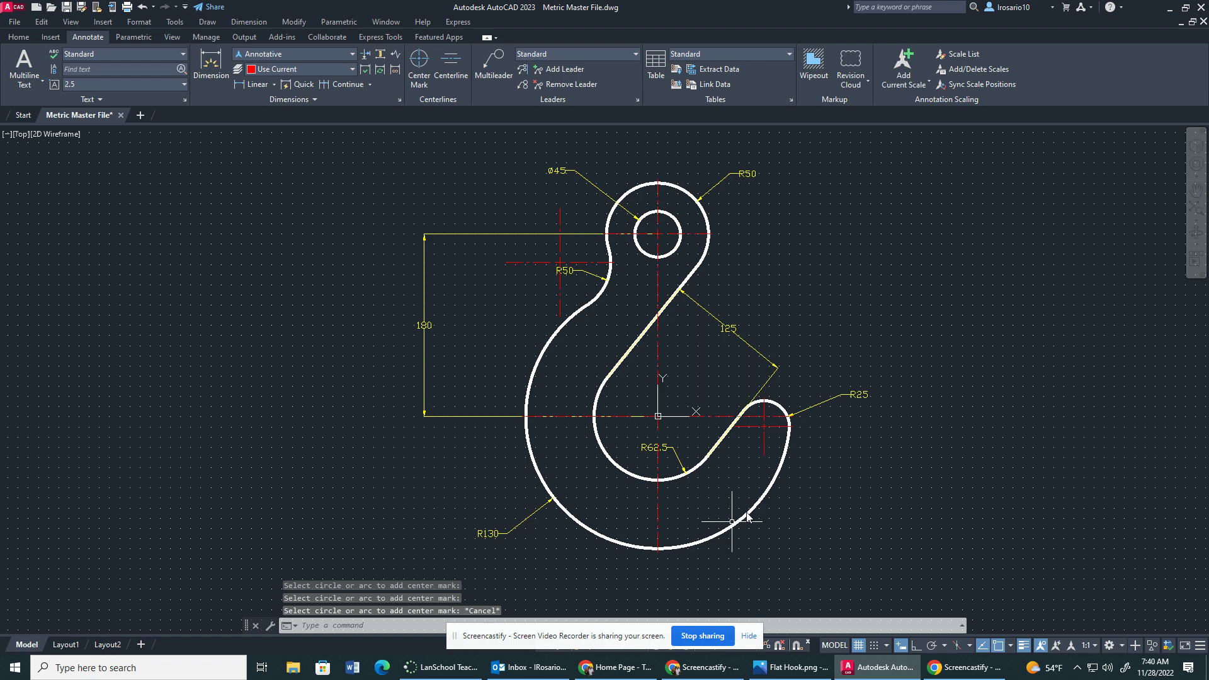
Step: Select the R25 center mark, cancel its context menu, and return to the Home tab
left_click(776, 429)
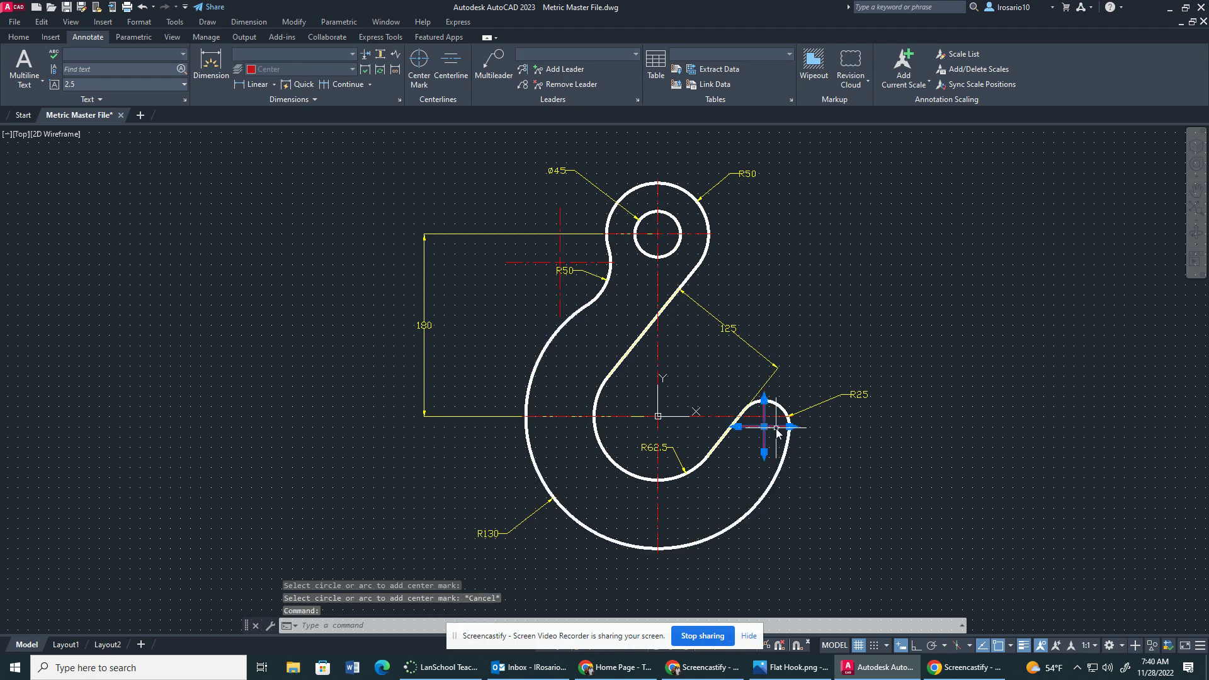
right_click(777, 430)
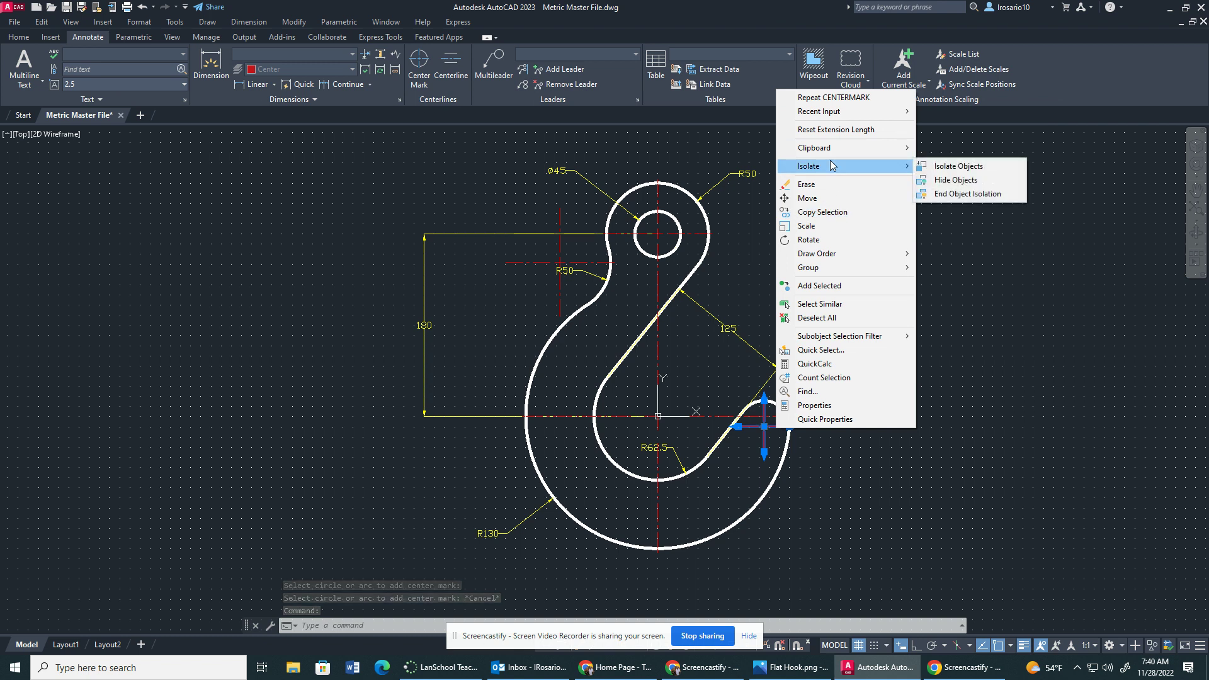
key("Escape")
key("Escape")
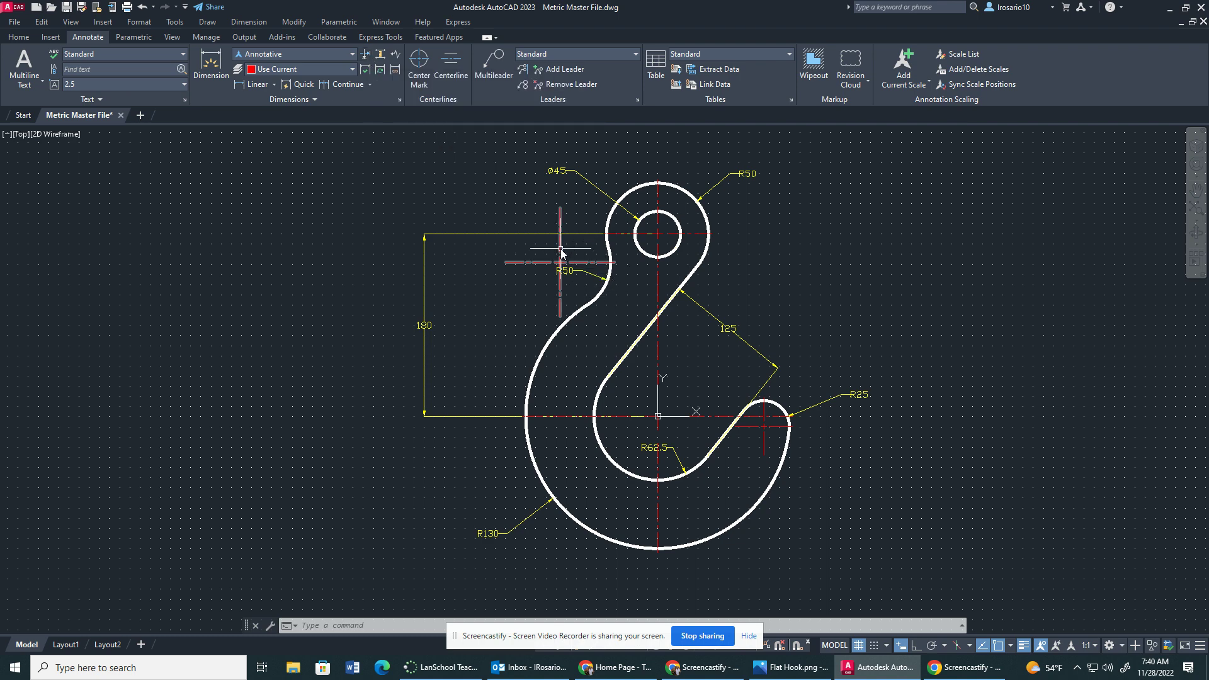
left_click(20, 39)
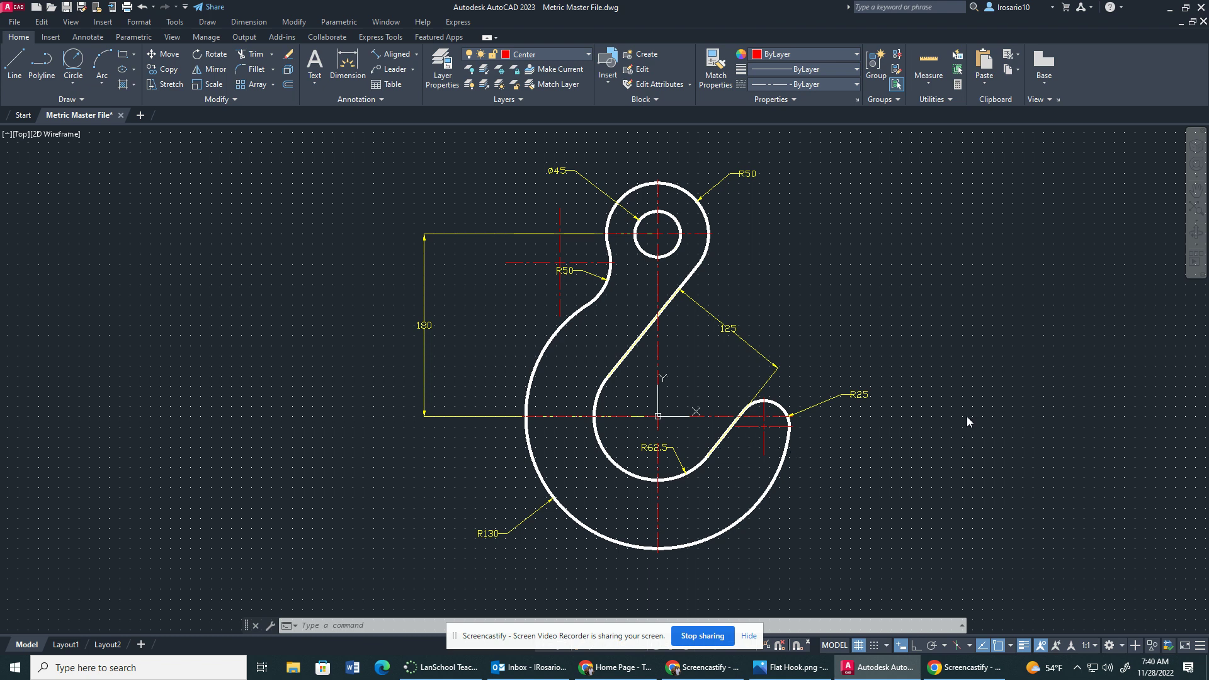
Step: Explode the R25 arc's centre mark and delete its three centre-line segments
key("Escape")
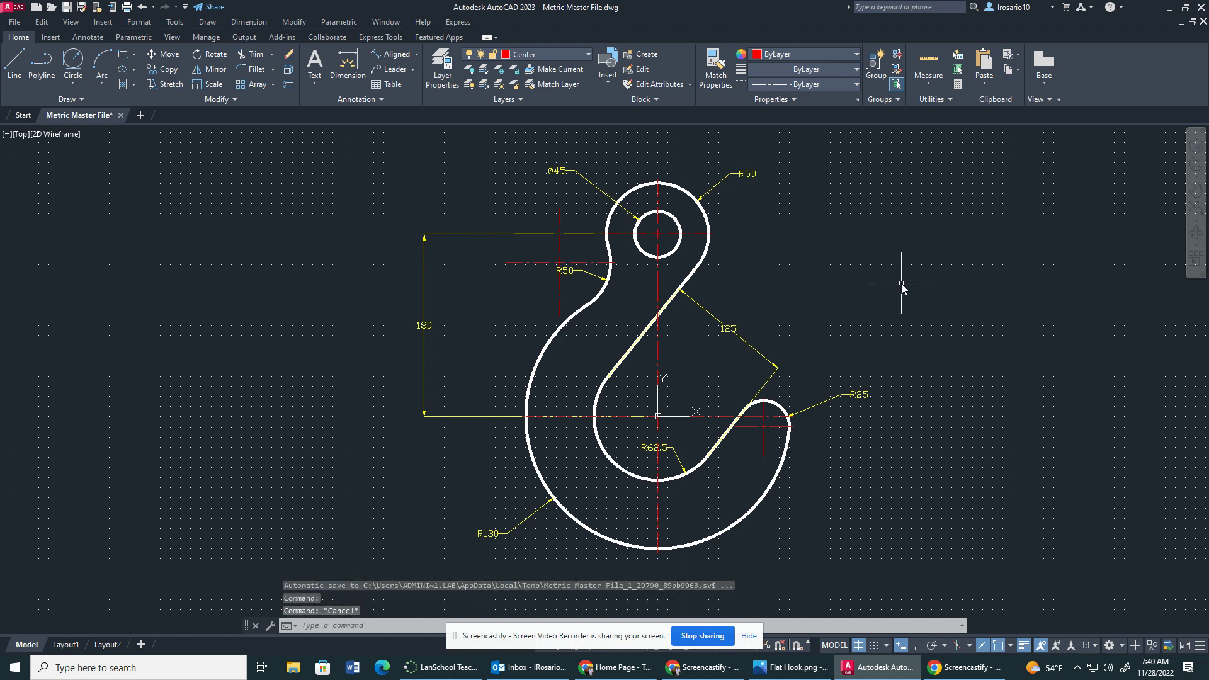
type("explode")
key("Return")
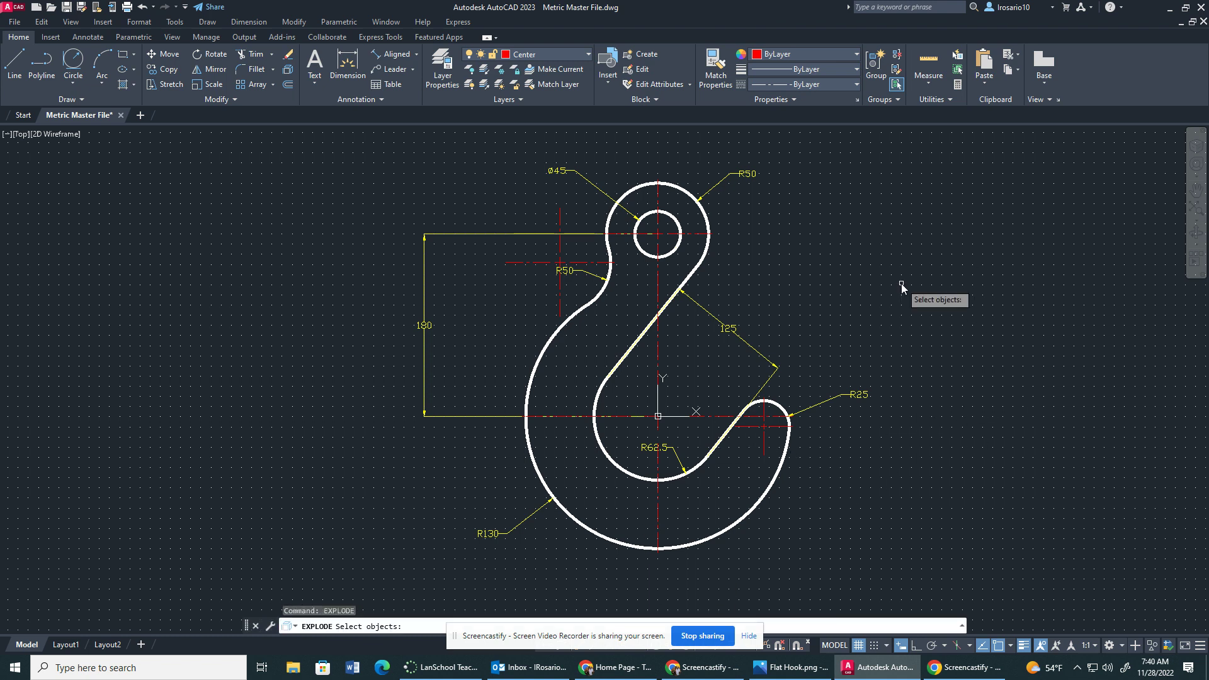
left_click(765, 443)
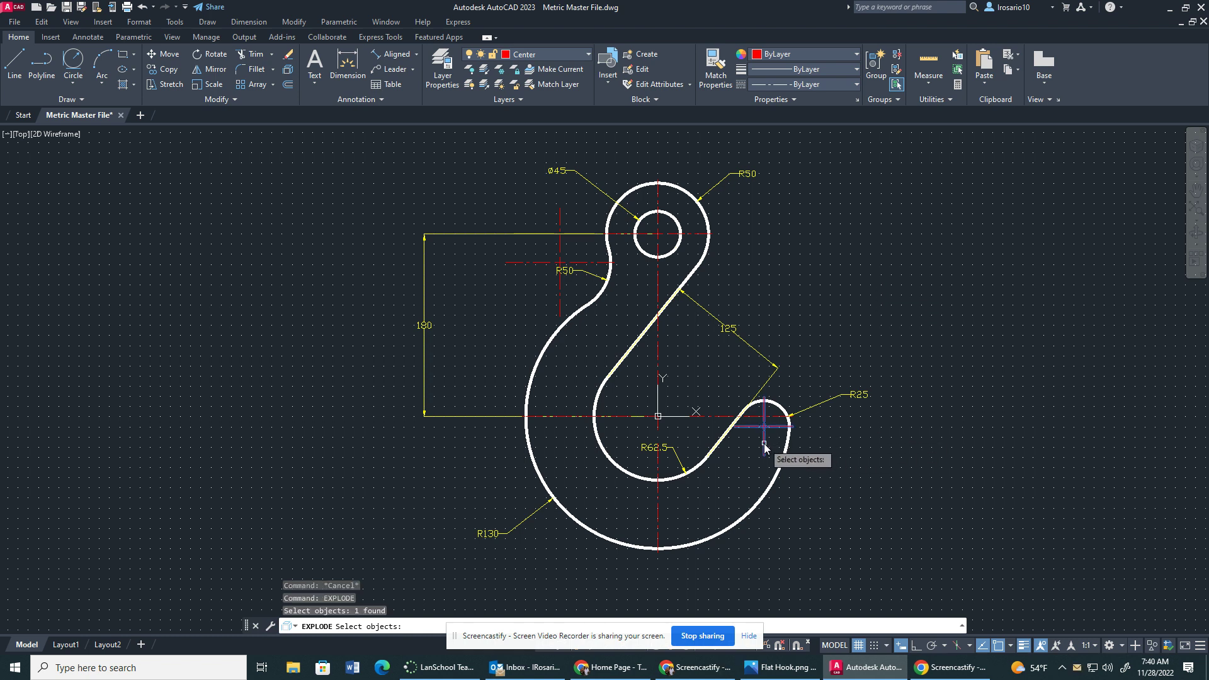
key("Return")
left_click(764, 448)
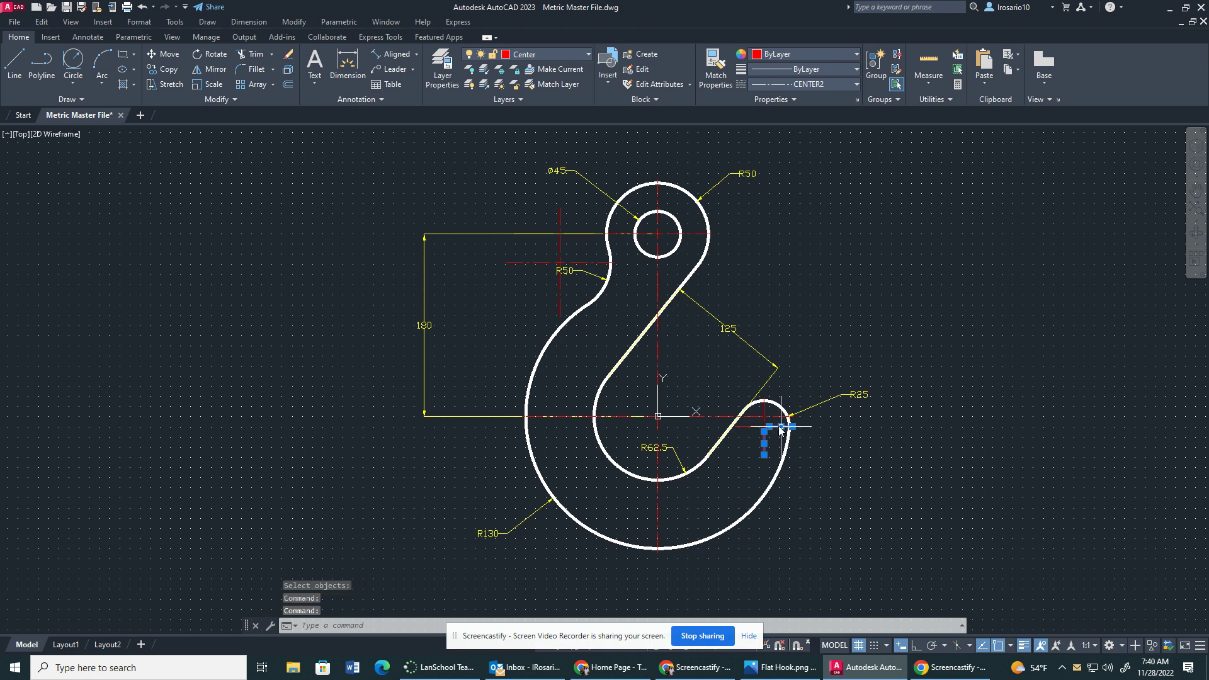
left_click(765, 427)
left_click(765, 404)
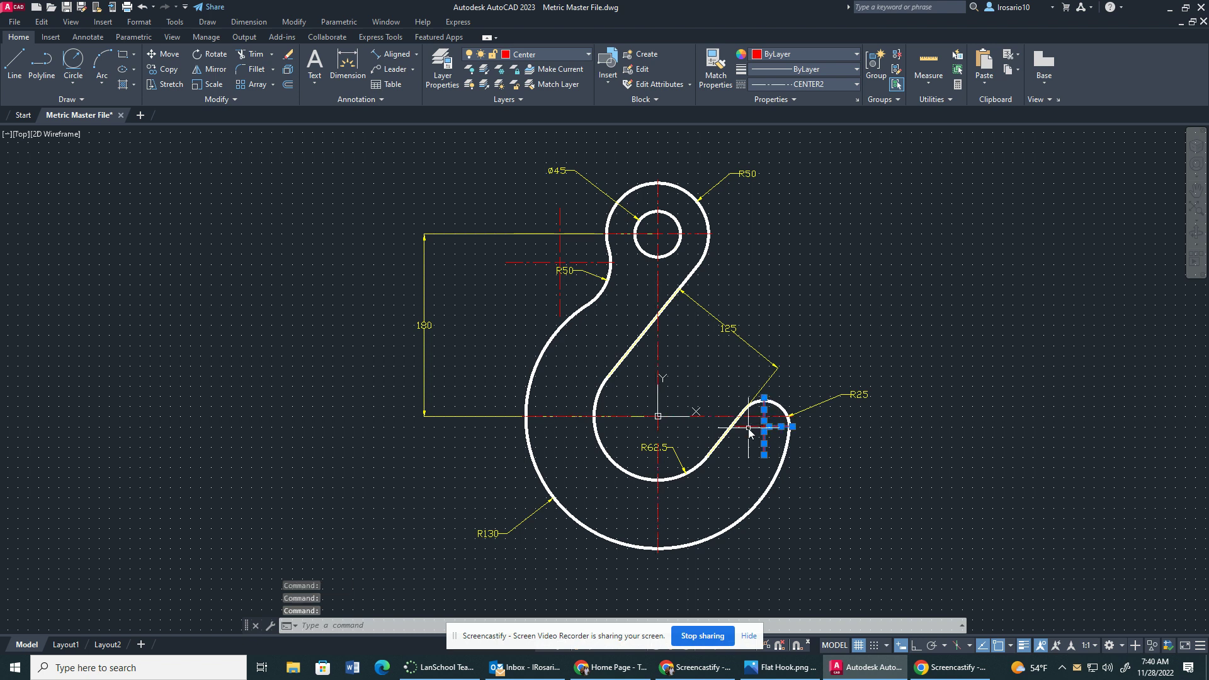
key("Delete")
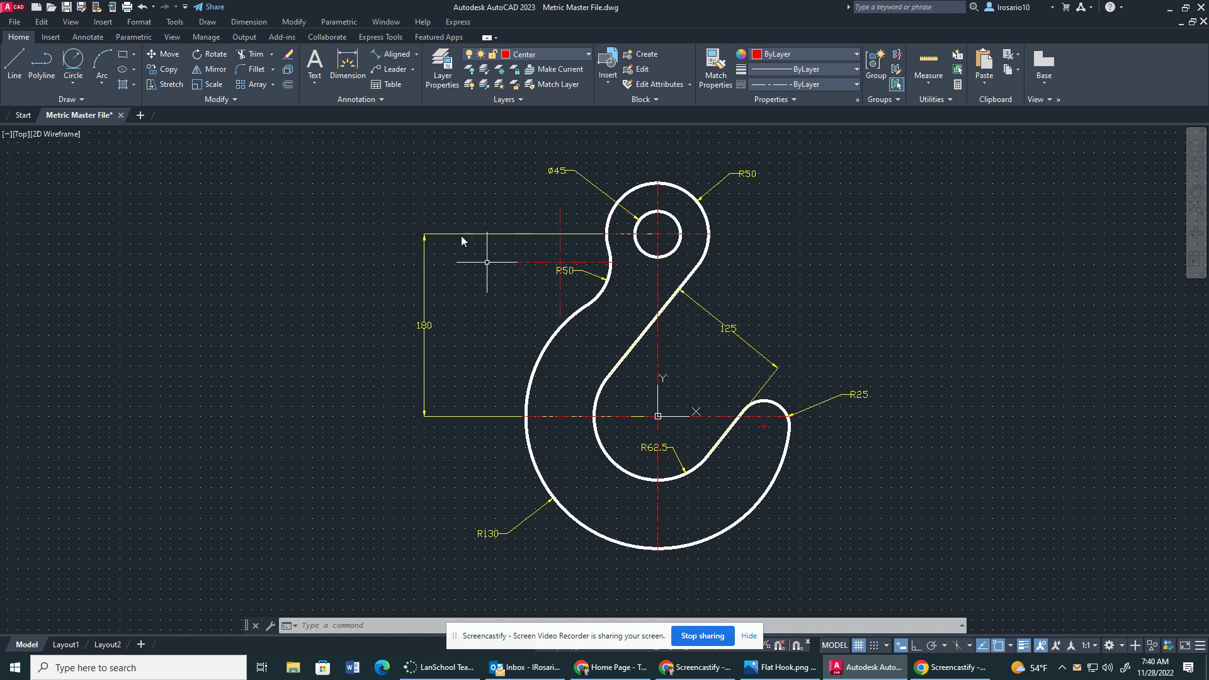
Step: Explode the upper R50 arc's centre mark and delete its four centre-line segments
type("expl")
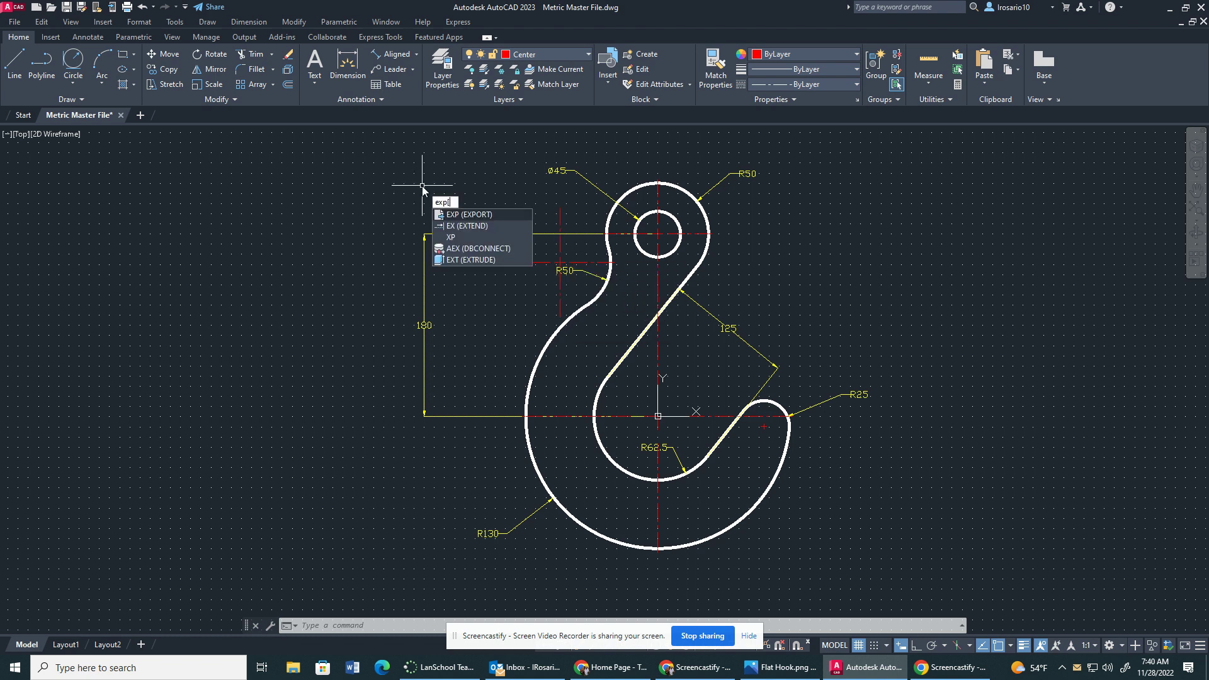
type("ode")
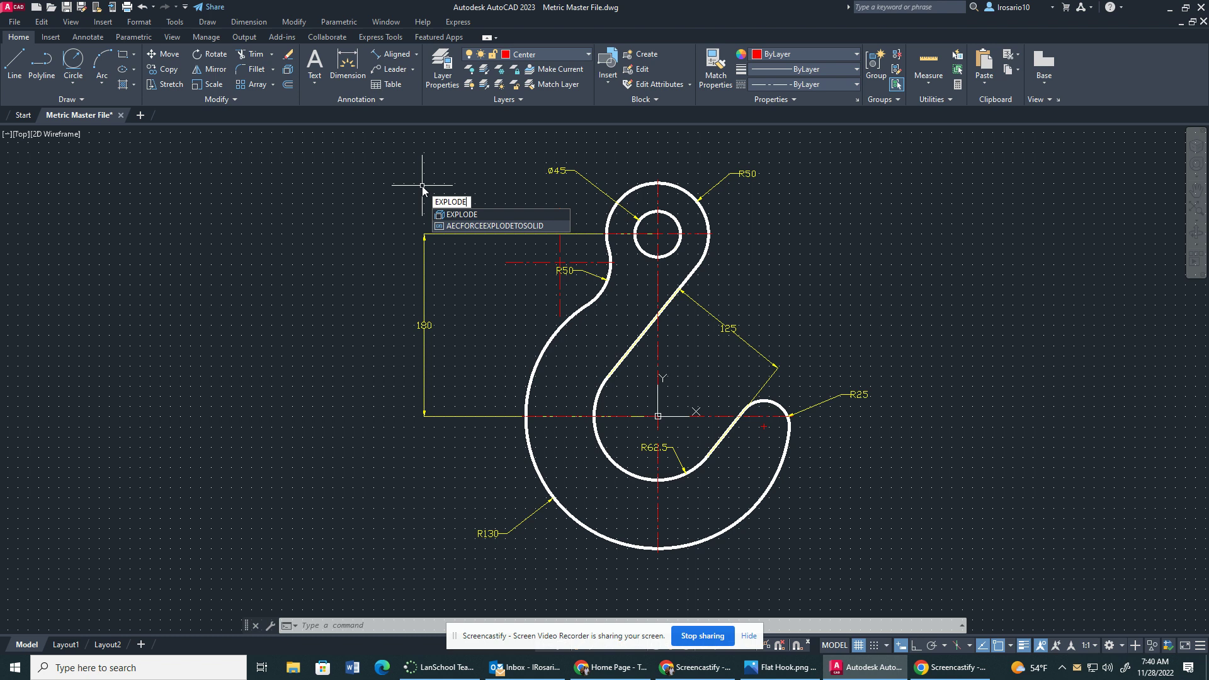
key("Return")
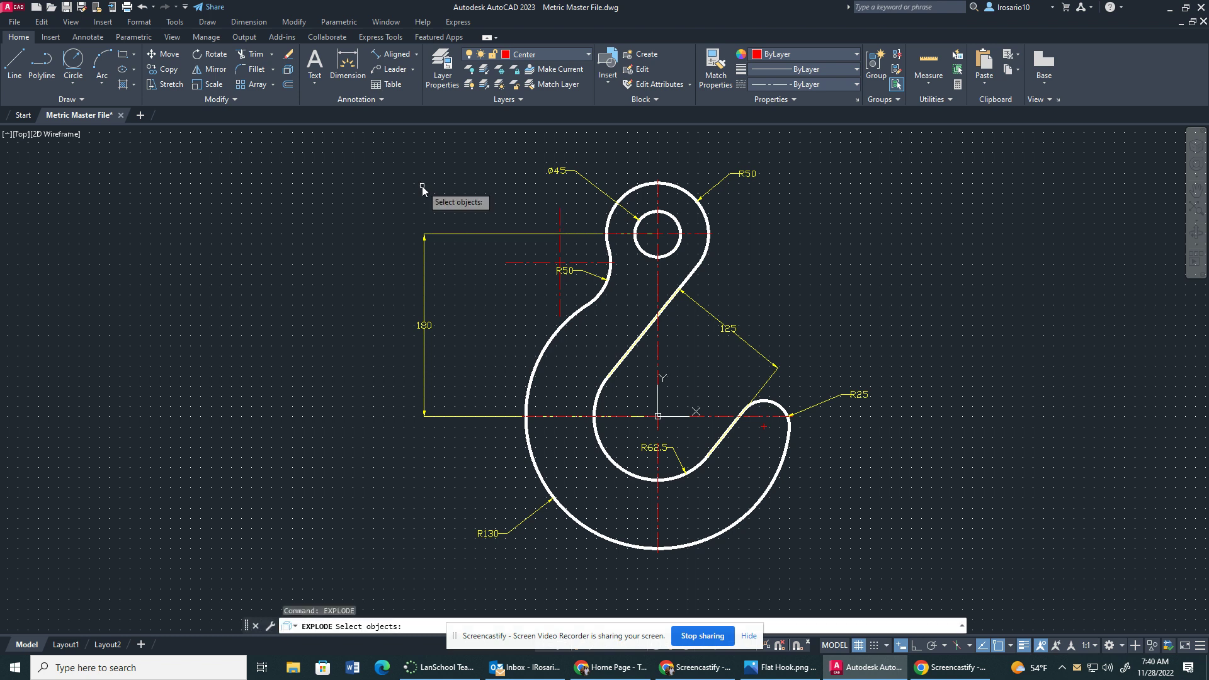
left_click(560, 223)
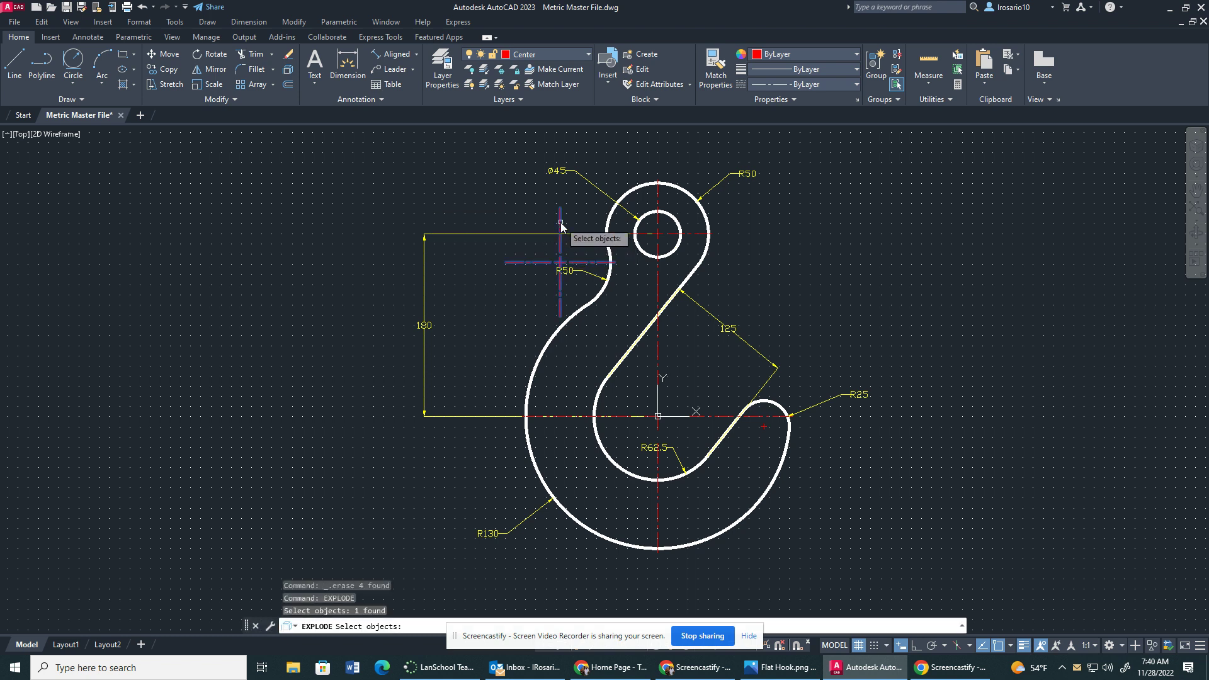
key("Return")
left_click(561, 223)
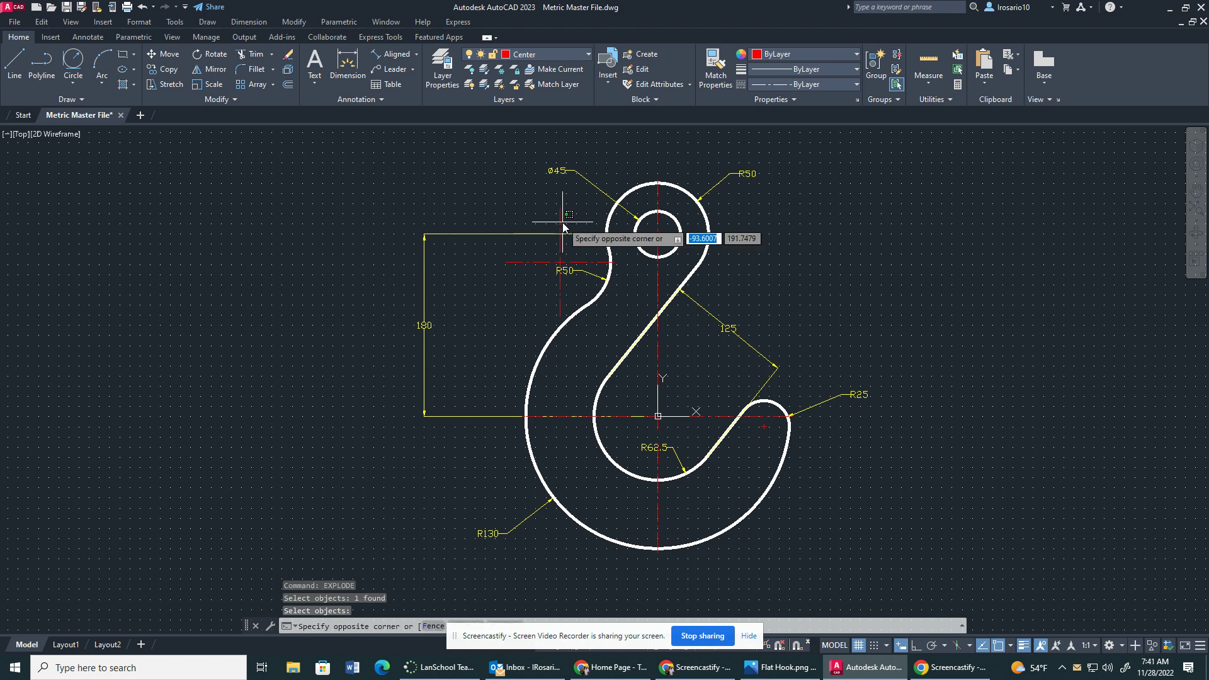
left_click(561, 222)
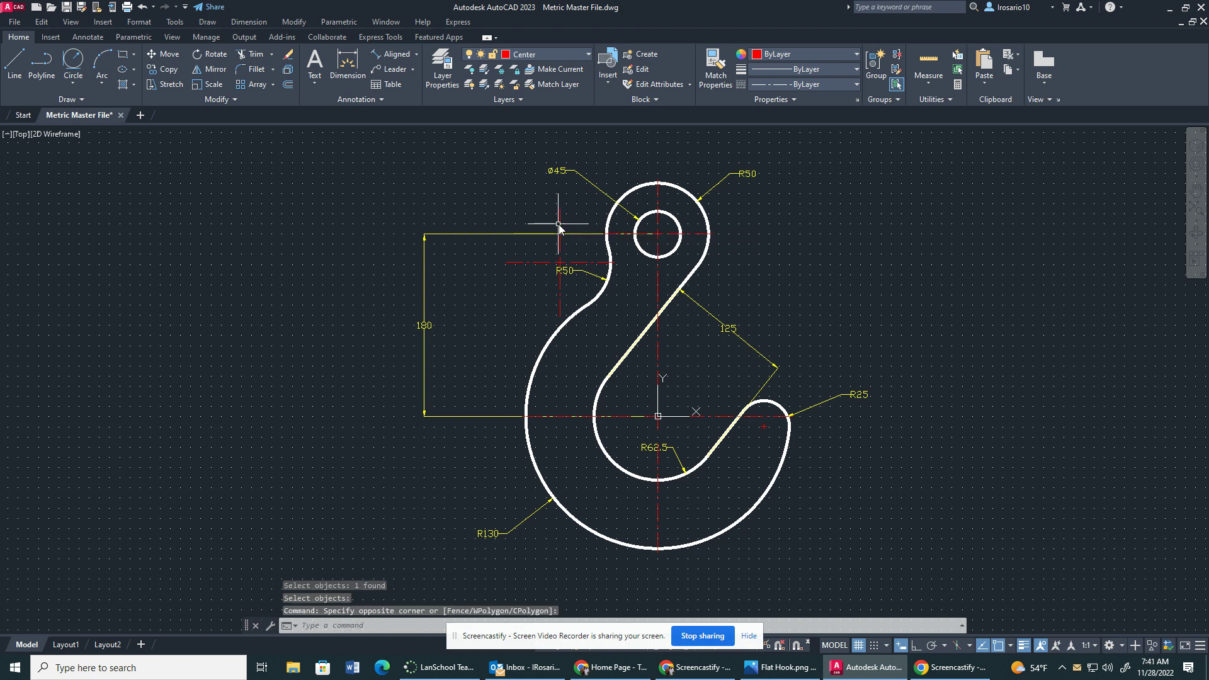
left_click(560, 224)
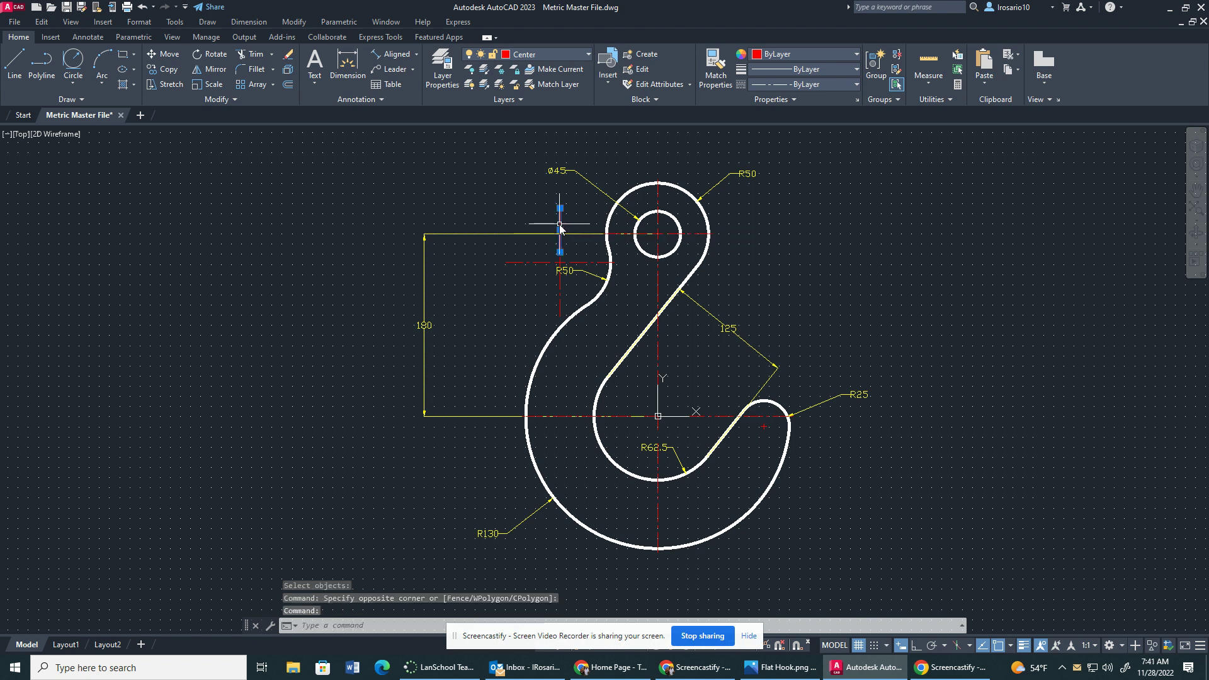
left_click(527, 262)
left_click(593, 262)
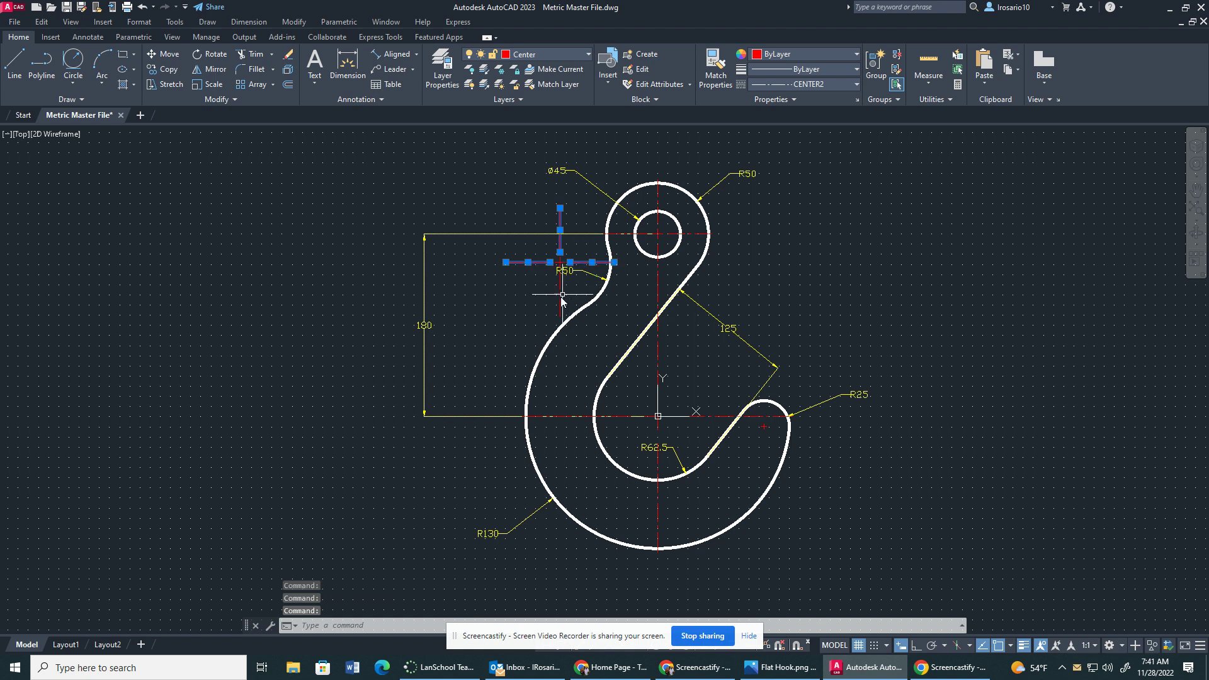
left_click(559, 294)
key("Delete")
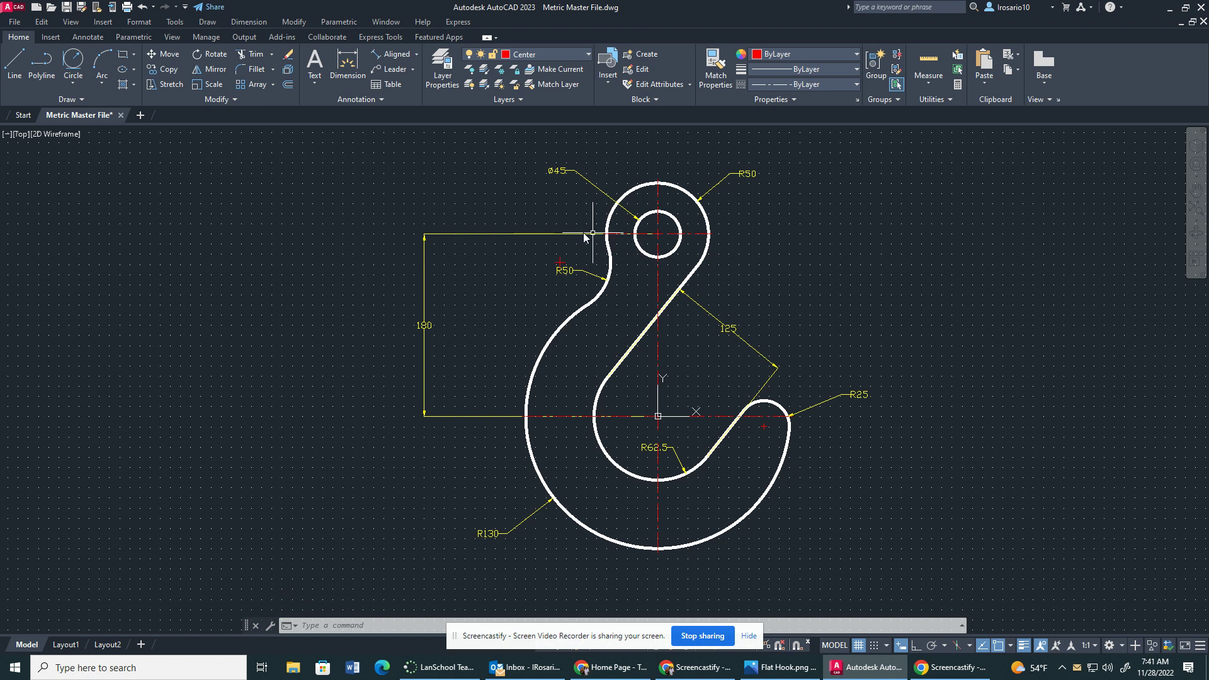
Step: Erase the old 180 dimension and make Dimension the current layer
left_click(524, 234)
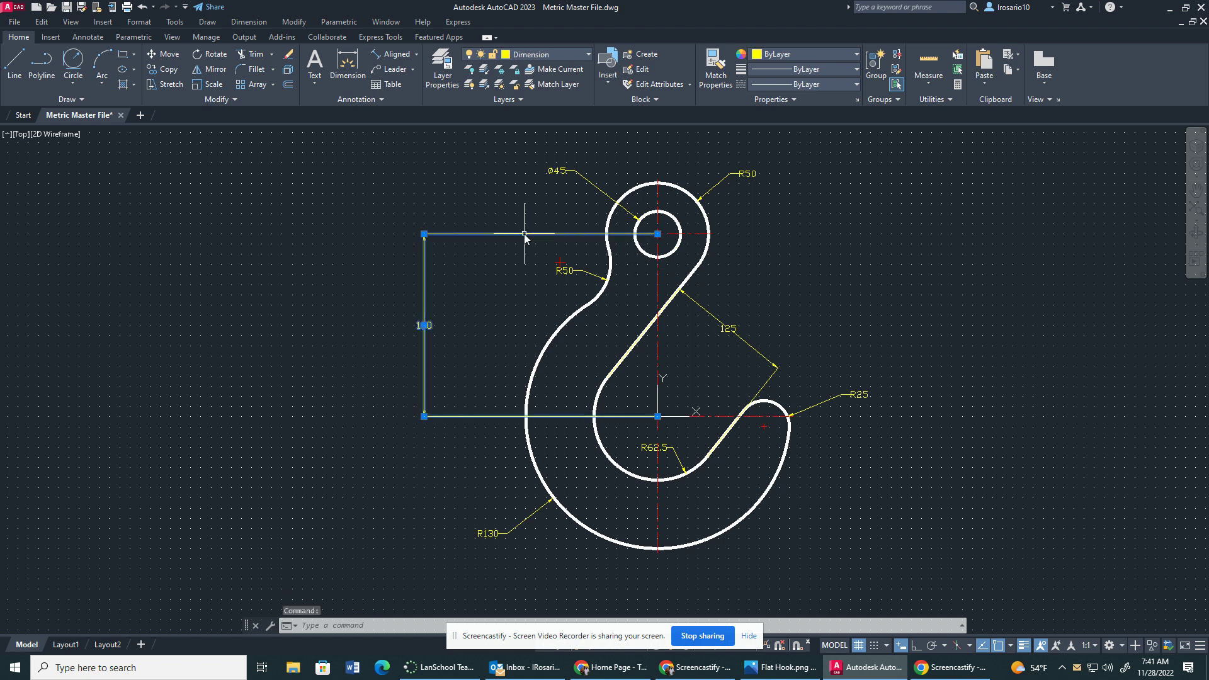
key("Delete")
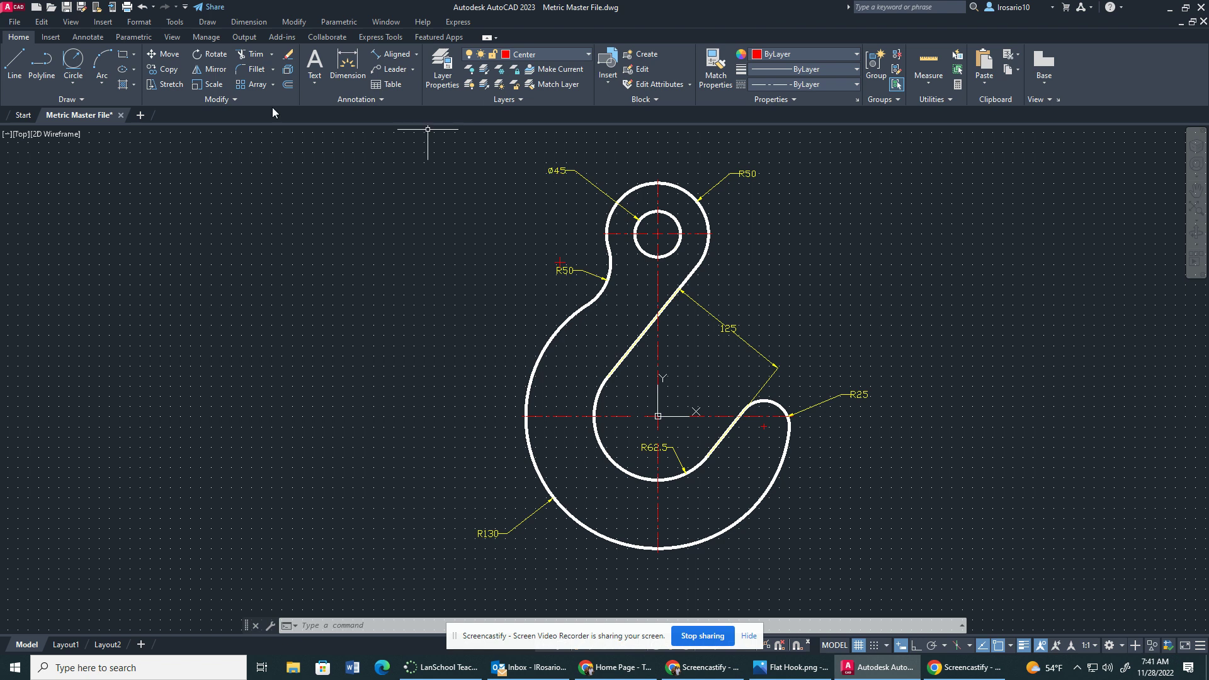
left_click(546, 51)
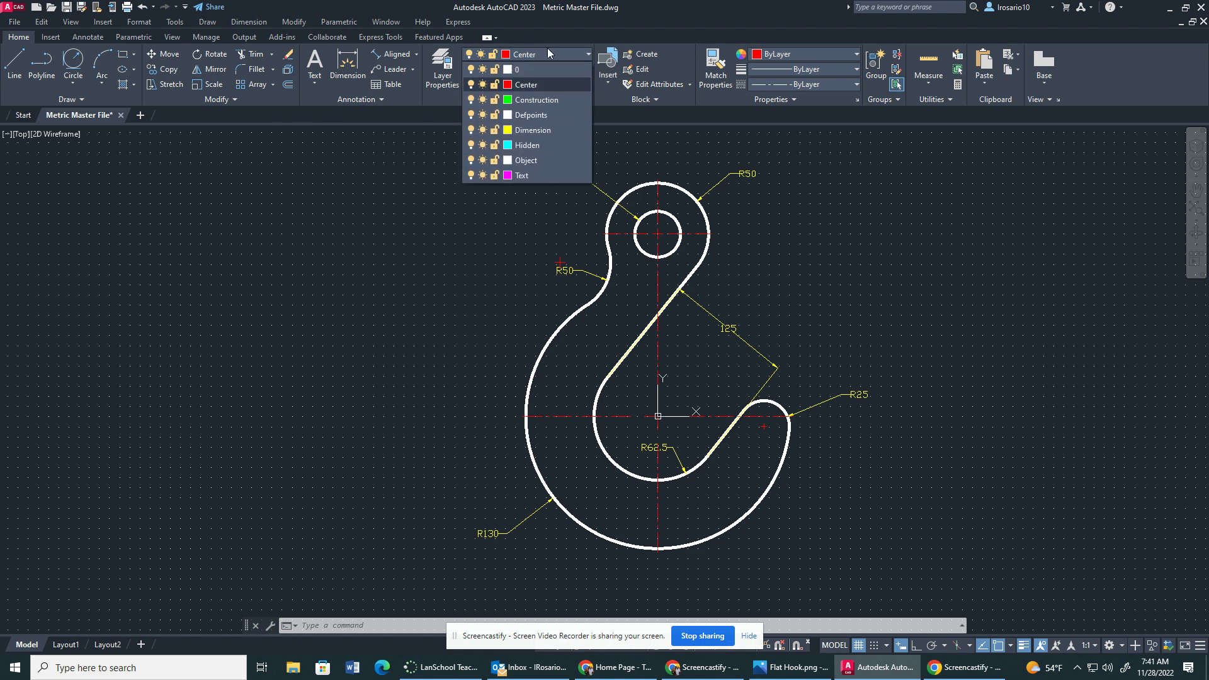
left_click(547, 126)
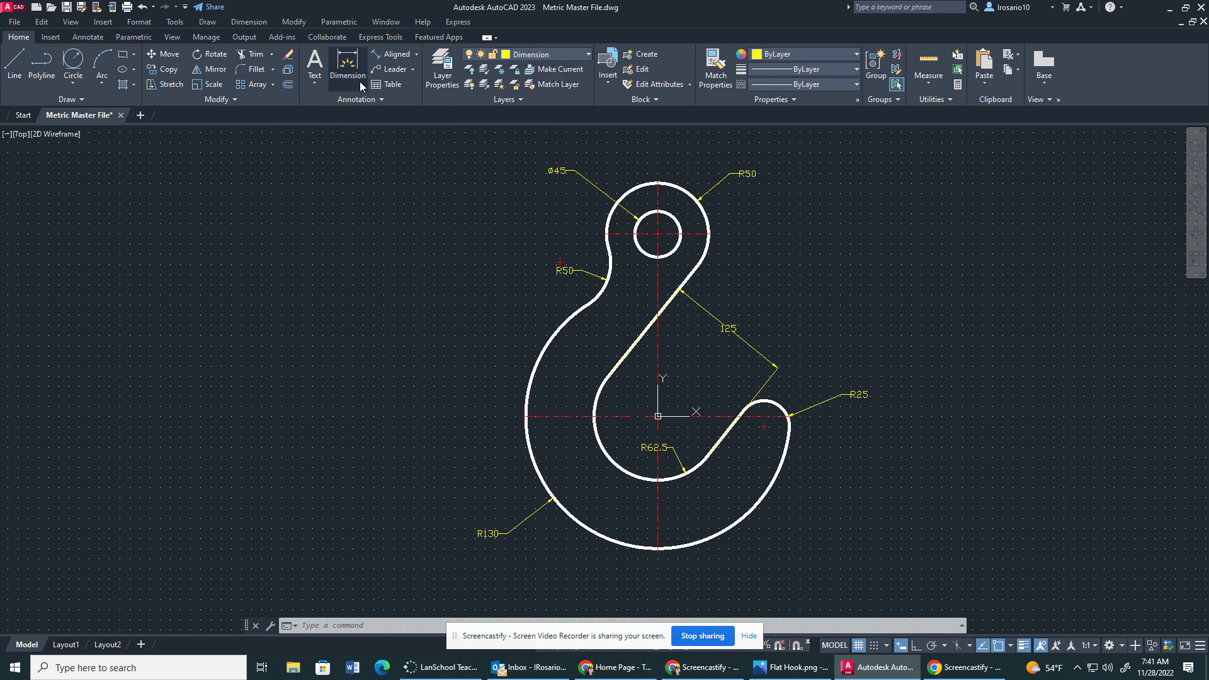
Step: Draw a vertical 180 linear dimension at 1:1 scale, placed left of the hook
left_click(416, 54)
left_click(412, 74)
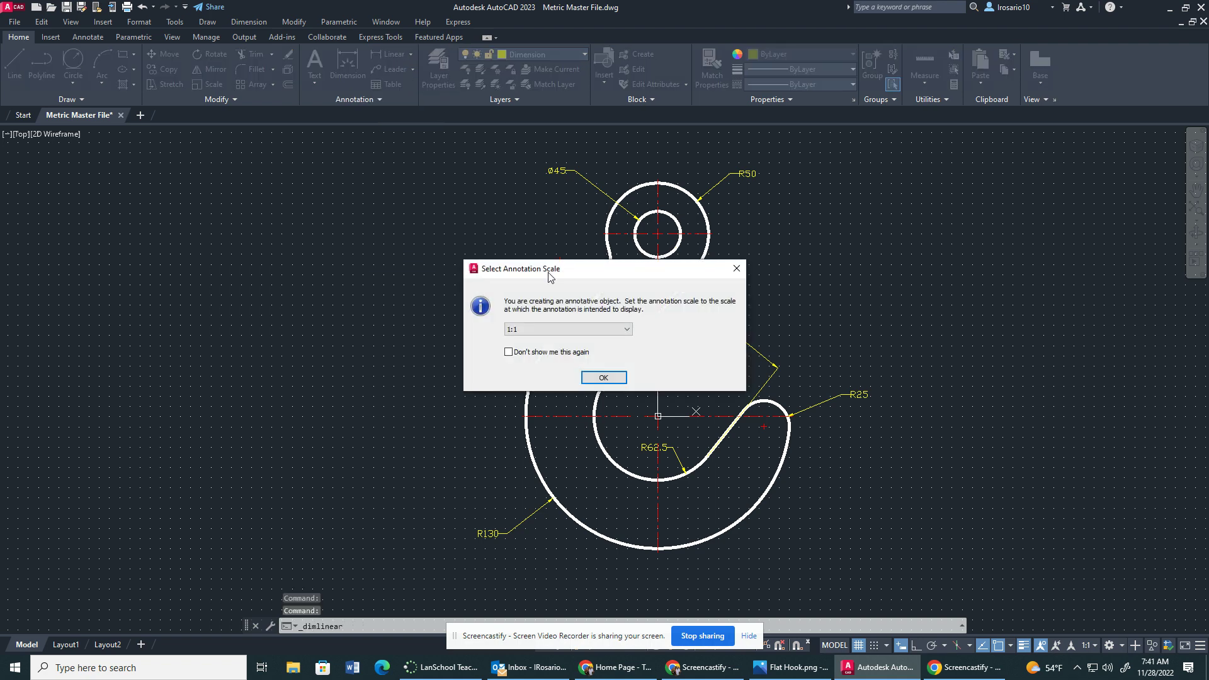
left_click(603, 377)
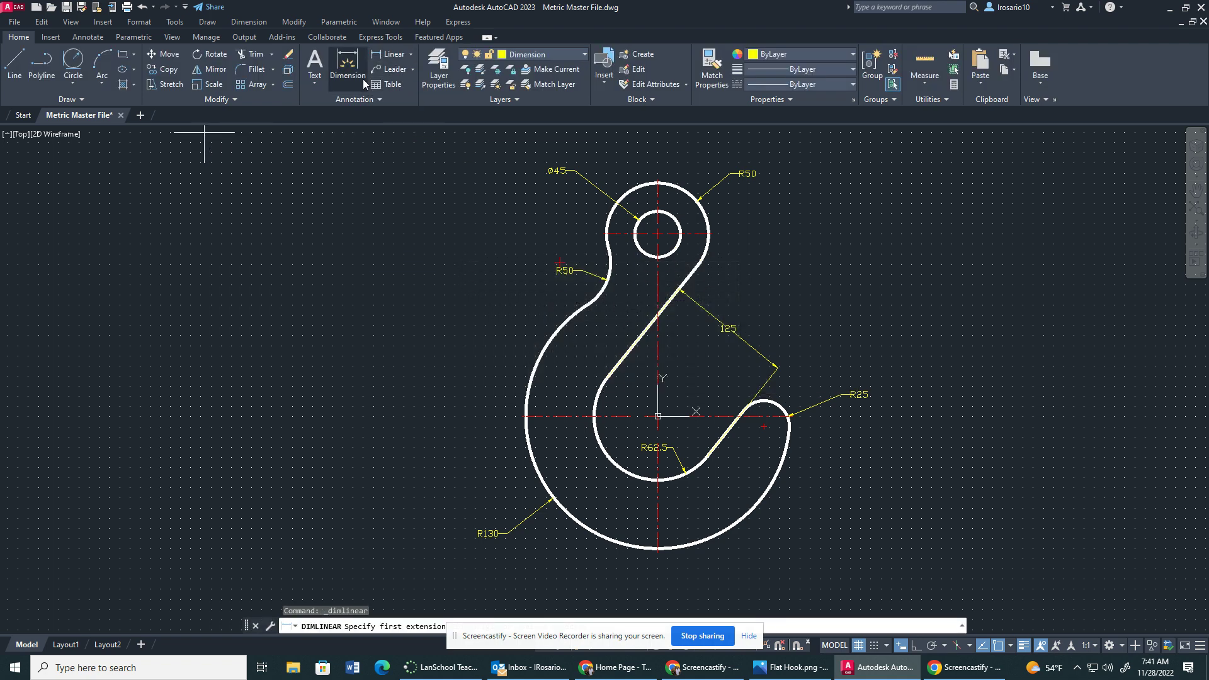
left_click(384, 53)
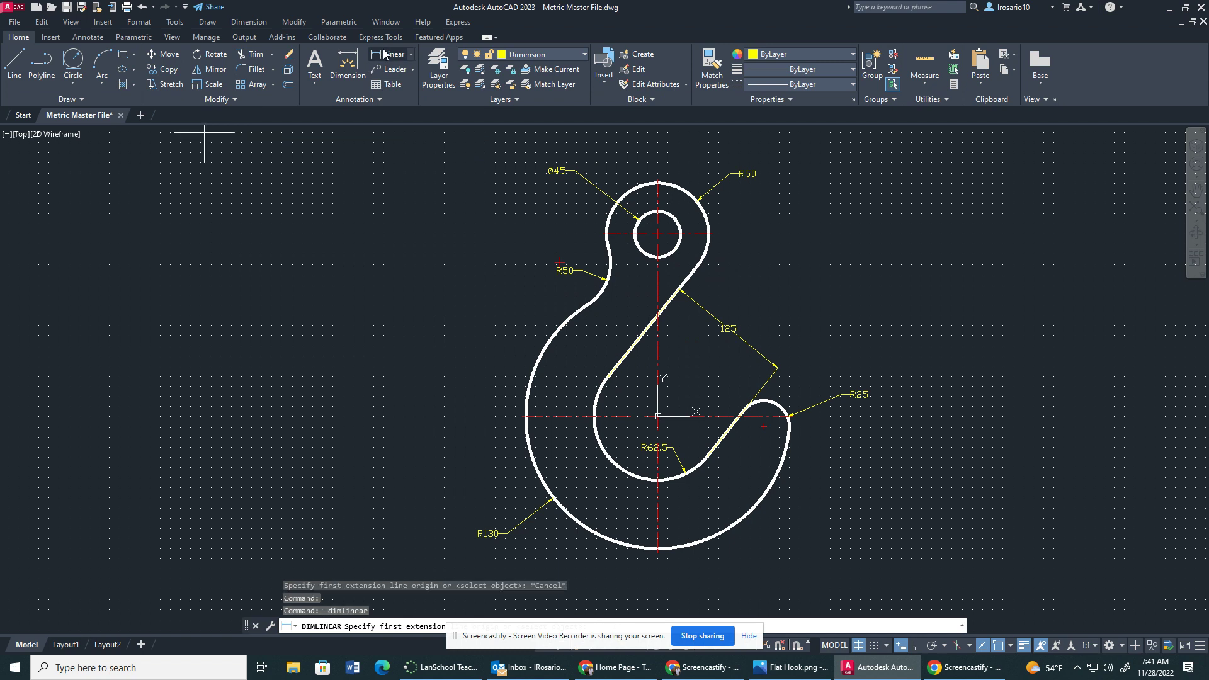
left_click(526, 416)
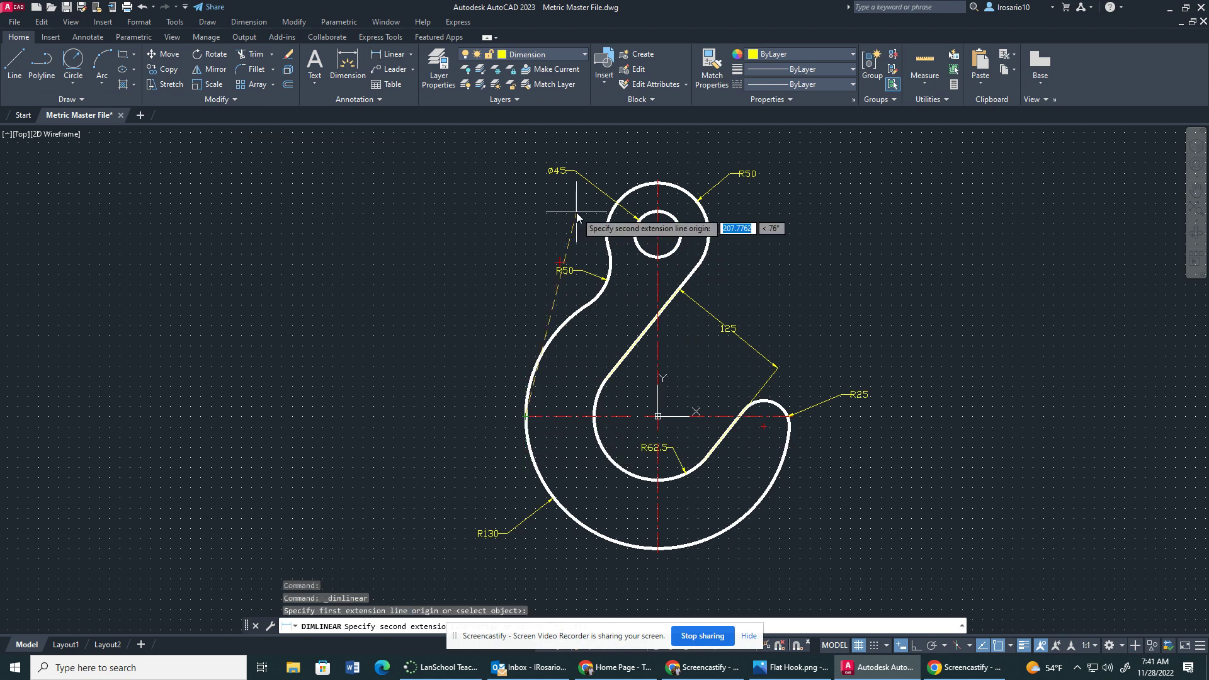
left_click(603, 235)
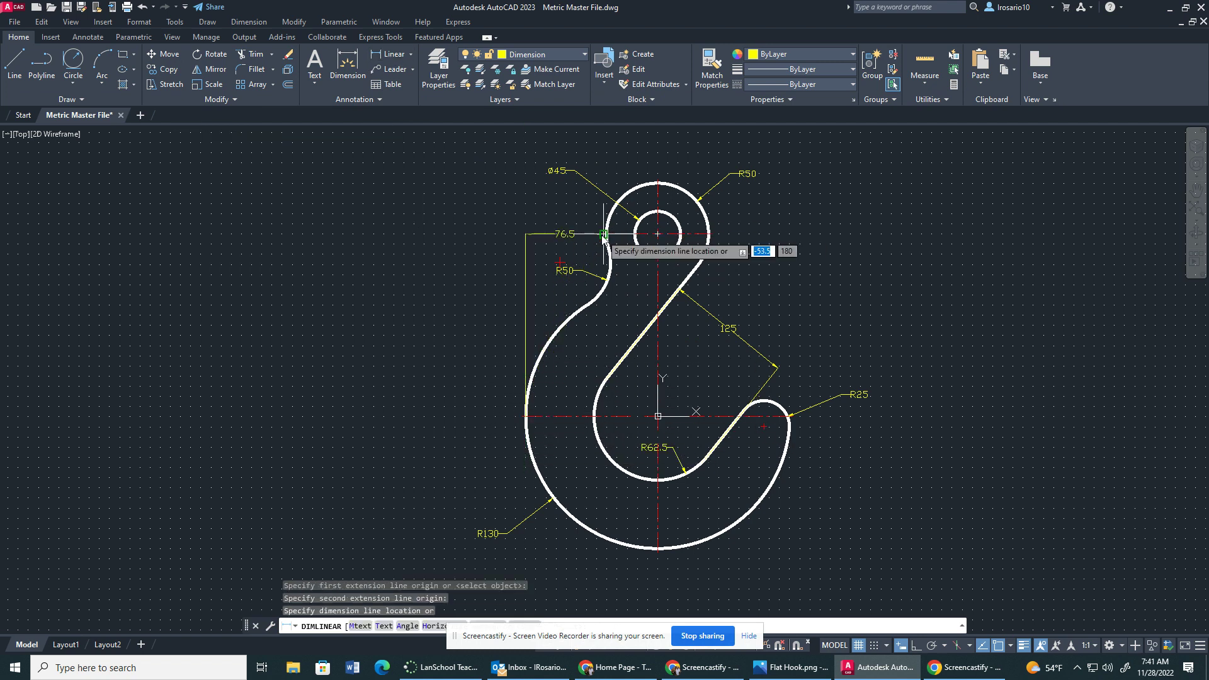
left_click(441, 247)
key("Escape")
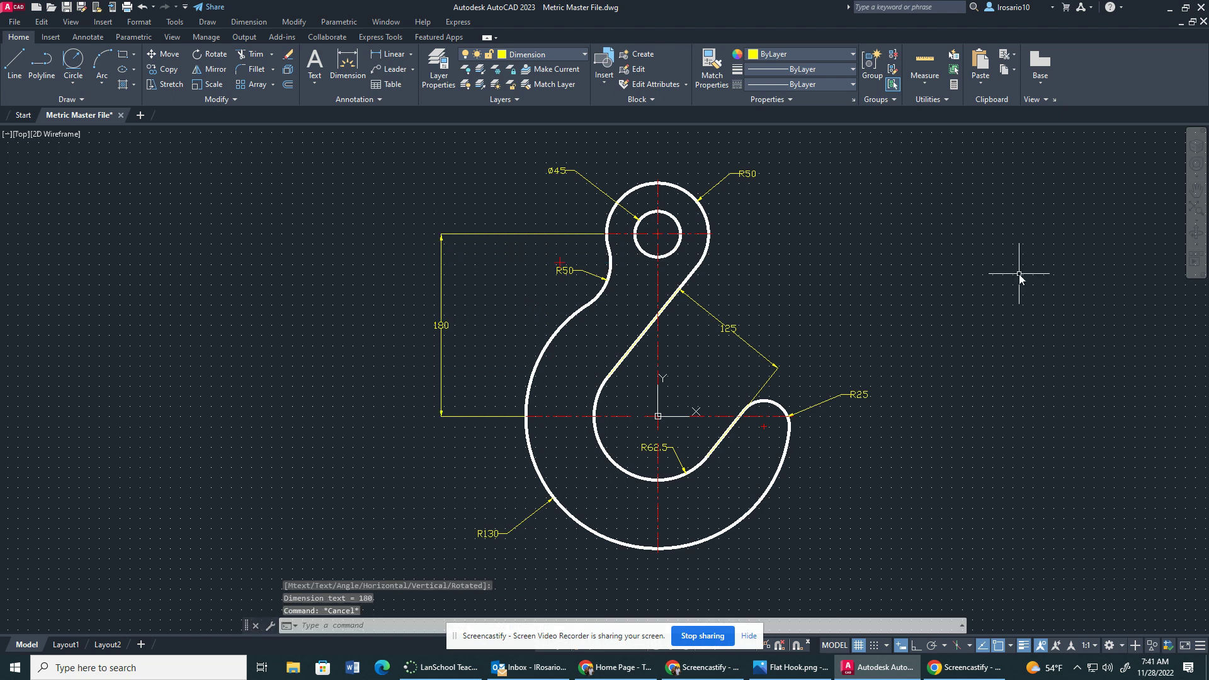